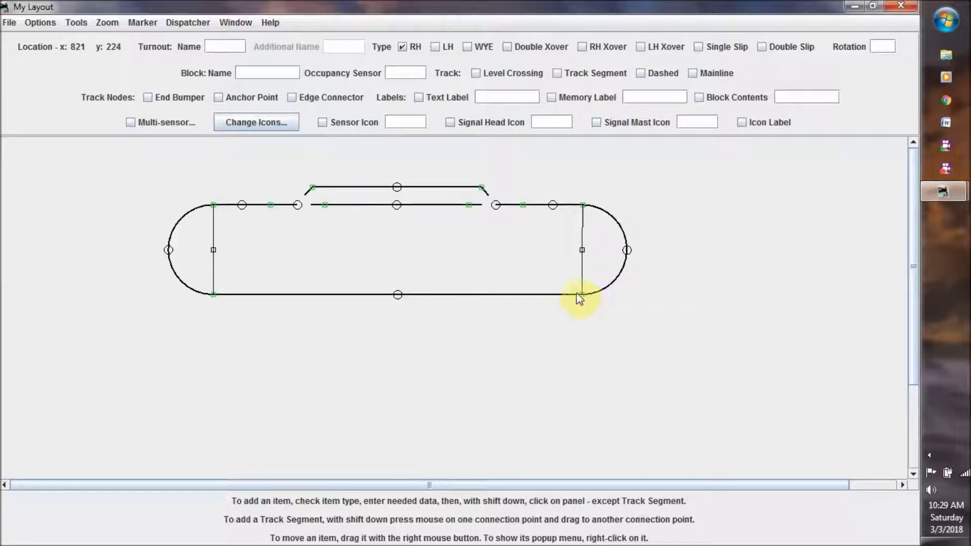
Check the block assignments of the lower straight, left curve, straight beside the left curve, main track between the turnouts, and siding
right_click(398, 297)
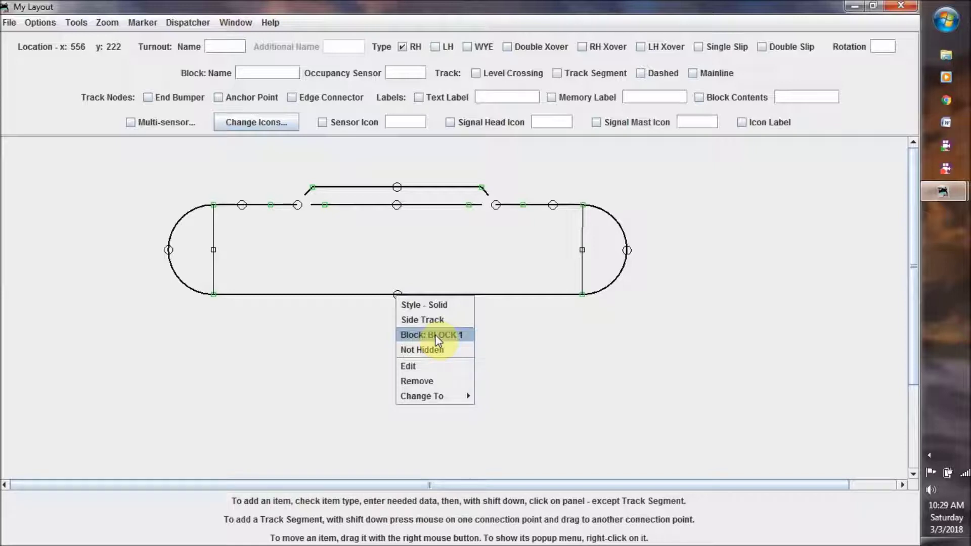
click(538, 337)
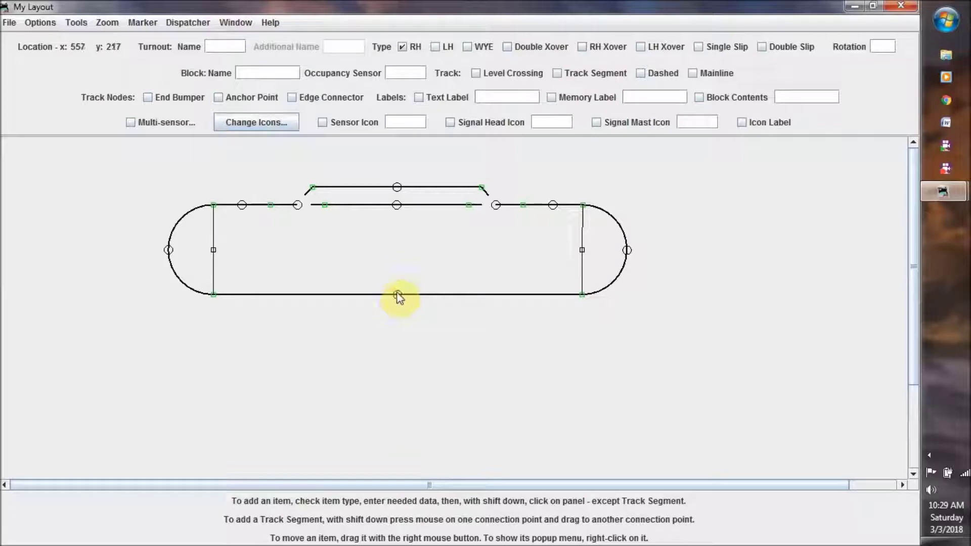
right_click(169, 250)
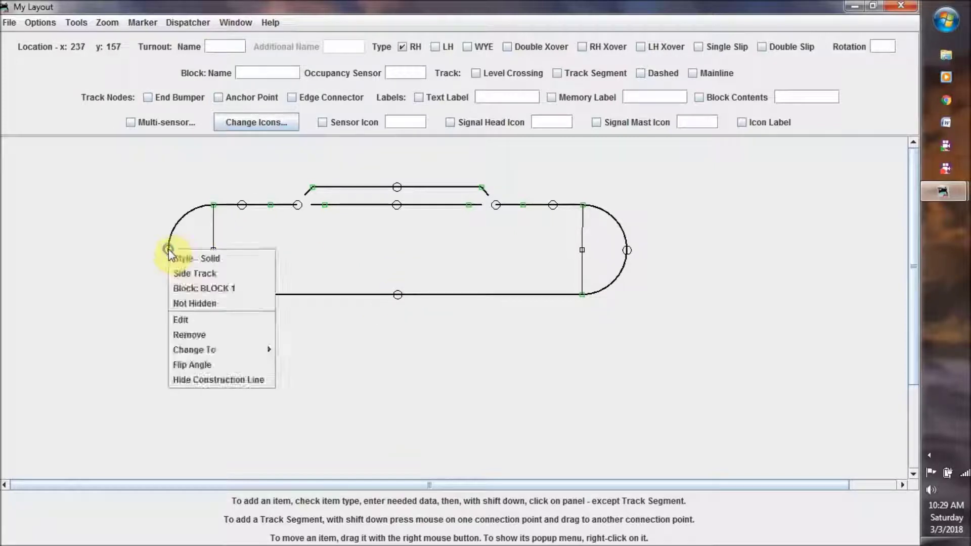
right_click(242, 205)
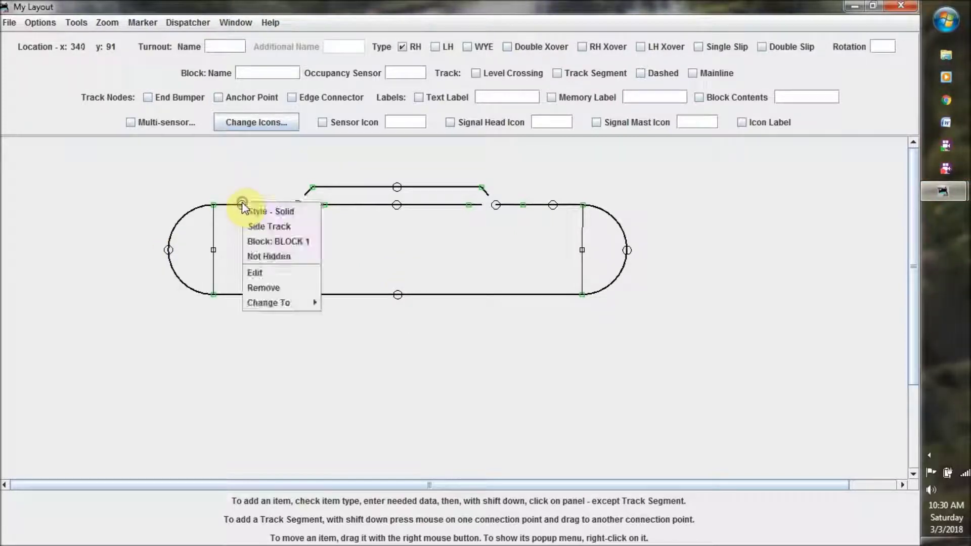
click(297, 386)
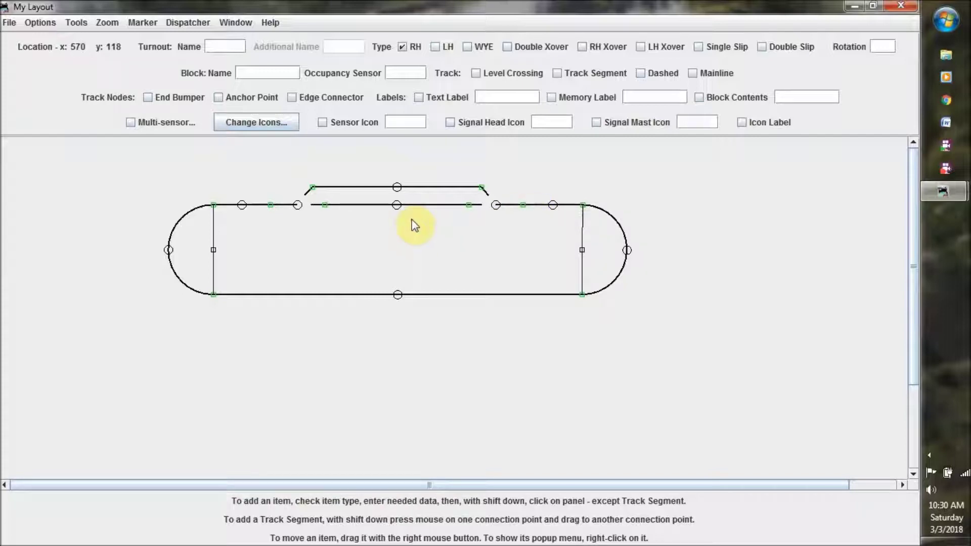
right_click(396, 206)
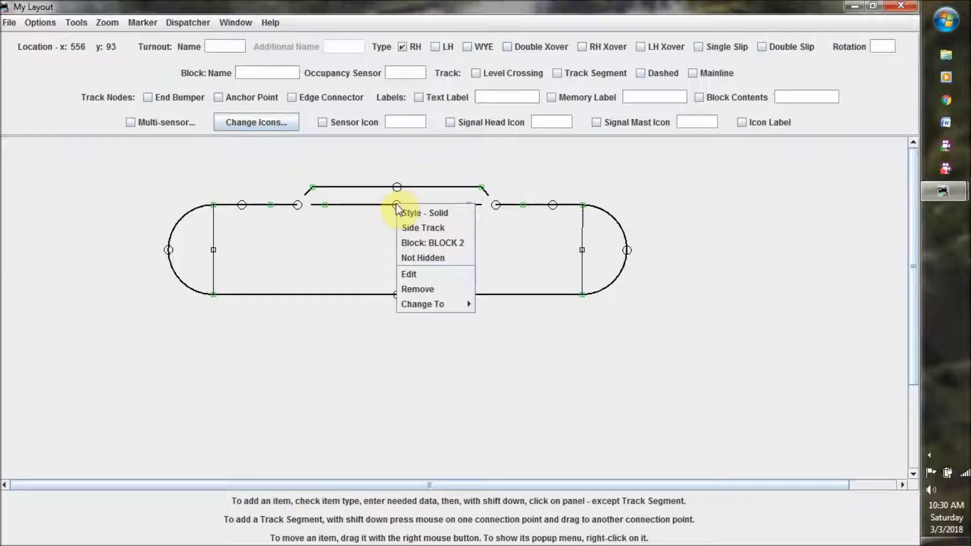
right_click(397, 187)
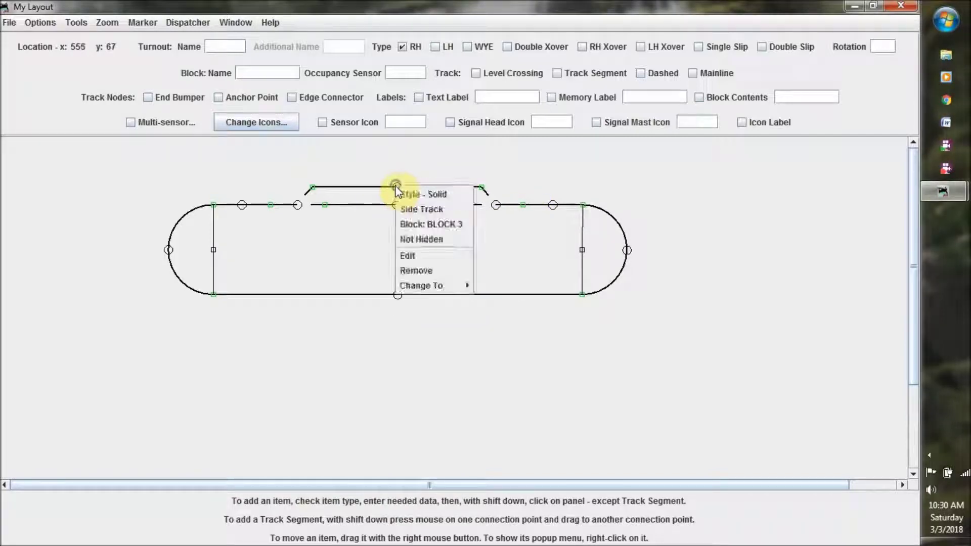
click(524, 179)
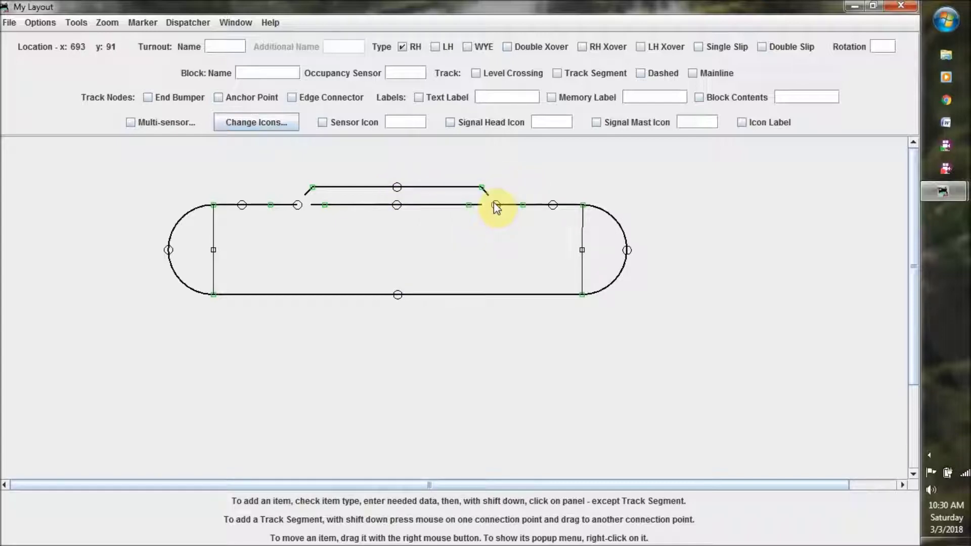
Check the block assignments of the right and left turnouts at the ends of the siding
right_click(496, 204)
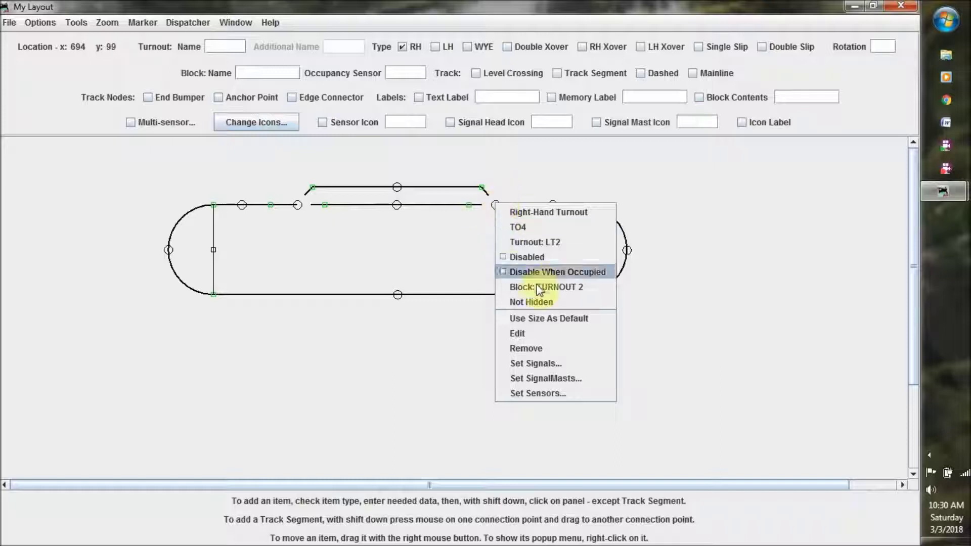
right_click(297, 205)
right_click(296, 205)
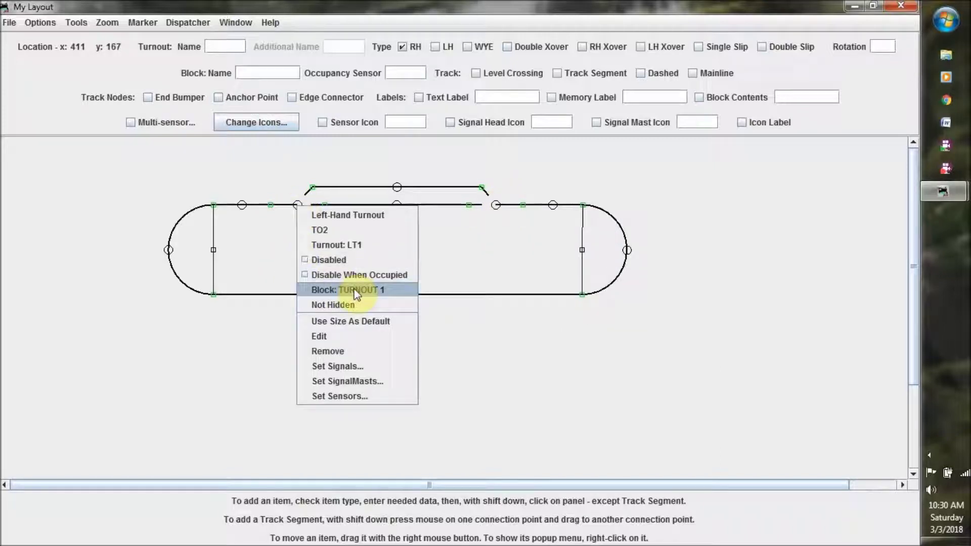
click(253, 257)
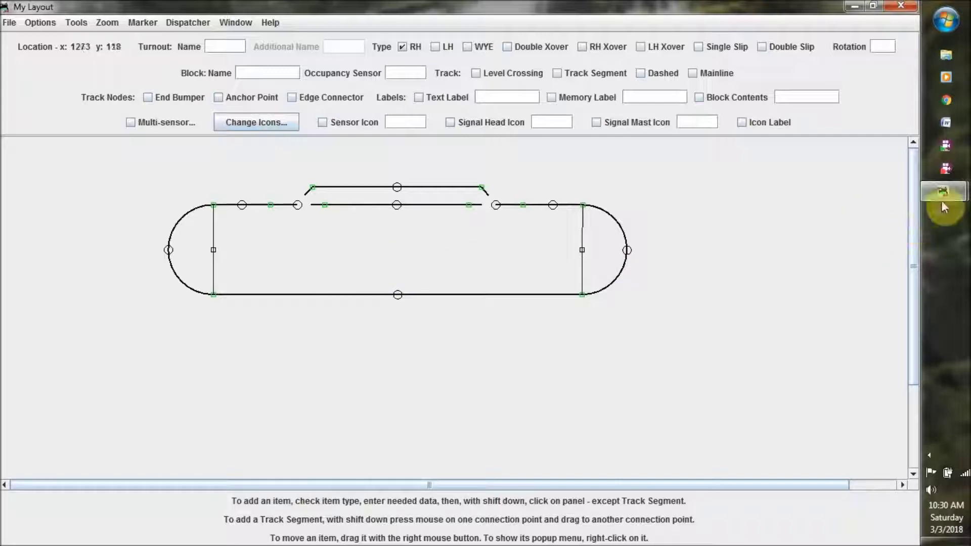
Switch to the PanelPro main window and open the Turnouts table
mouse_move(954, 195)
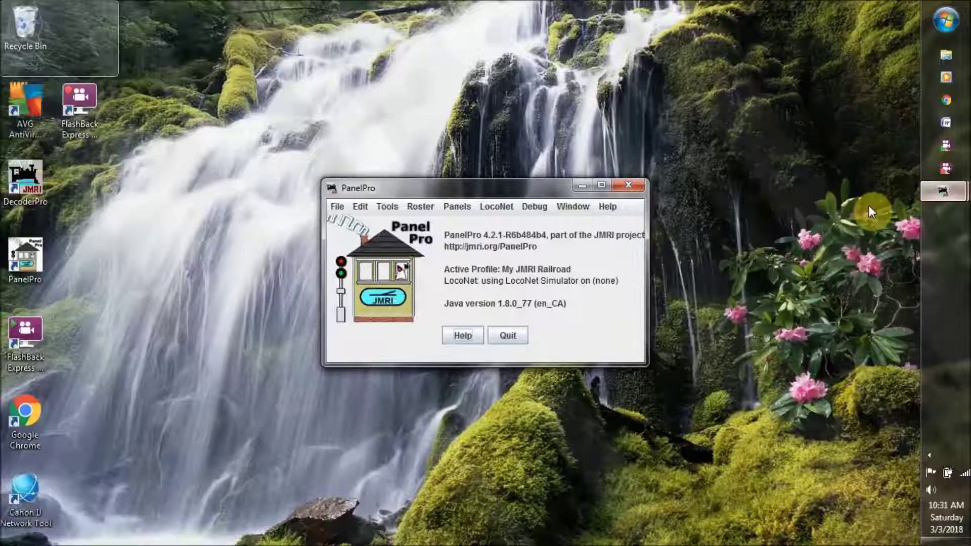
click(869, 205)
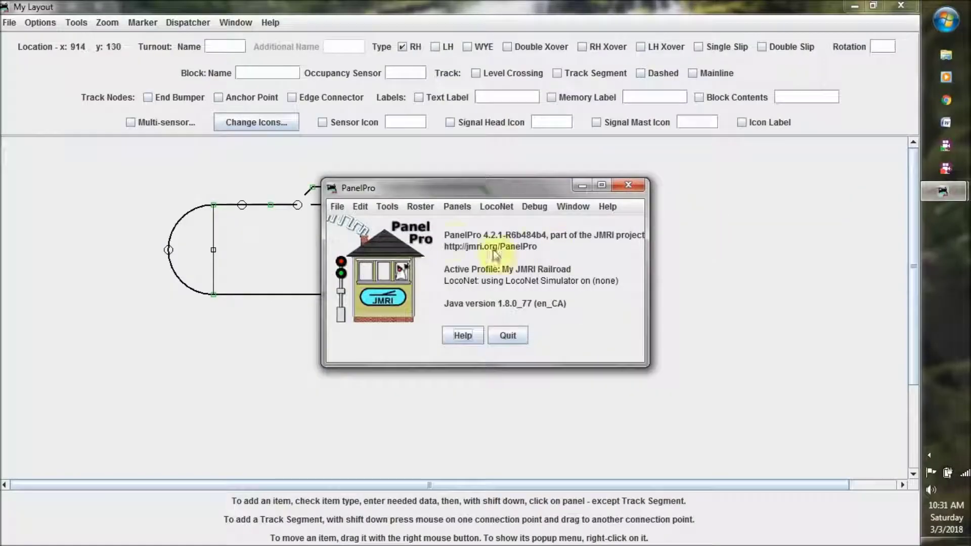
click(390, 211)
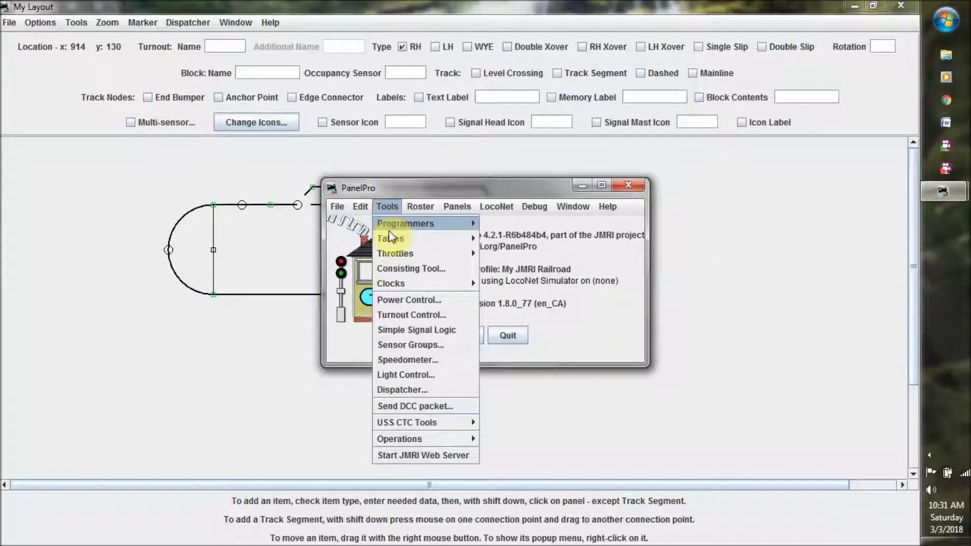
mouse_move(392, 238)
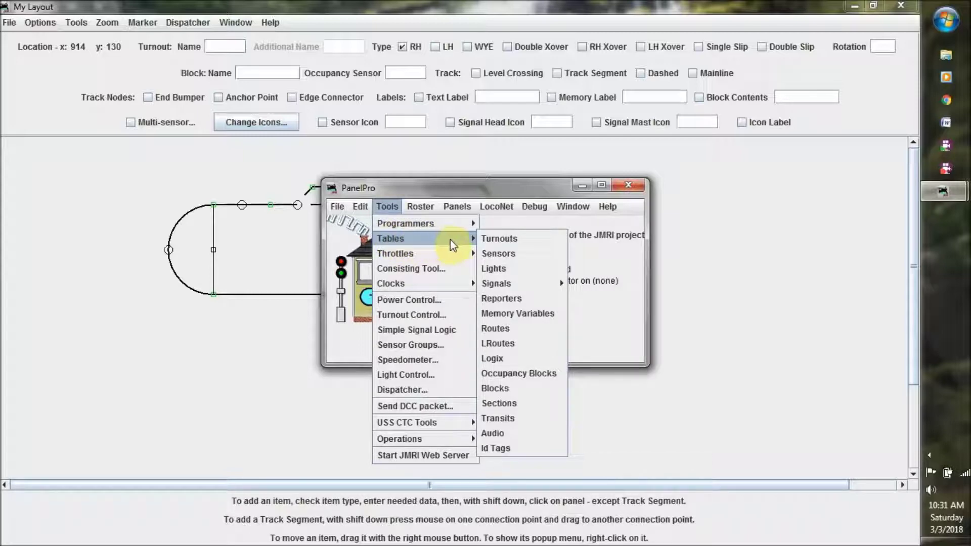
click(498, 238)
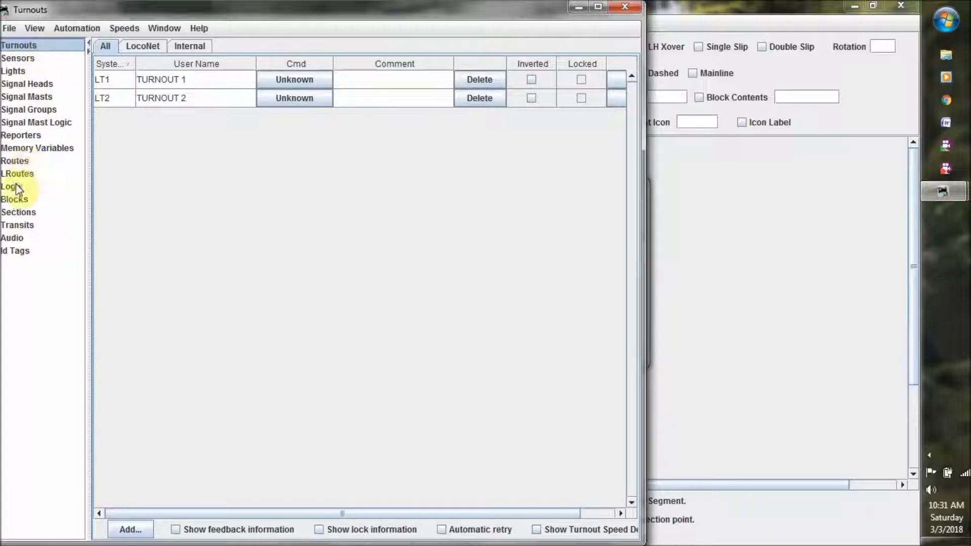
Review the entries in the Blocks and Sensors tables to see which blocks need occupancy sensors
click(17, 199)
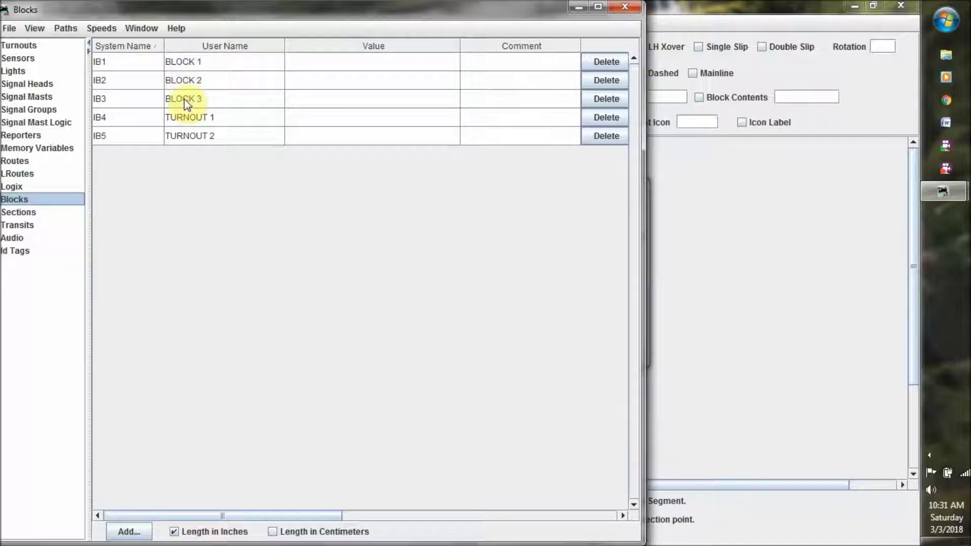
click(24, 61)
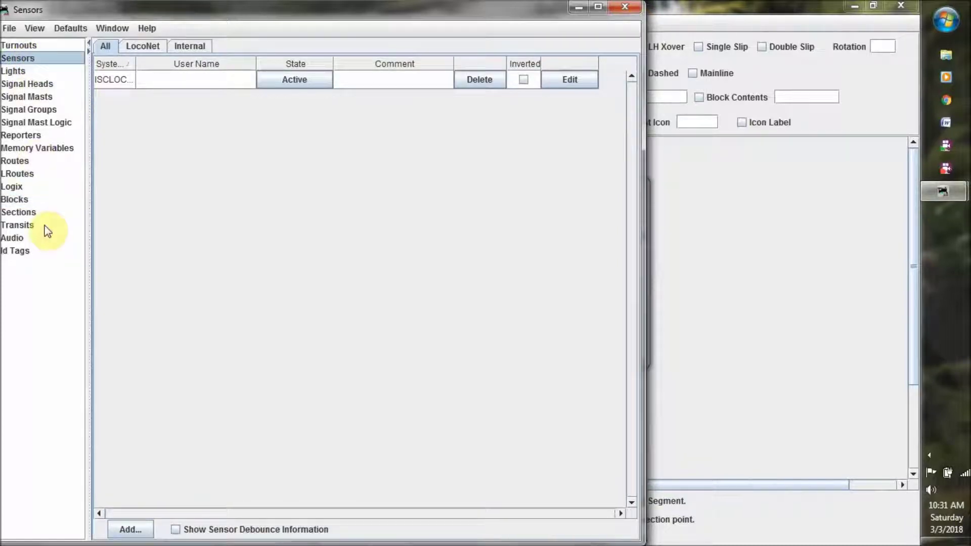
click(22, 200)
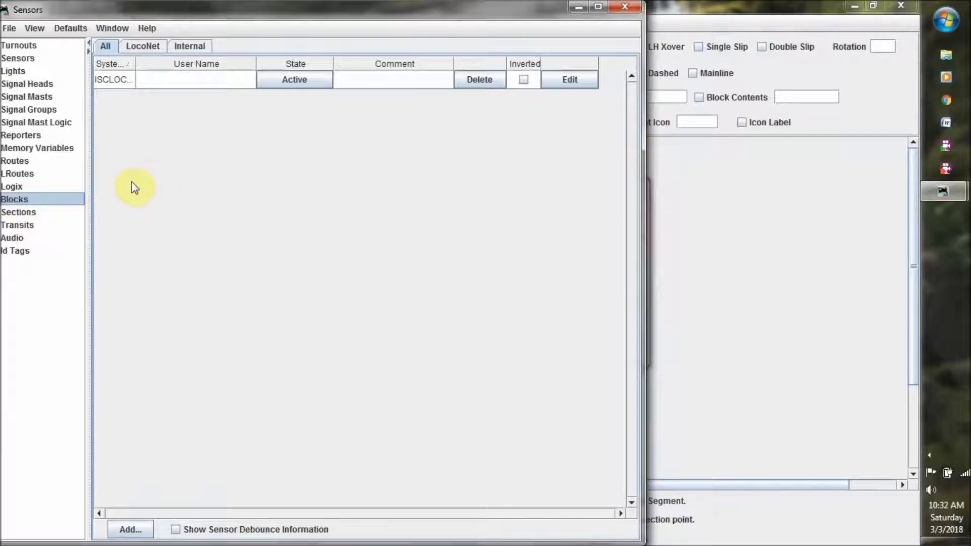
click(35, 199)
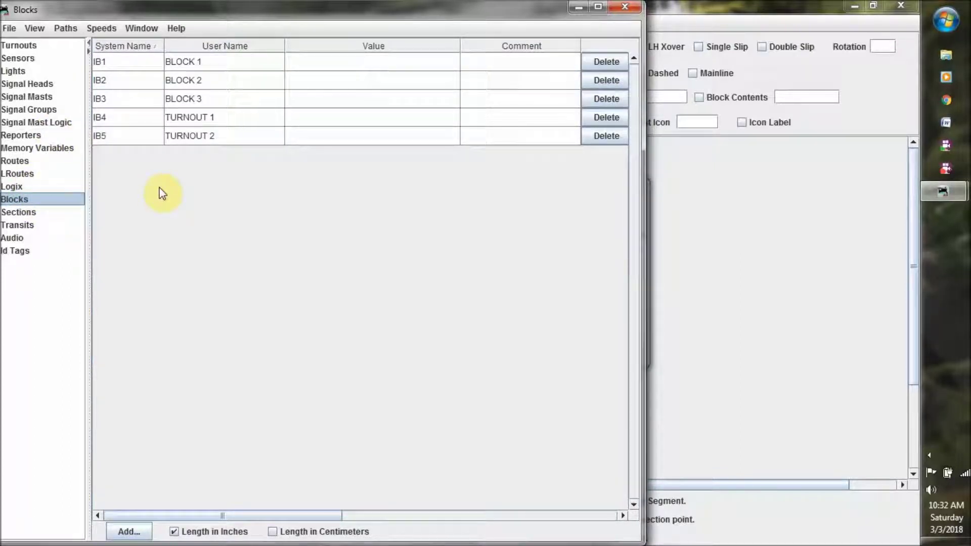
Try to add a LocoNet sensor with hardware address LS1 and user name BLOCK 1 to the Sensors table
click(20, 58)
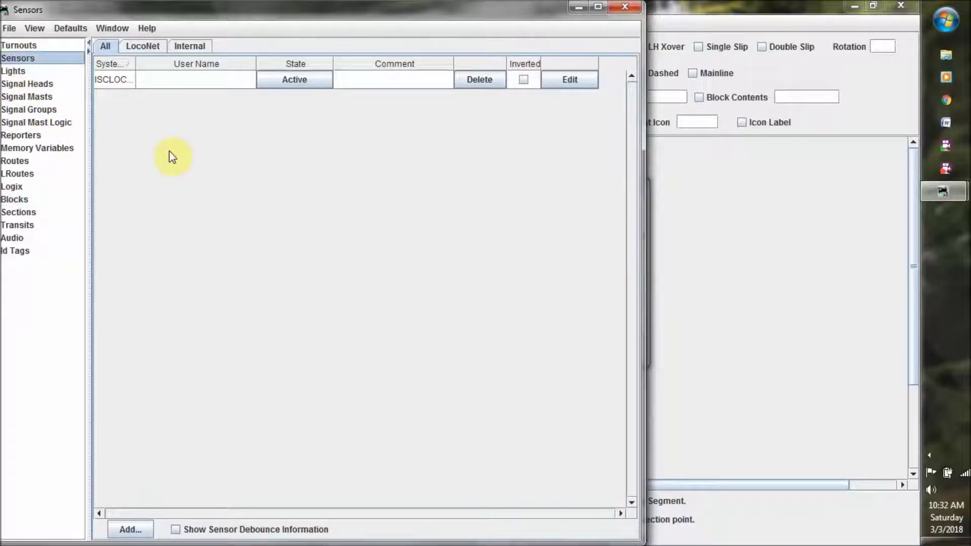
click(127, 530)
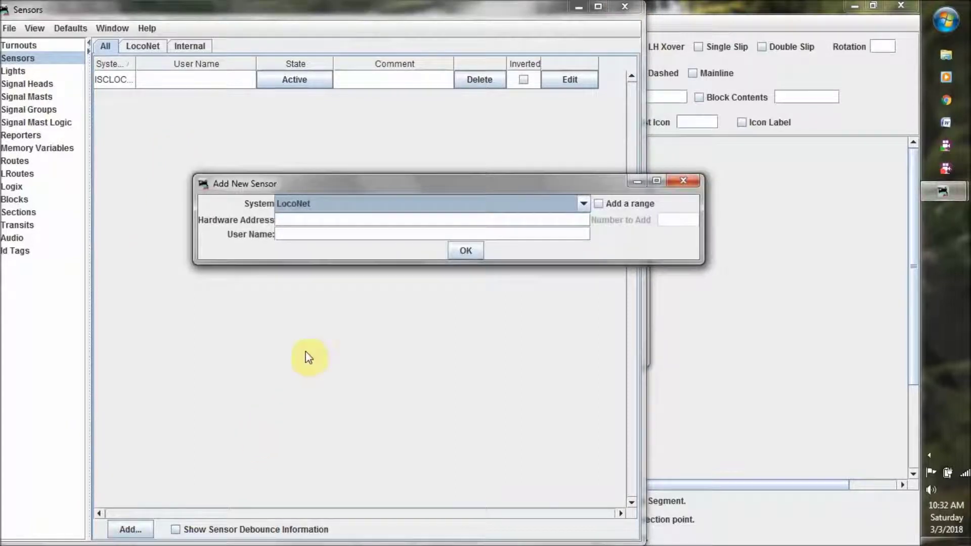
click(353, 218)
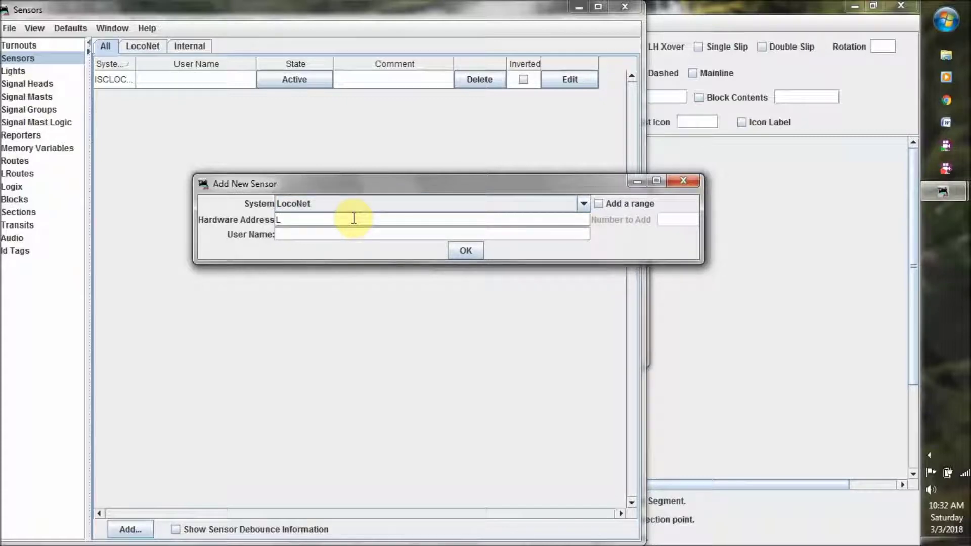
text(LS1)
click(357, 235)
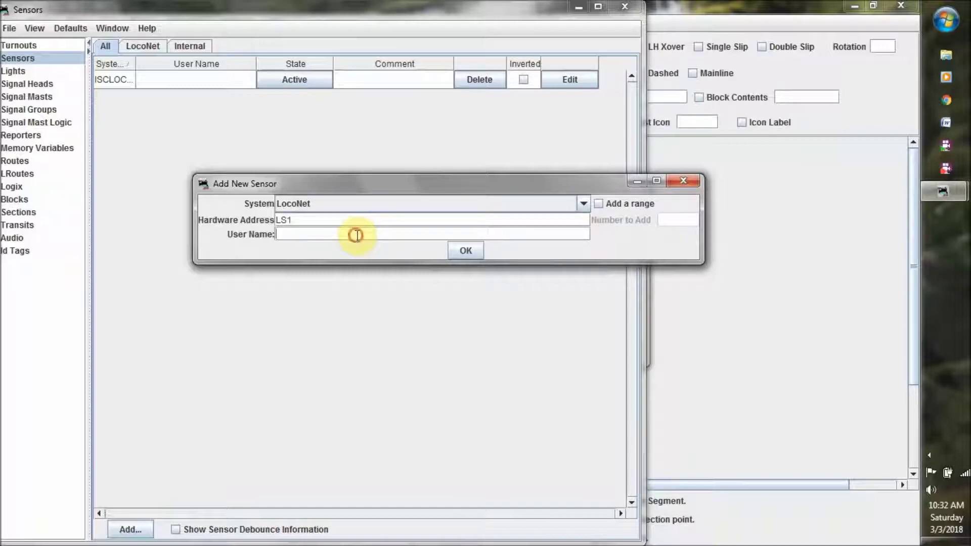
text(BLOCK 1)
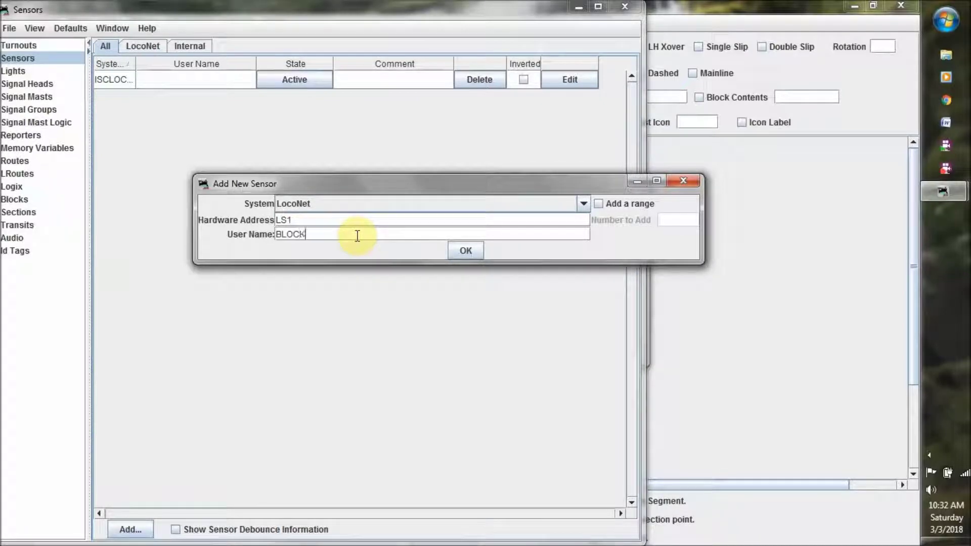
click(469, 252)
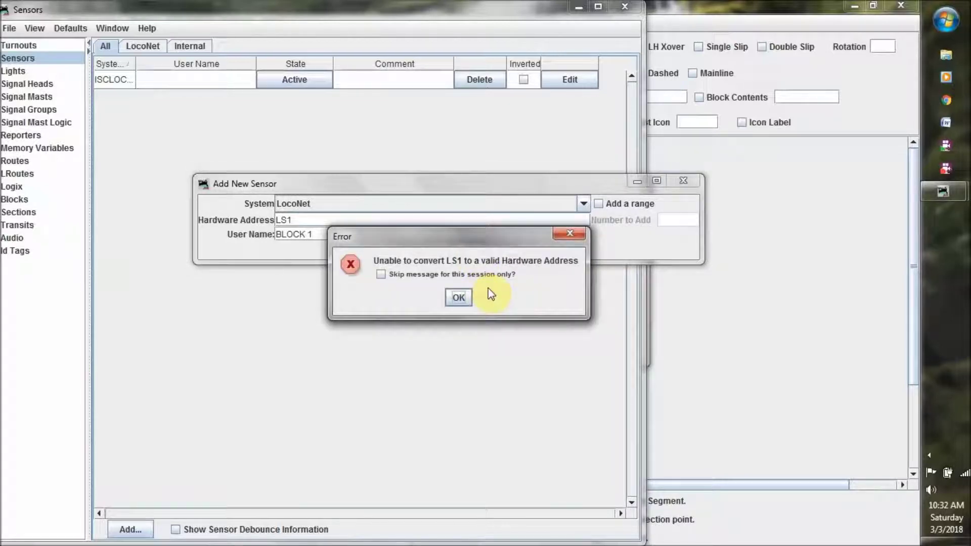
click(459, 298)
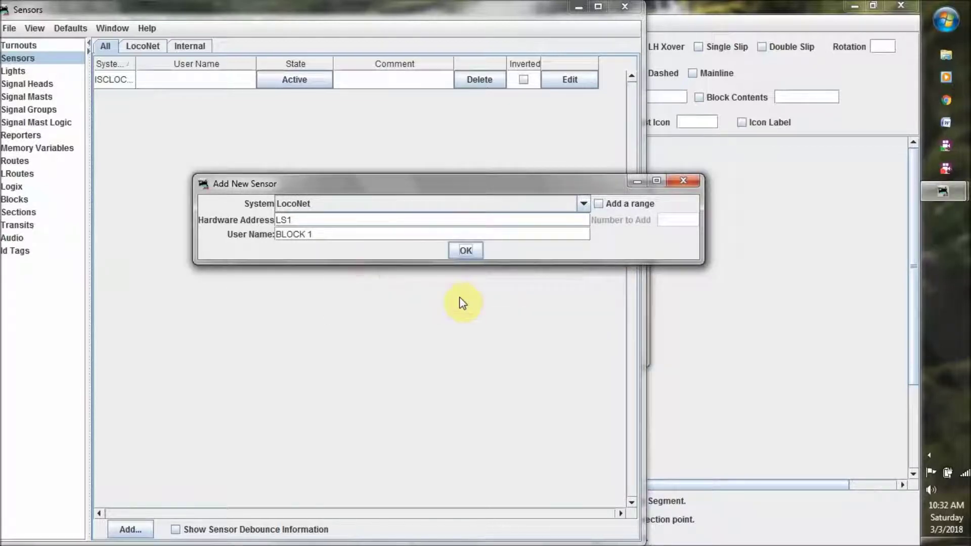
Change the new sensor's hardware address to 1 and add it with the user name BLOCK 1
click(295, 219)
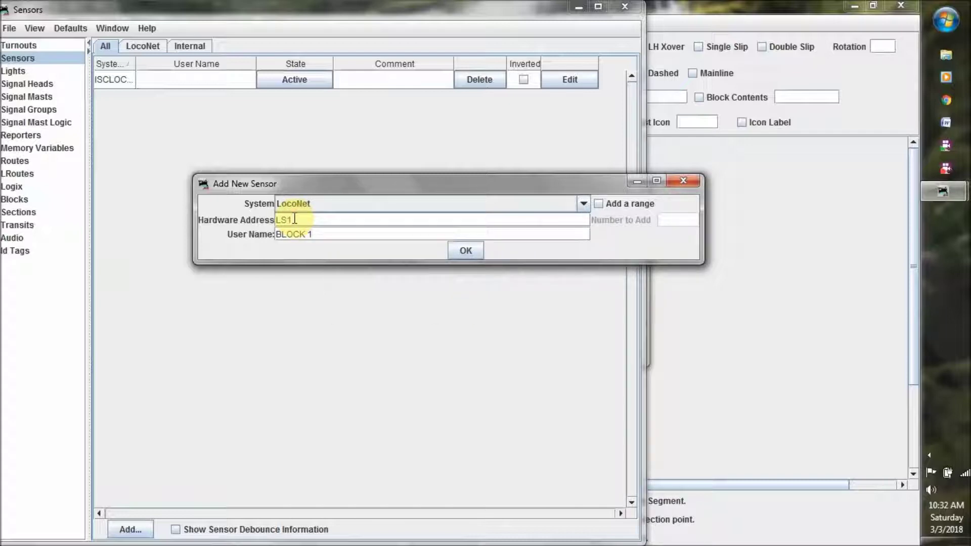
key(BackSpace)
key(BackSpace)
key(BackSpace)
text(1)
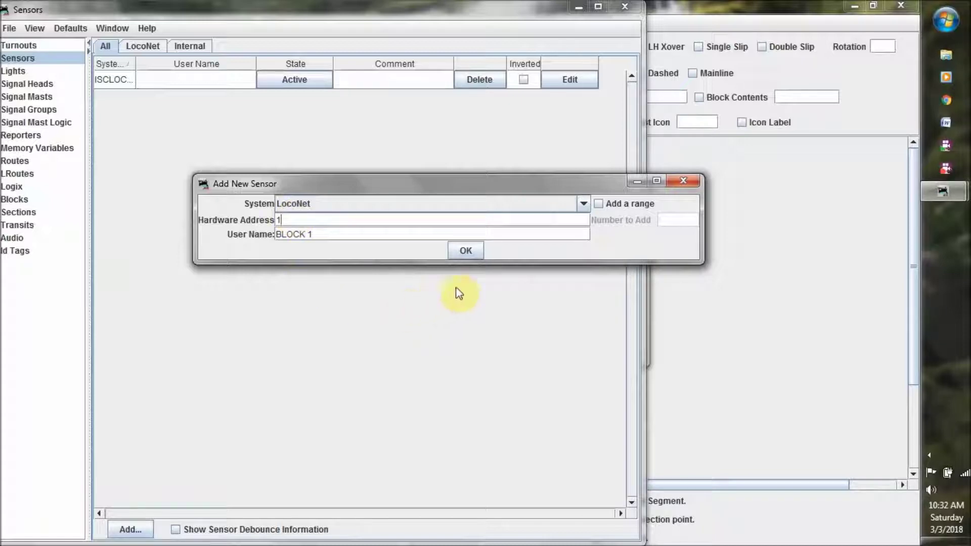
click(466, 250)
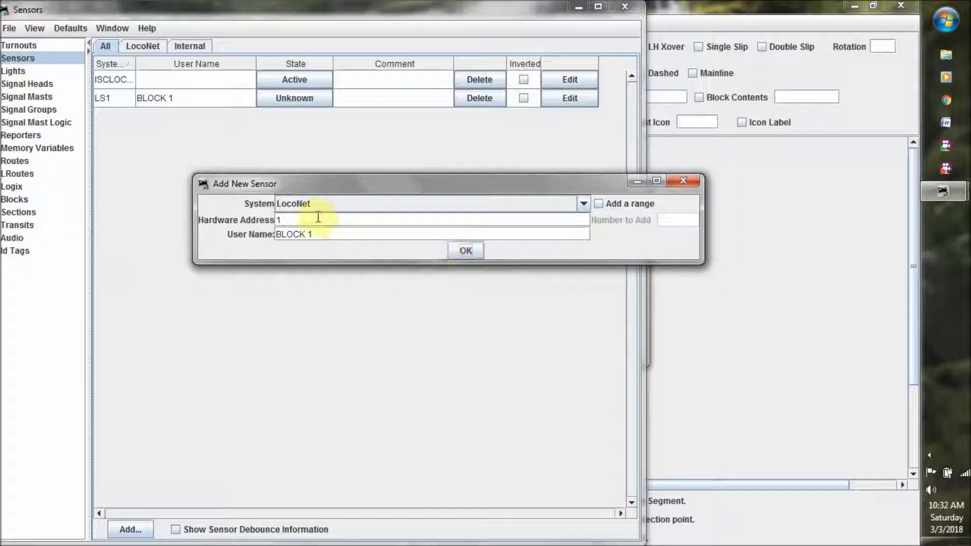
Add a LocoNet sensor with hardware address 2 and user name BLOCK 2
text(2)
click(320, 233)
text(2)
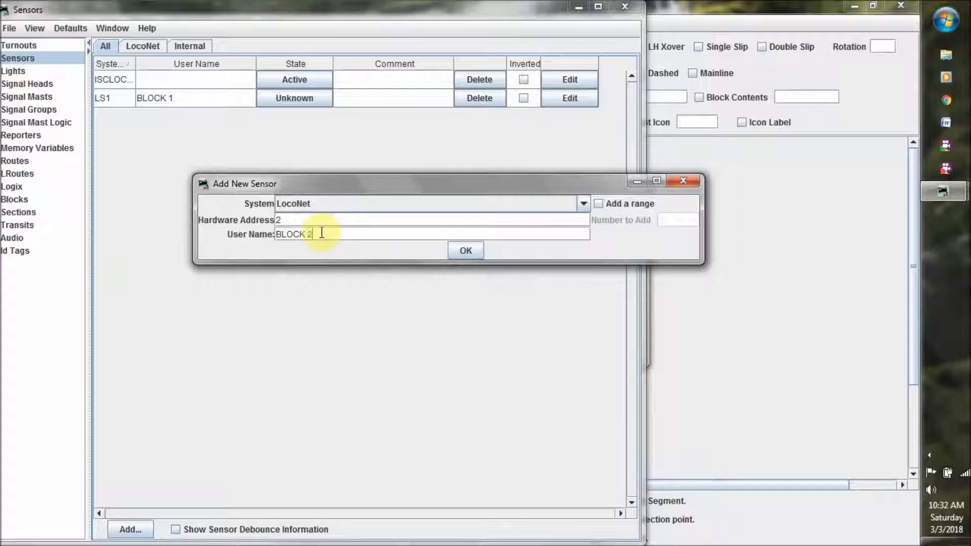
click(463, 250)
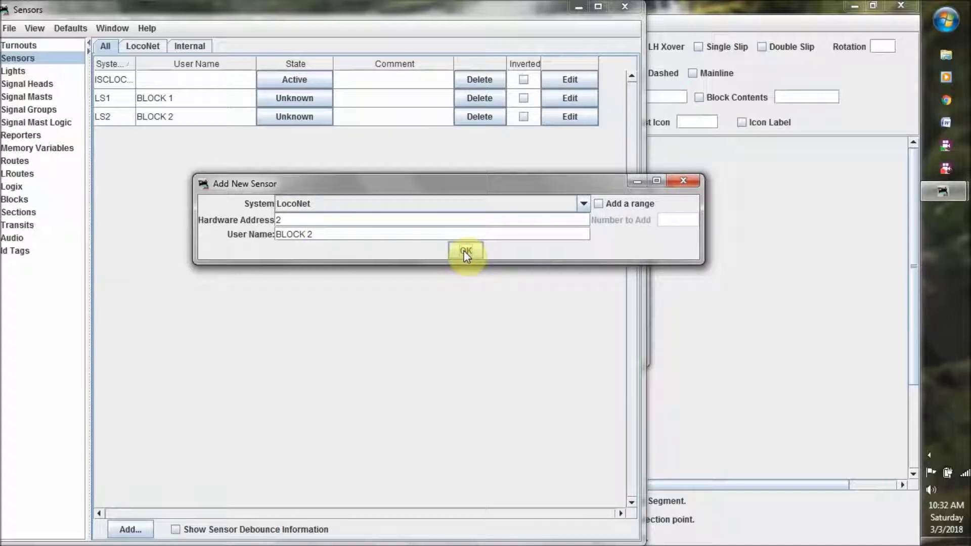
Add a LocoNet sensor with hardware address 3 and user name BLOCK 3
click(375, 218)
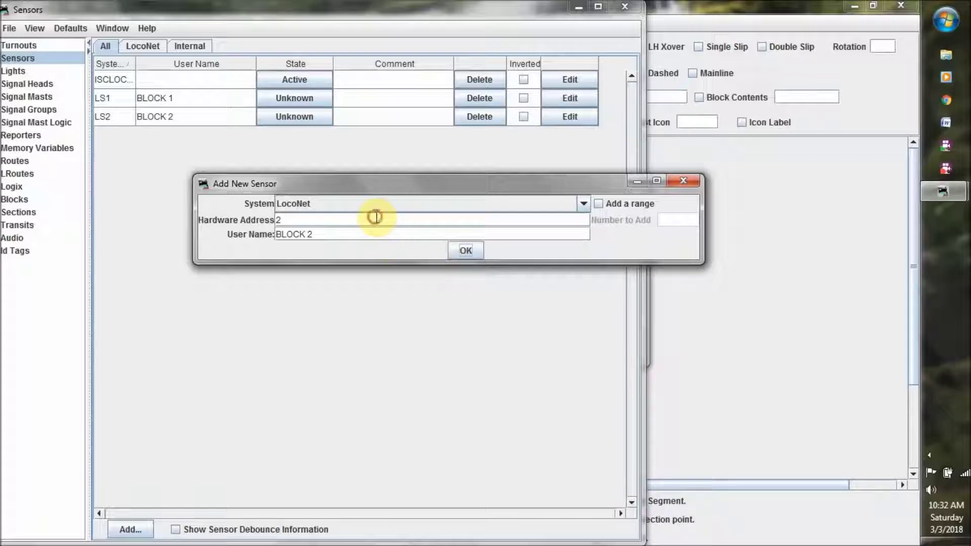
key(BackSpace)
text(3)
click(356, 232)
key(BackSpace)
click(465, 250)
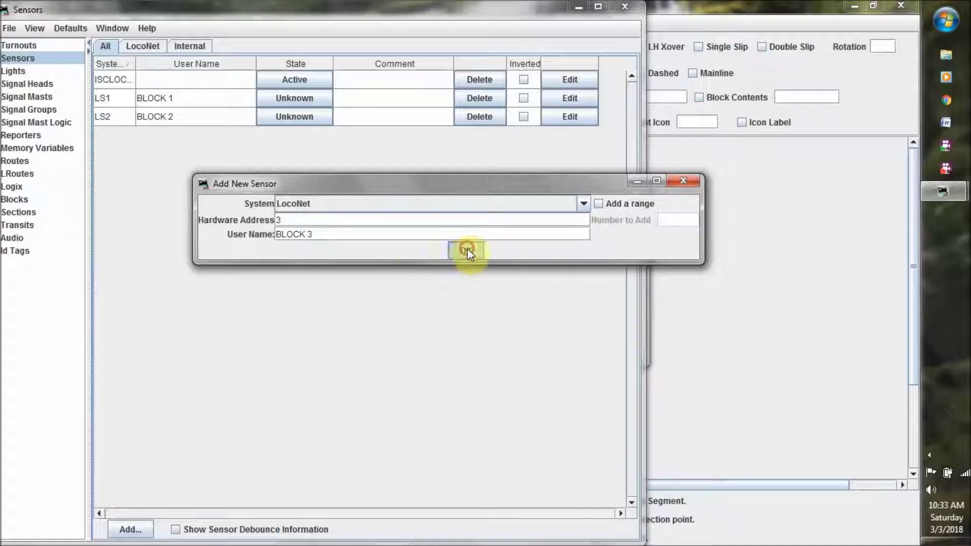
Add a LocoNet sensor with hardware address 4 and user name TURNOUT 1
click(304, 220)
key(BackSpace)
text(4)
drag(314, 234, 267, 235)
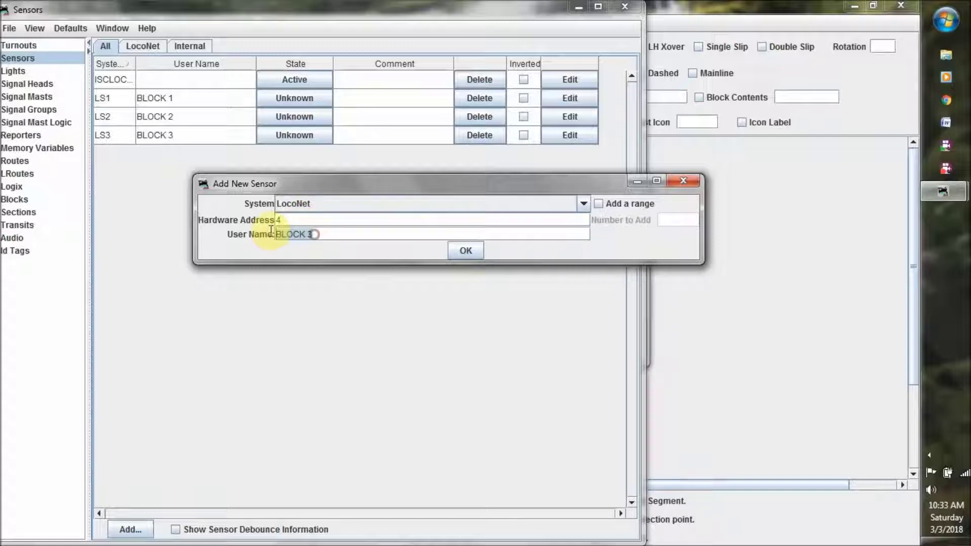
text(TU)
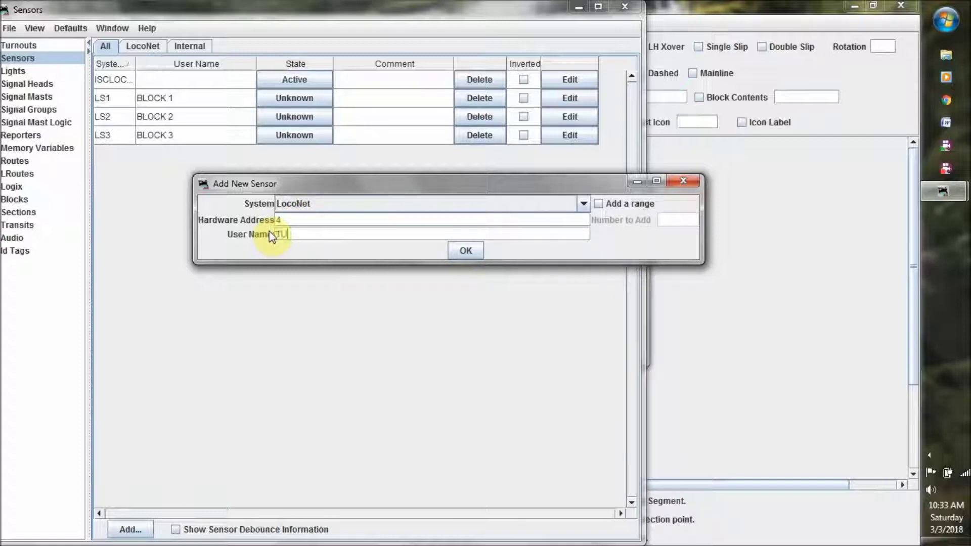
text(RNOUT 1)
click(466, 250)
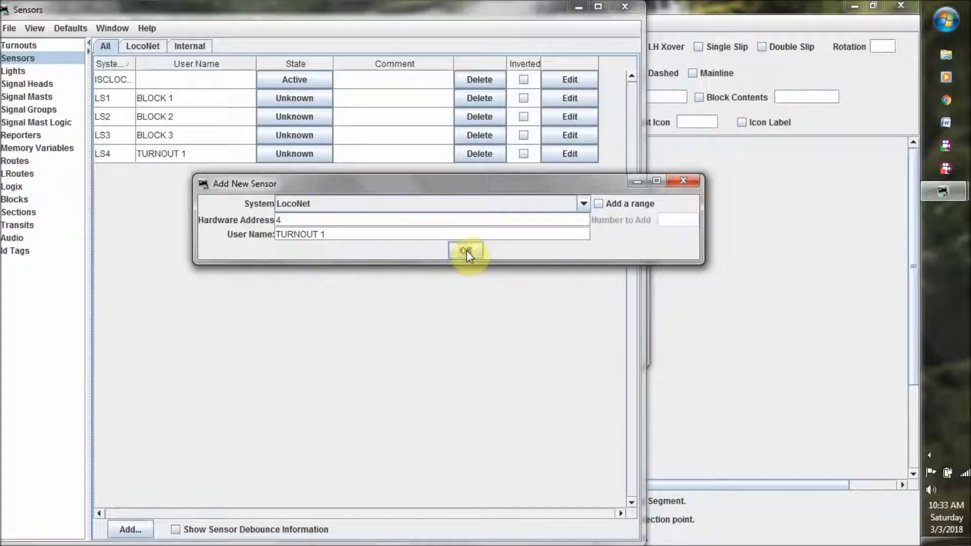
Add a LocoNet sensor with hardware address 5 and user name TURNOUT 2, and close the Add New Sensor dialog
click(335, 219)
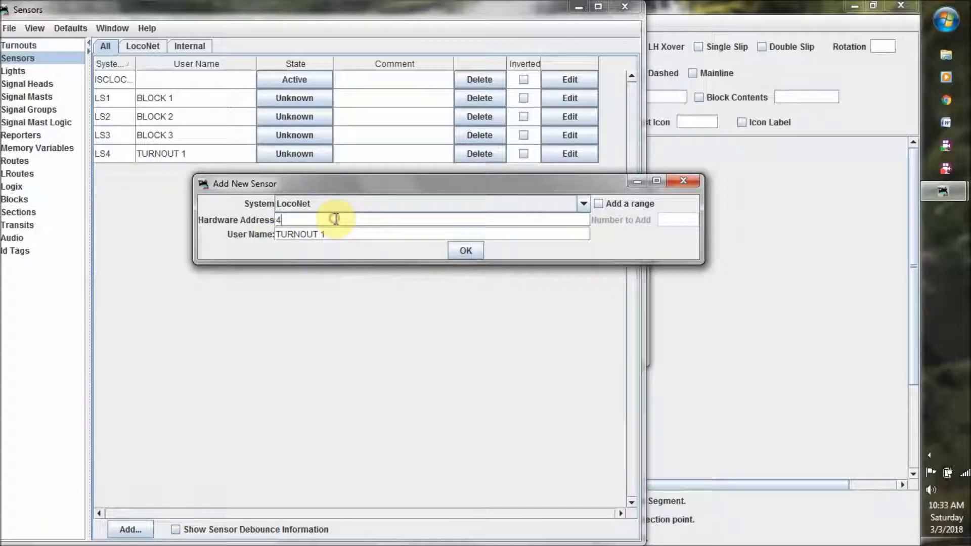
text(5)
click(339, 233)
key(BackSpace)
text(2)
click(462, 247)
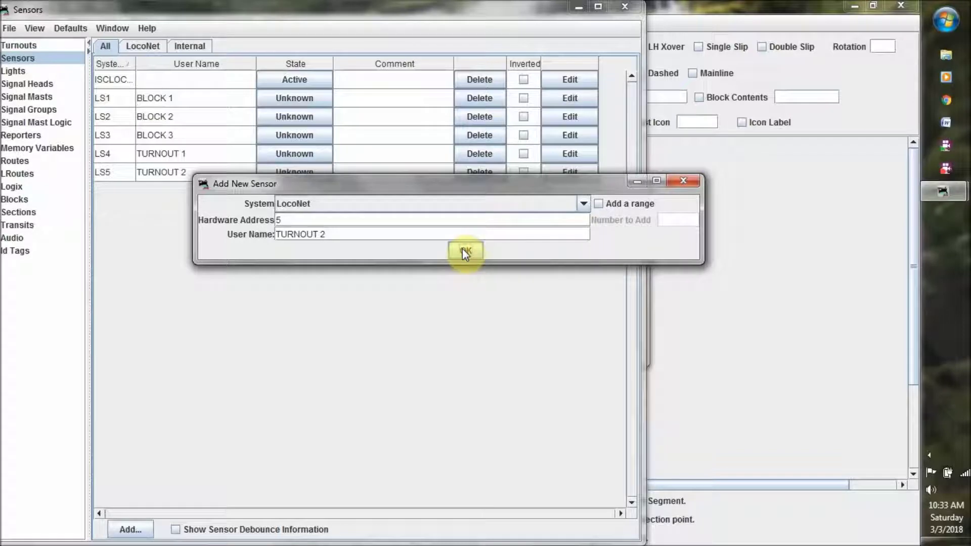
click(681, 181)
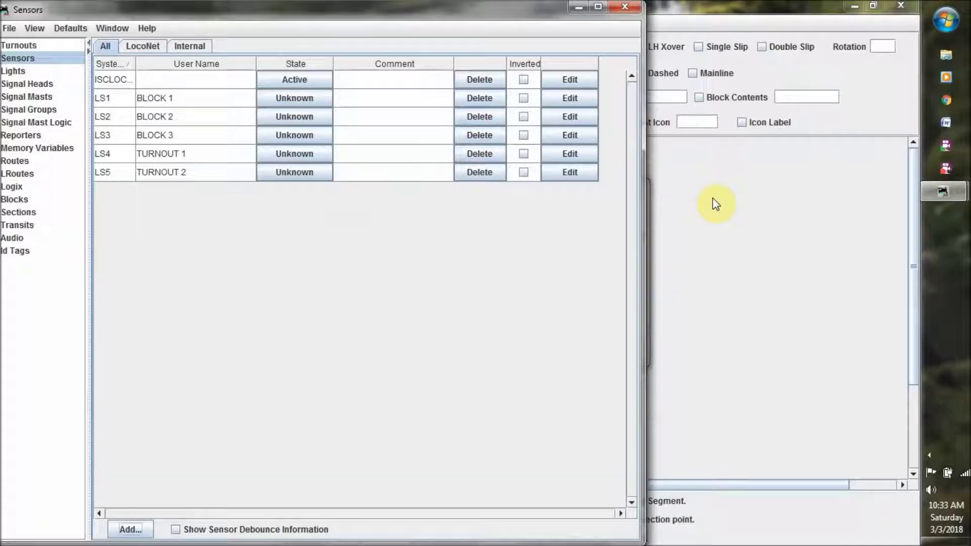
Place a sensor icon for LS1 on the long lower straight track of the My Layout panel, near its midpoint
click(712, 198)
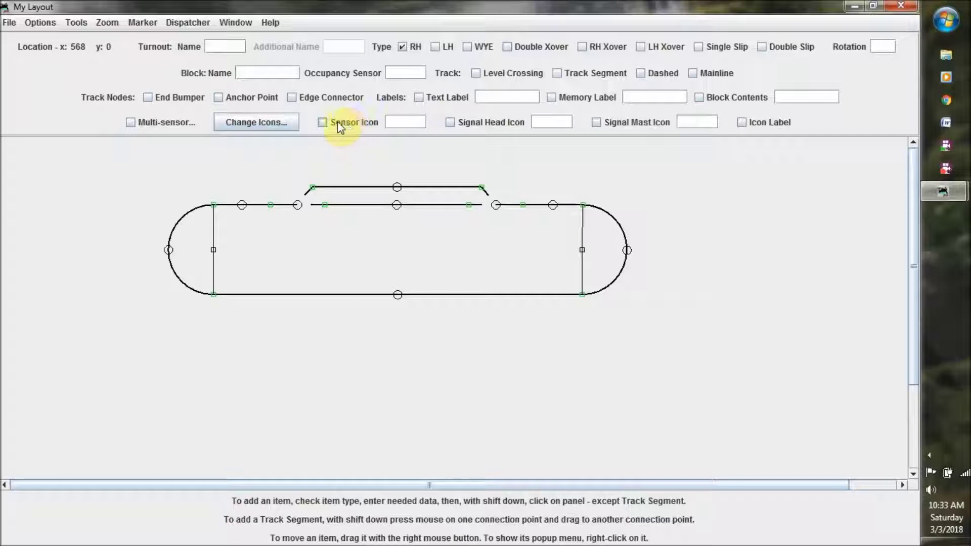
click(323, 122)
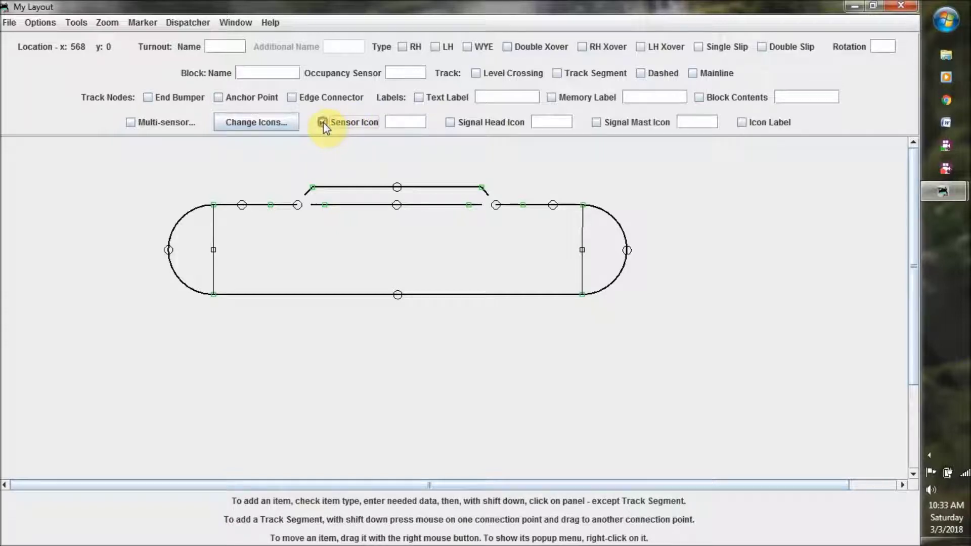
click(404, 122)
text(LS1)
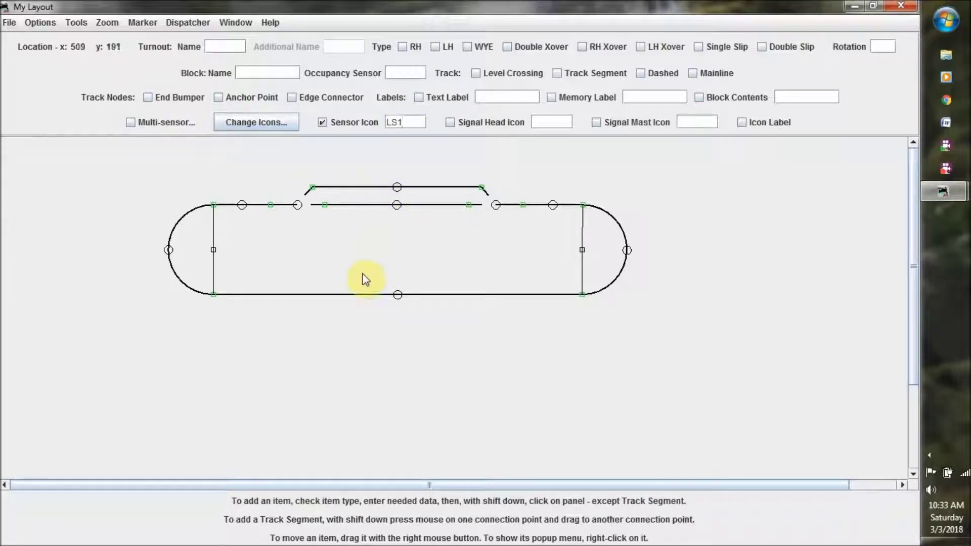
shift+click(378, 294)
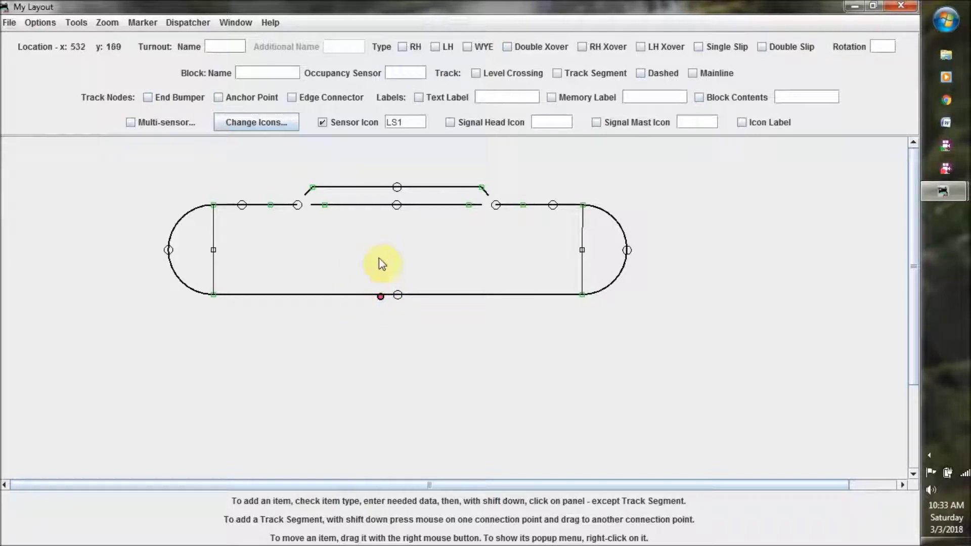
Place sensor icons for BLOCK 2 on the main track between the turnouts and for BLOCK 3 on the siding above it
click(407, 122)
key(BackSpace)
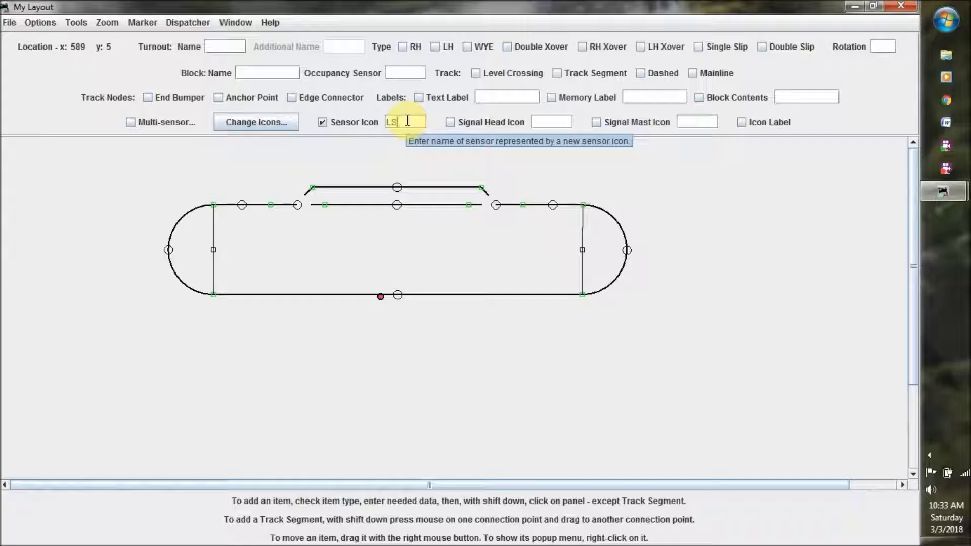
key(BackSpace)
key(BackSpace)
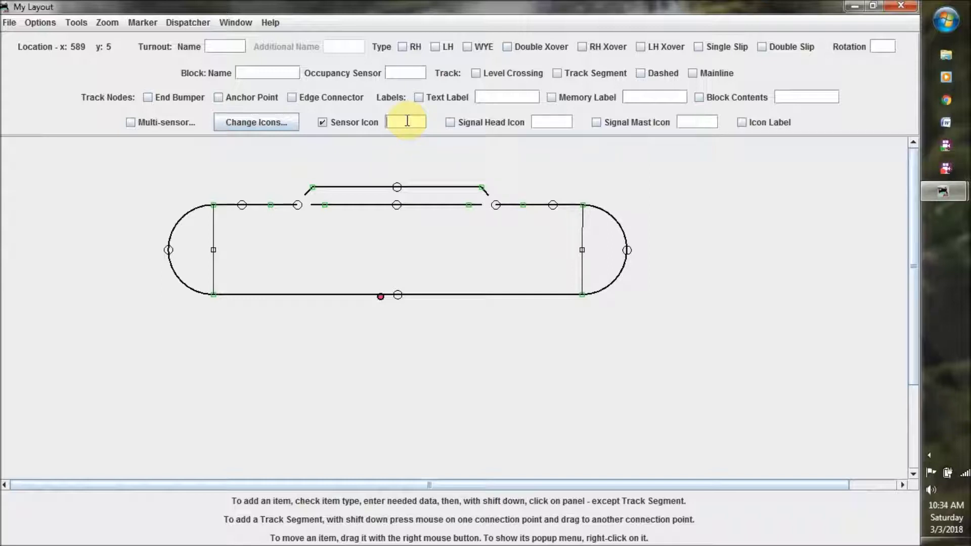
text(BLOCK 2)
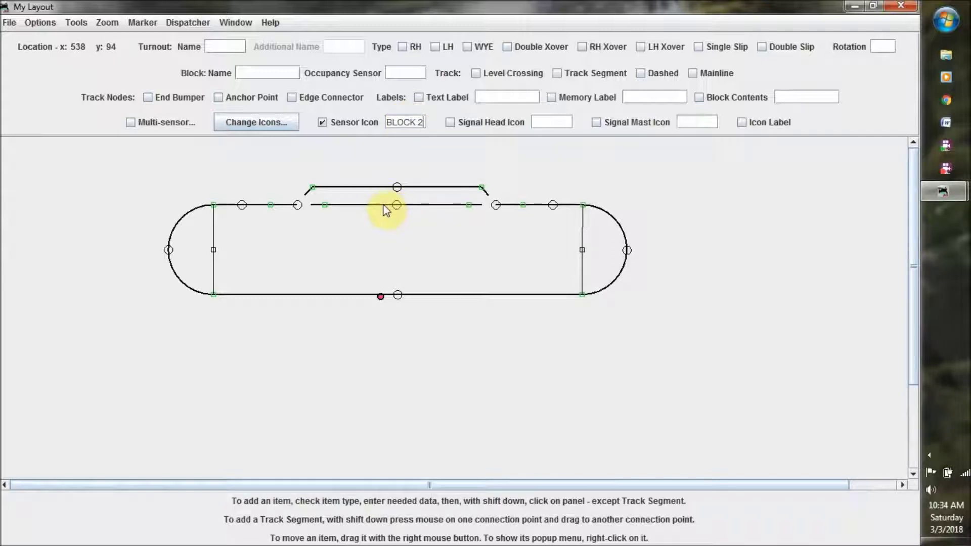
shift+click(385, 207)
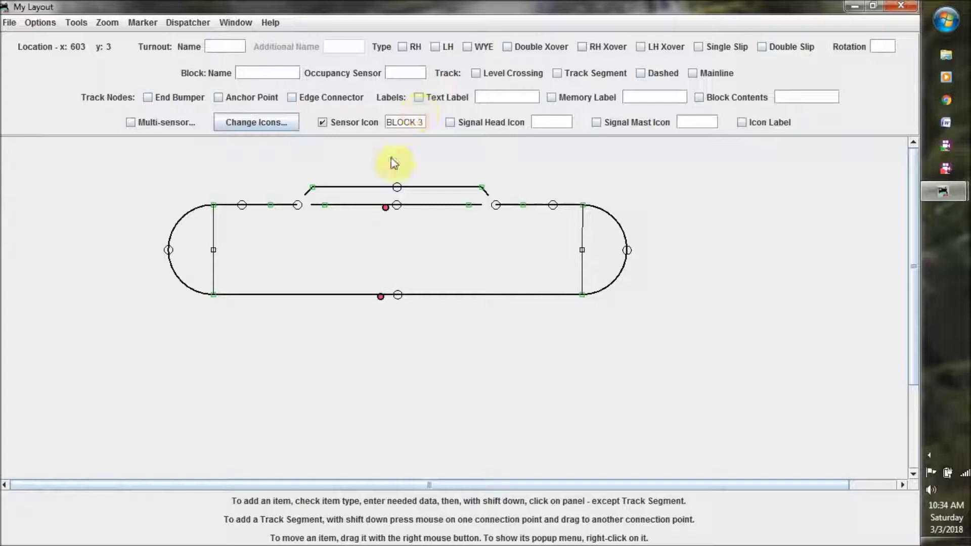
shift+click(388, 190)
Place sensor icons for TURNOUT 1 beside the left turnout and TURNOUT 2 beside the right turnout
drag(424, 121, 371, 122)
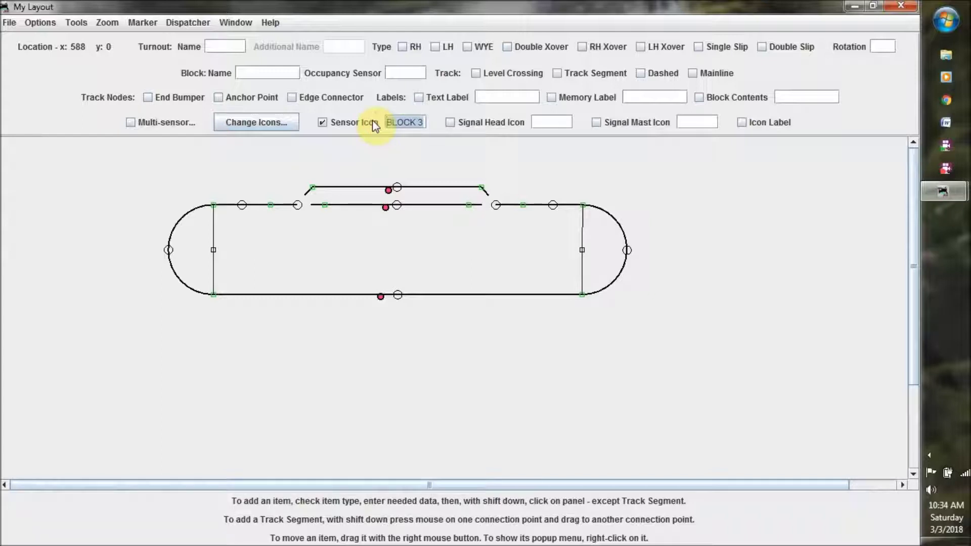
text(TURNOUT)
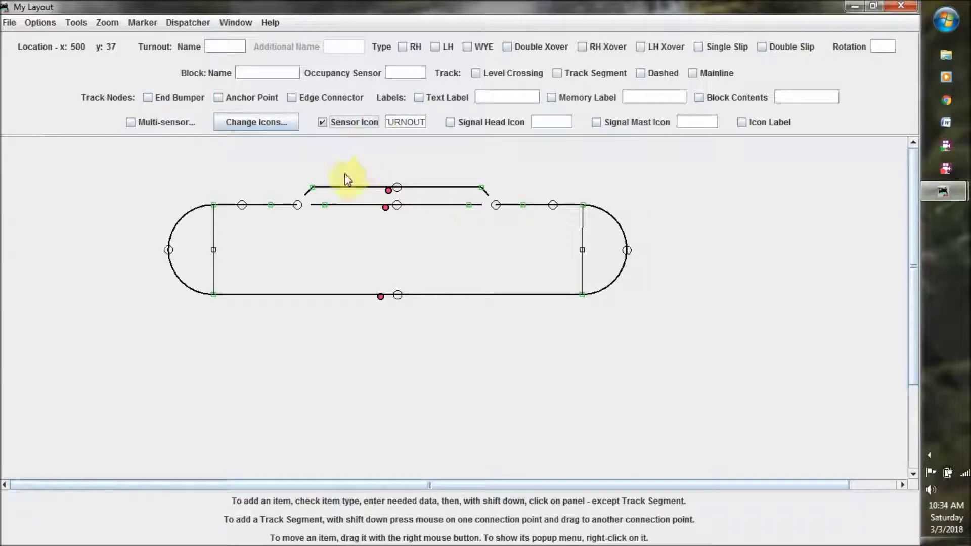
click(288, 209)
click(423, 120)
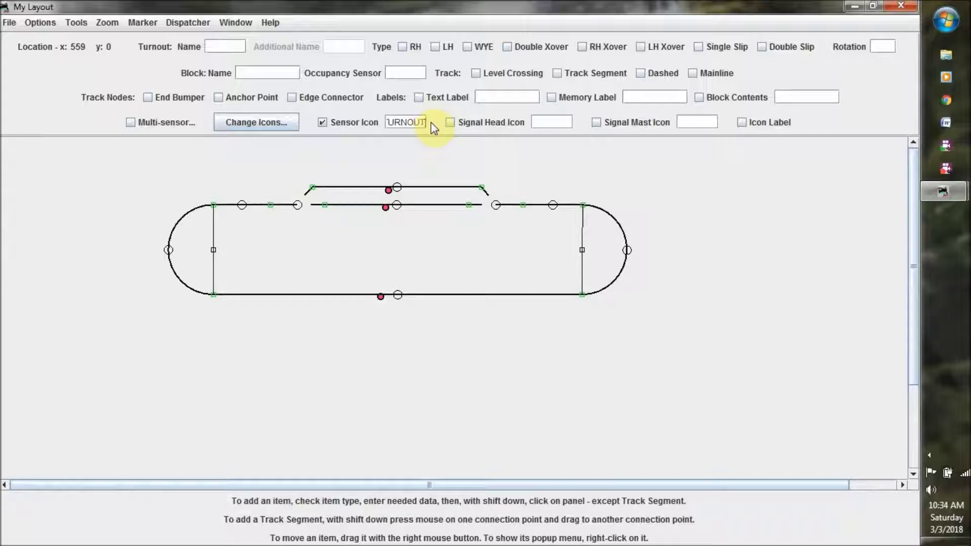
text(1)
shift+click(286, 207)
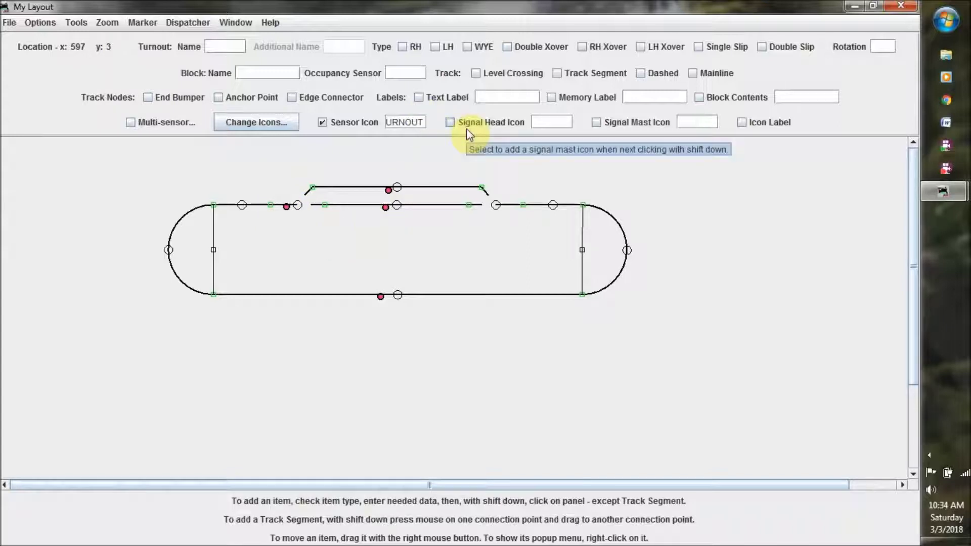
text(2)
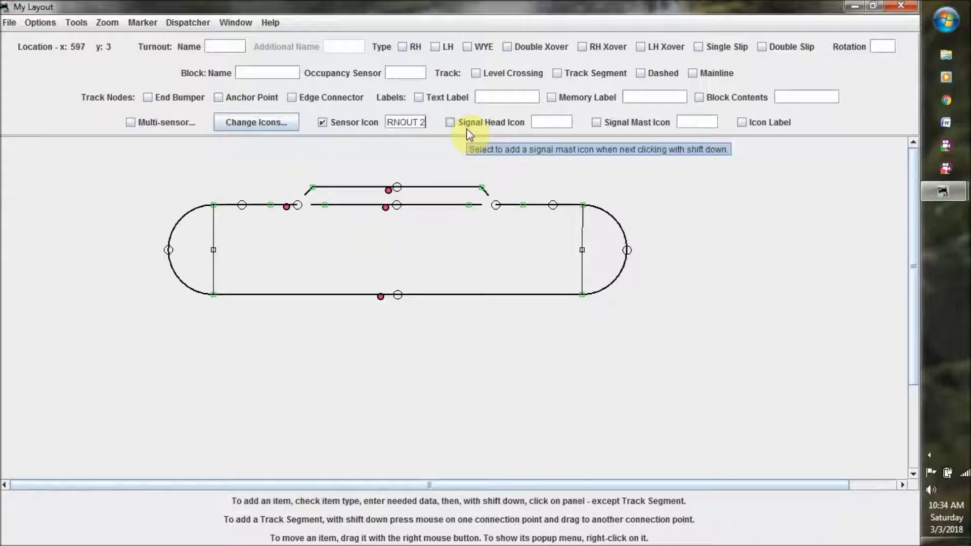
shift+click(509, 205)
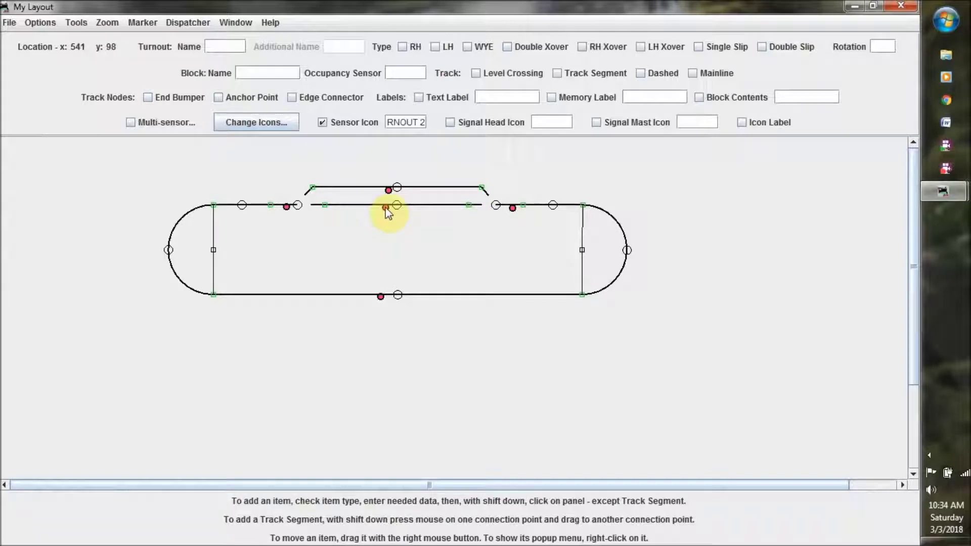
Toggle the state of all five sensor icons on the track panel
click(380, 297)
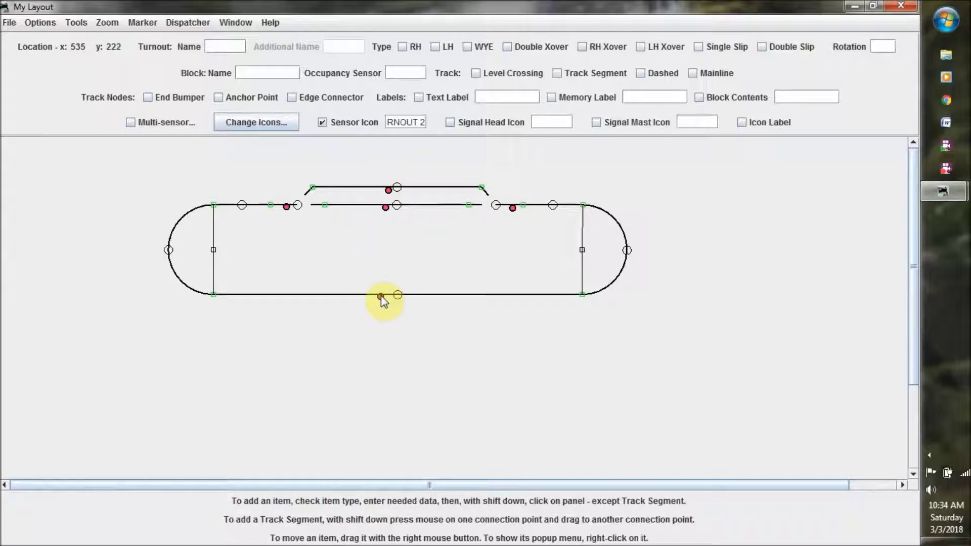
click(385, 207)
click(388, 190)
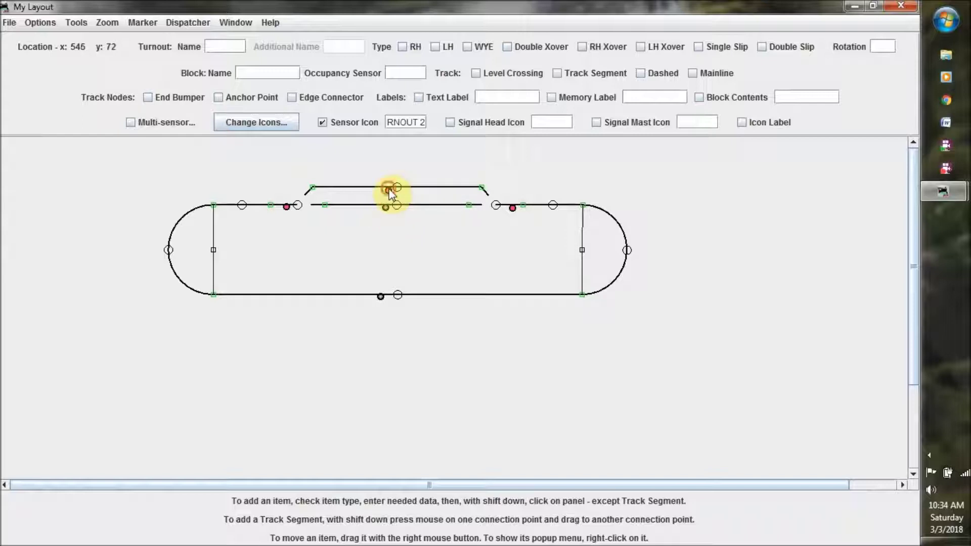
click(513, 208)
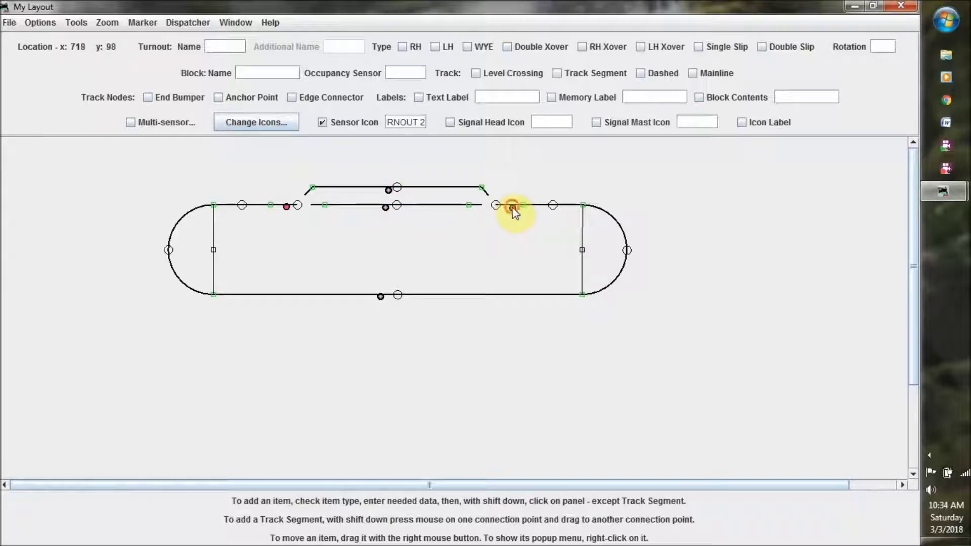
click(286, 207)
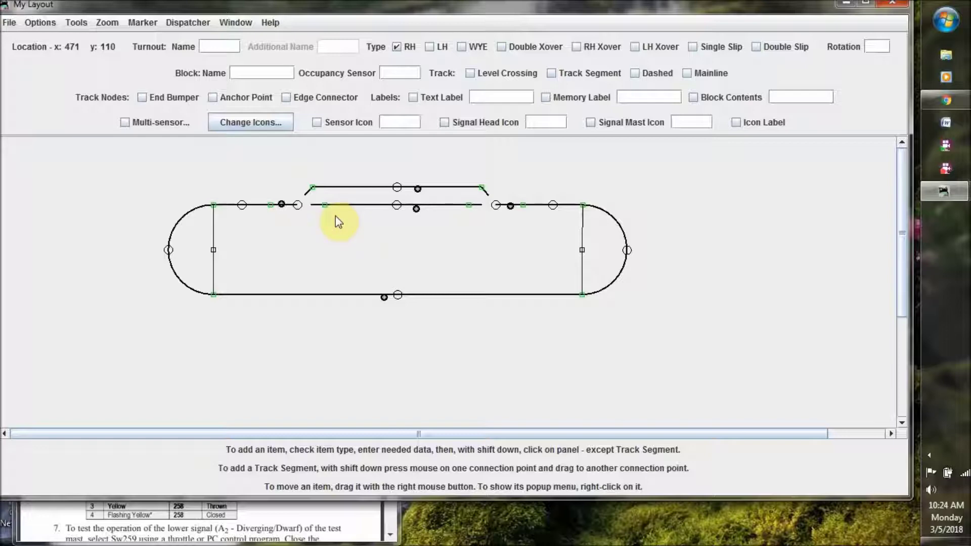
Switch to the SE8C Instructions in Chrome and examine the switch numbers and positions for the A1, A2, B and C signal head aspects
click(296, 512)
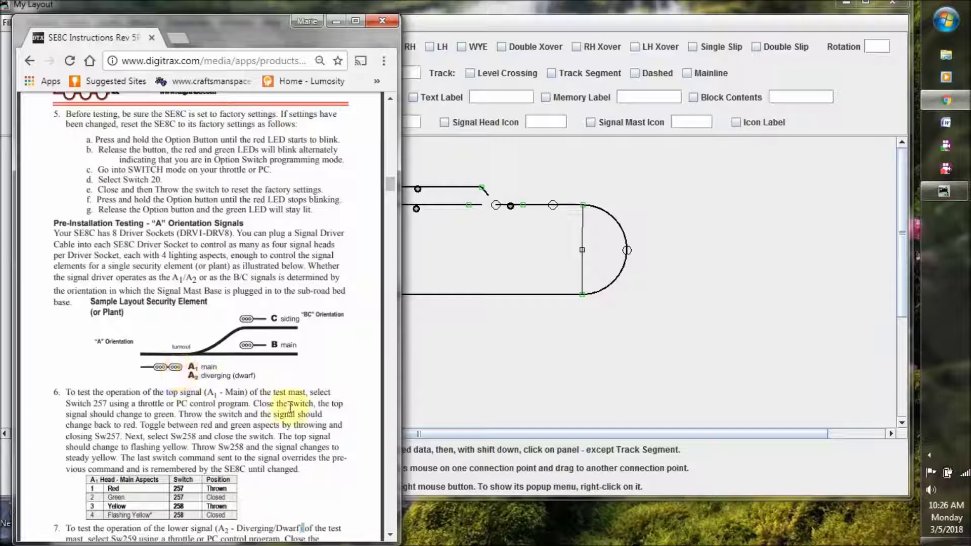
scroll(253, 405, down, 4)
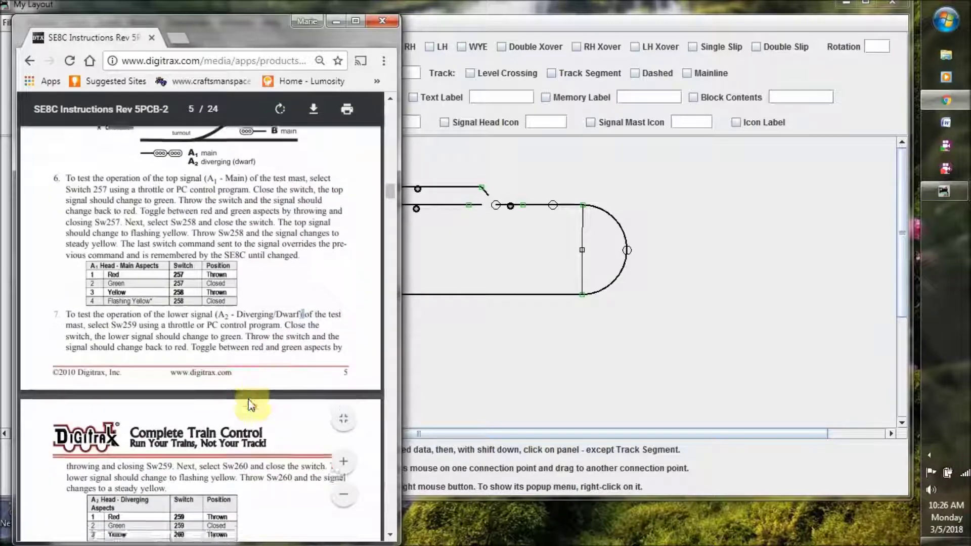
scroll(252, 405, down, 1)
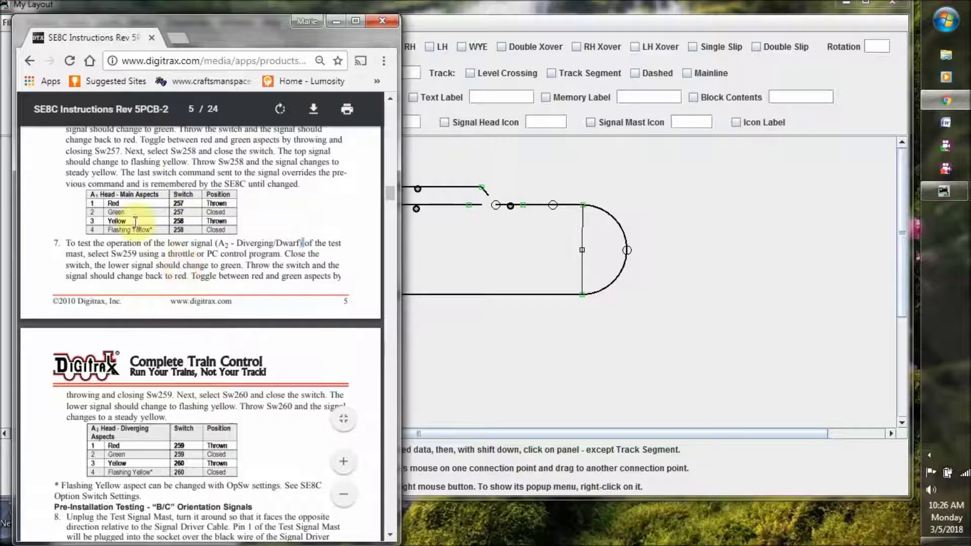
scroll(163, 297, down, 2)
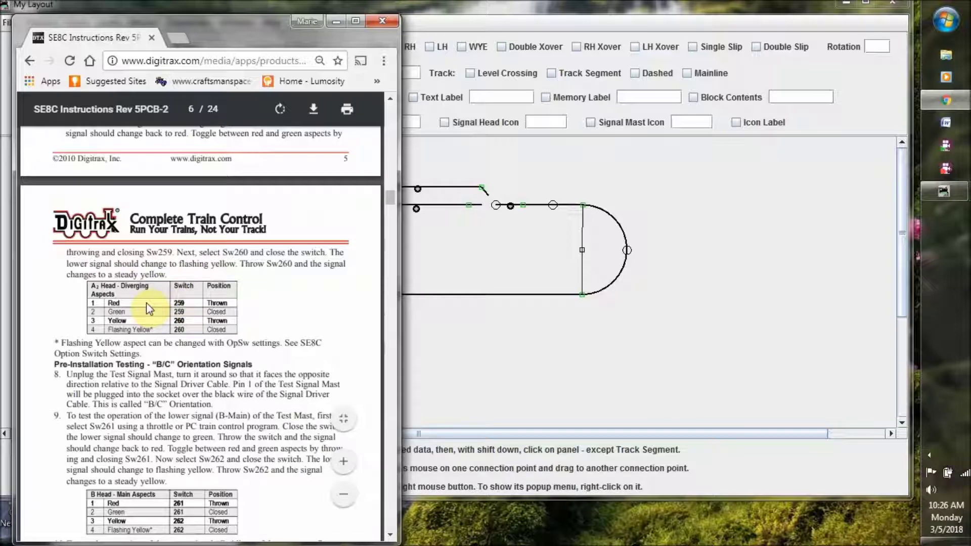
scroll(147, 303, down, 3)
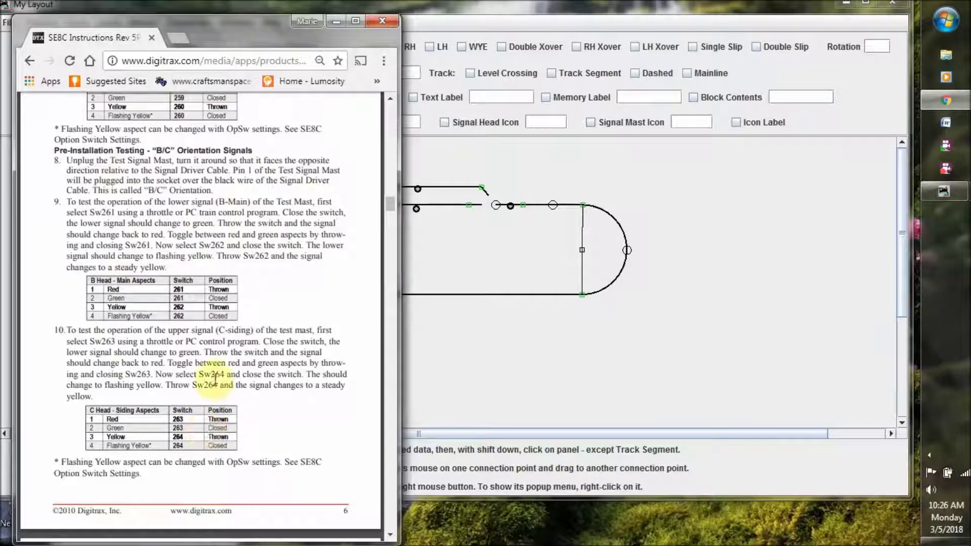
scroll(216, 378, up, 1)
scroll(216, 378, up, 8)
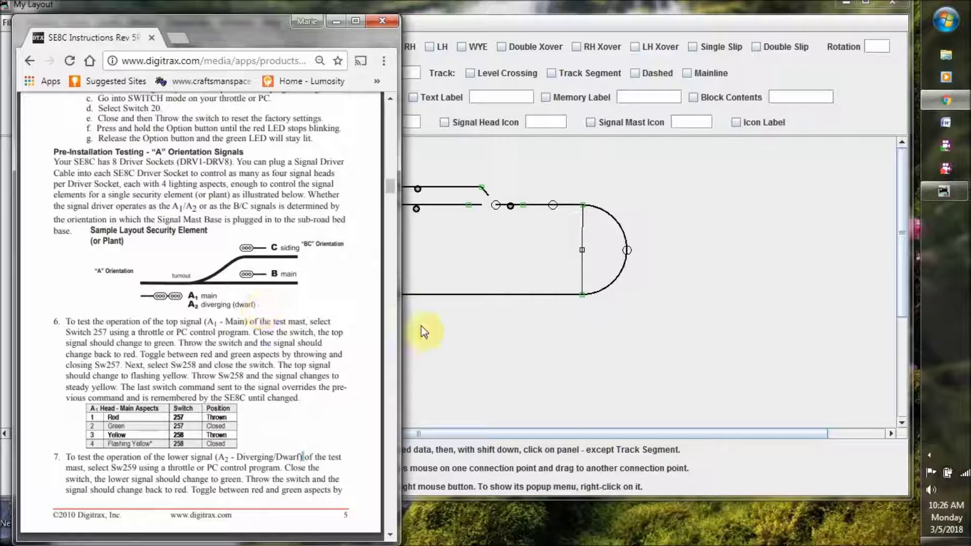
Return to JMRI and open the Signal Heads table from the PanelPro window
click(500, 337)
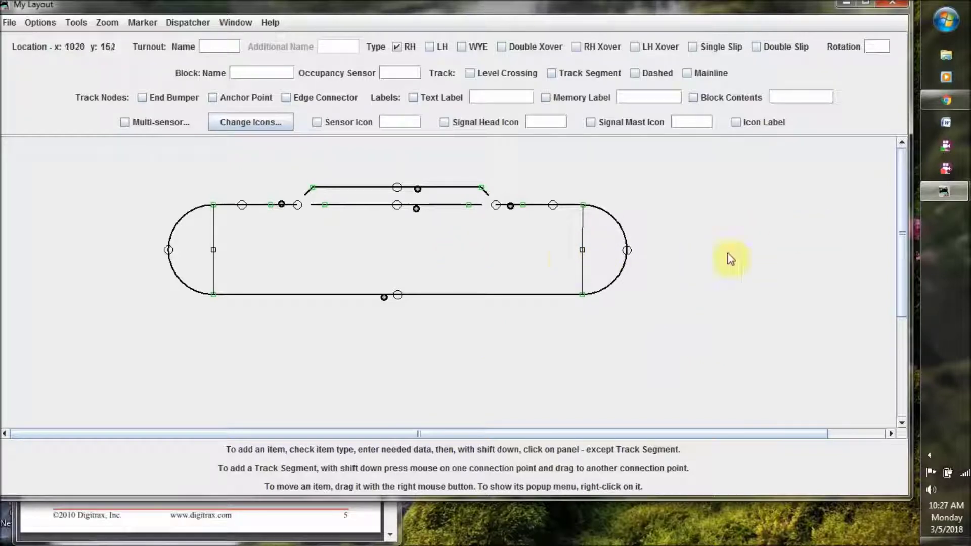
mouse_move(961, 195)
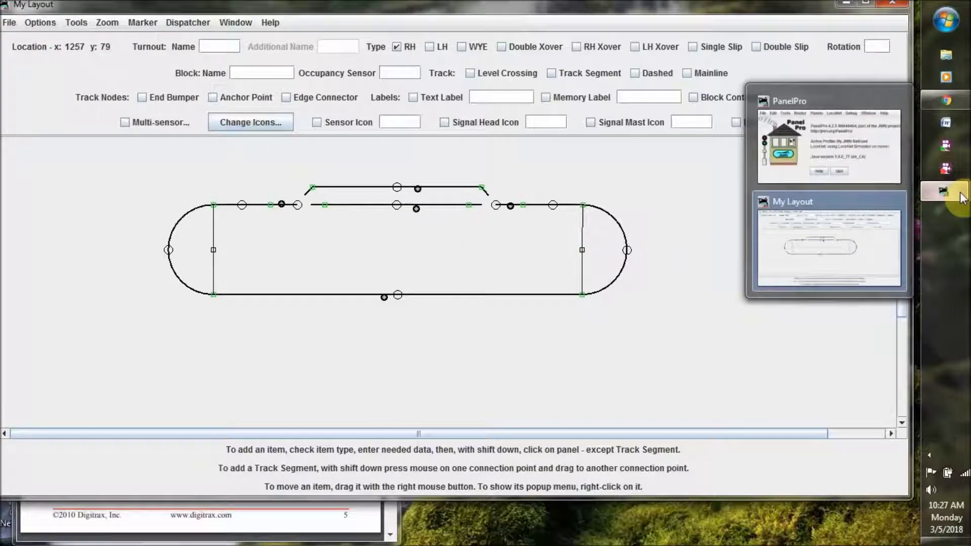
click(862, 167)
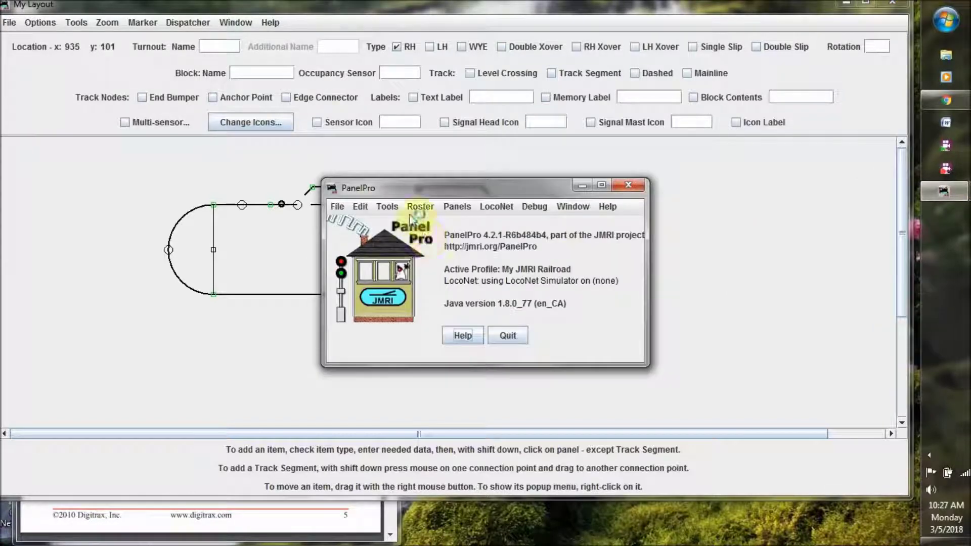
click(387, 207)
mouse_move(399, 238)
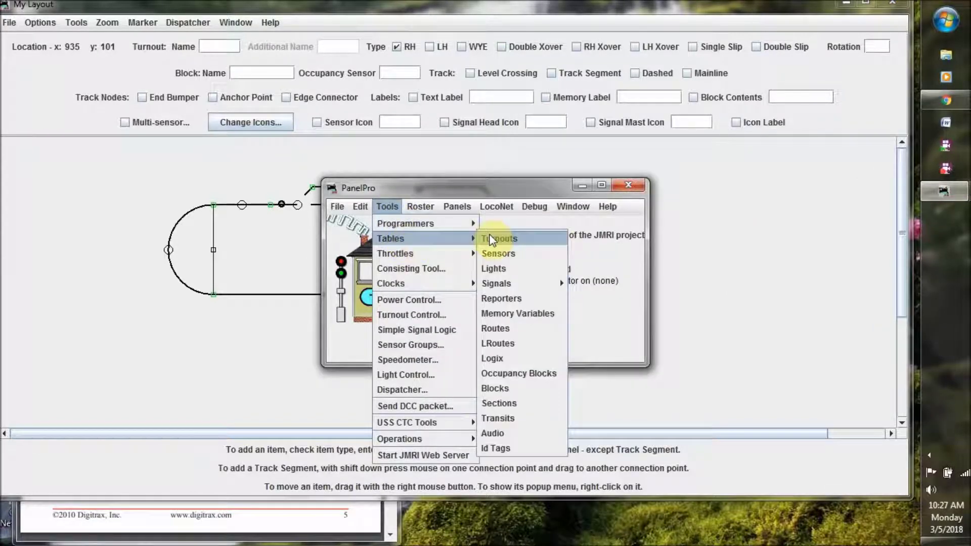
mouse_move(496, 283)
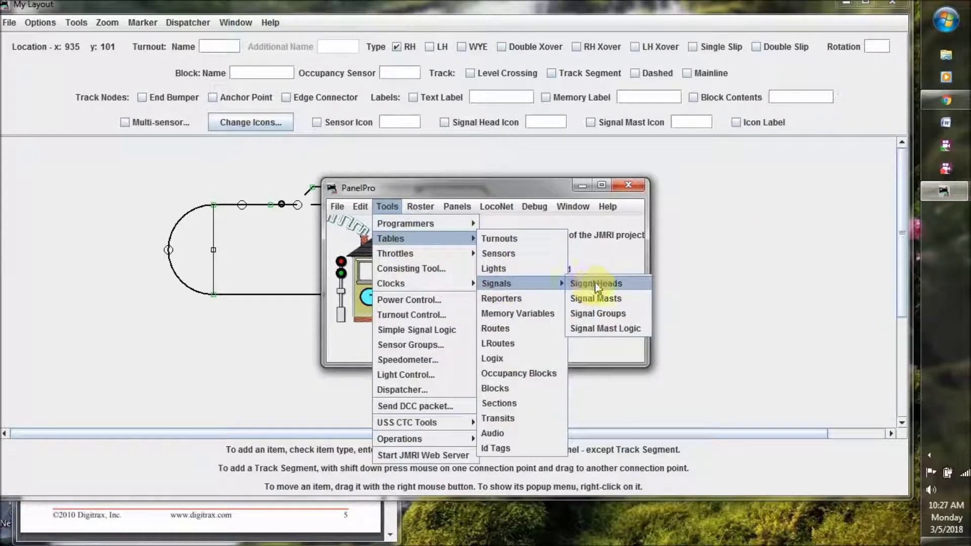
click(597, 284)
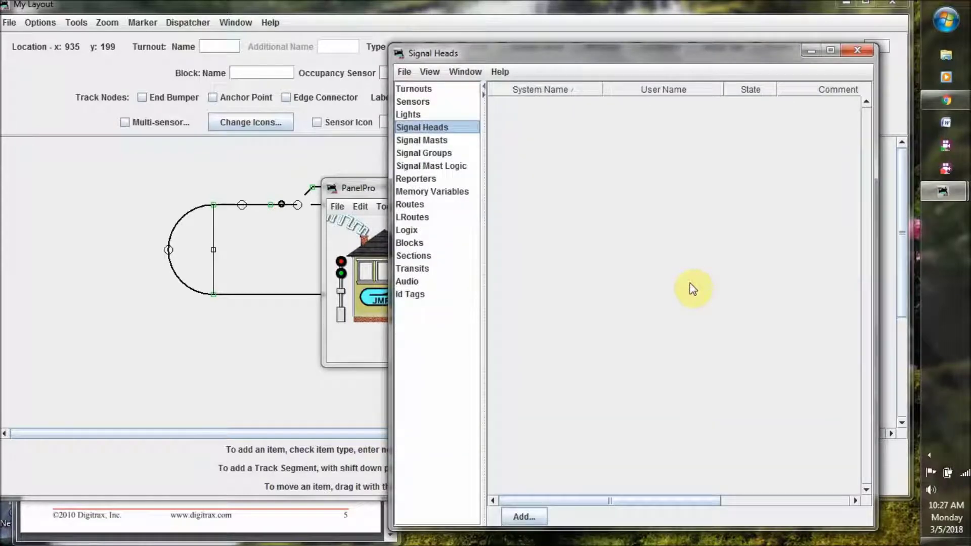
Start a new signal head of type SE8c 4 Aspect with the user name TURNOUT 1 A1
click(524, 516)
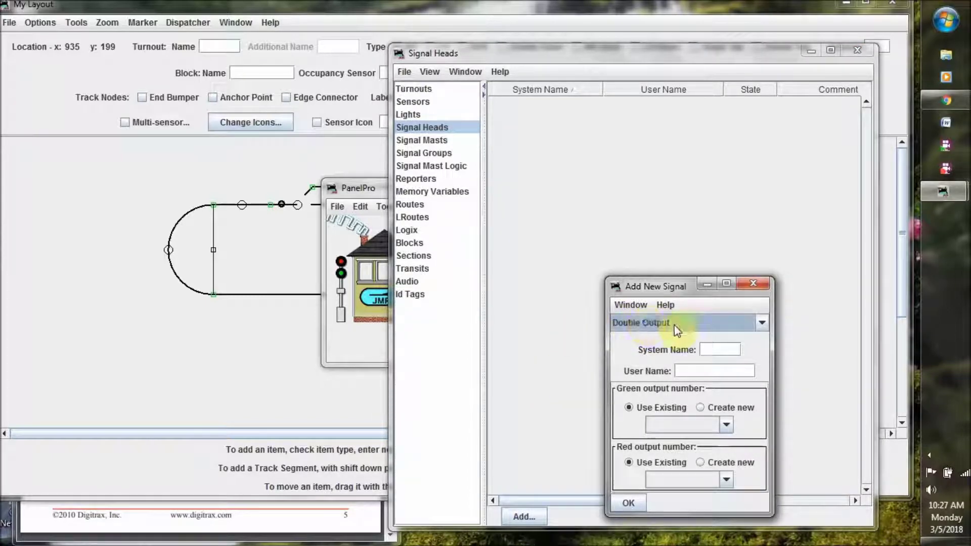
click(759, 323)
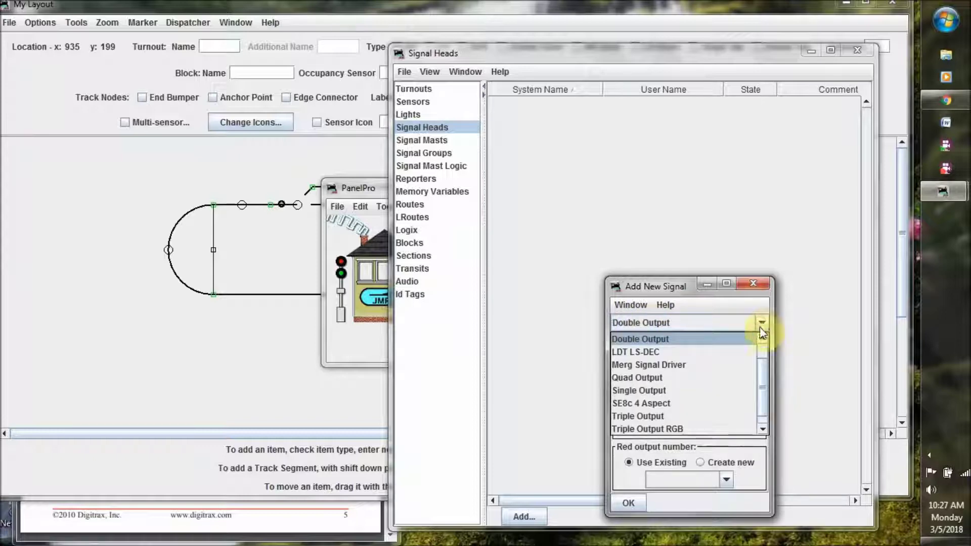
click(671, 403)
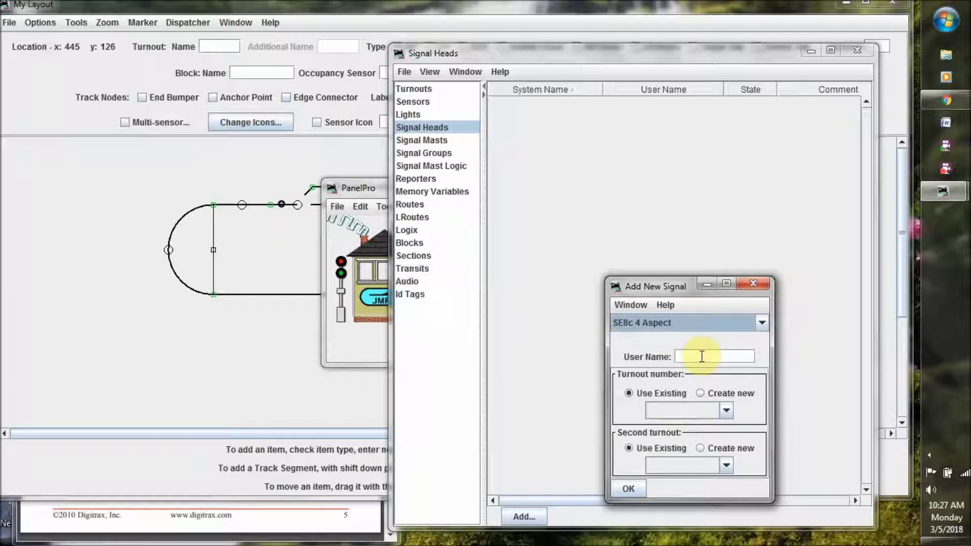
click(702, 356)
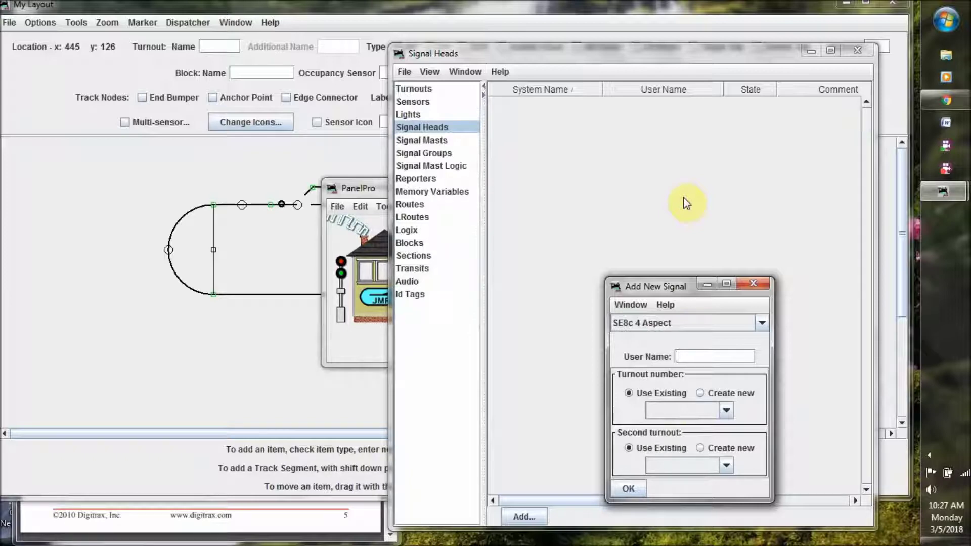
click(683, 197)
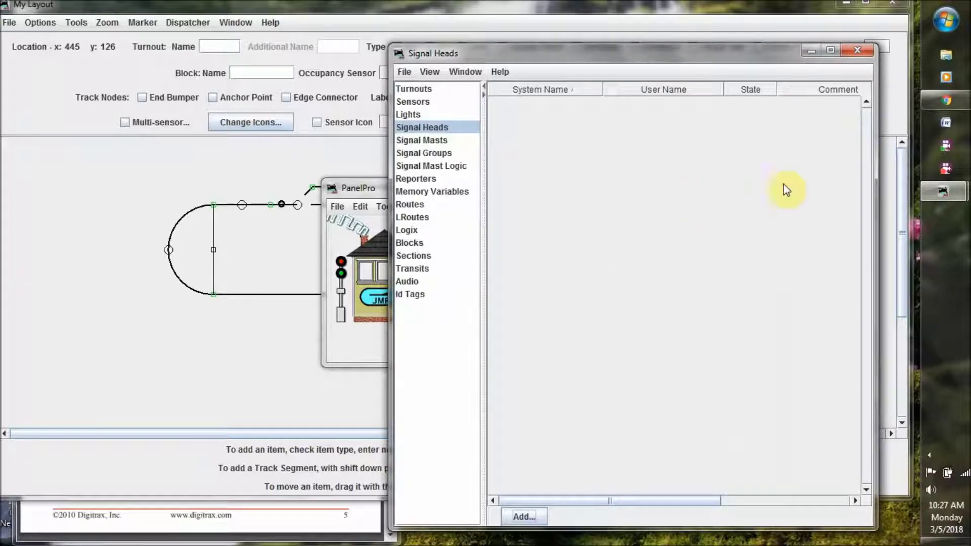
click(957, 194)
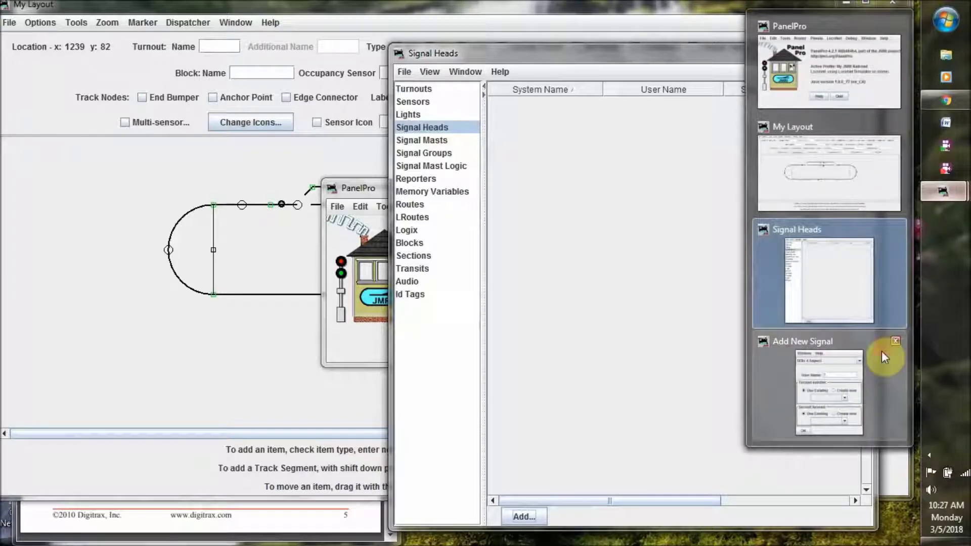
click(884, 356)
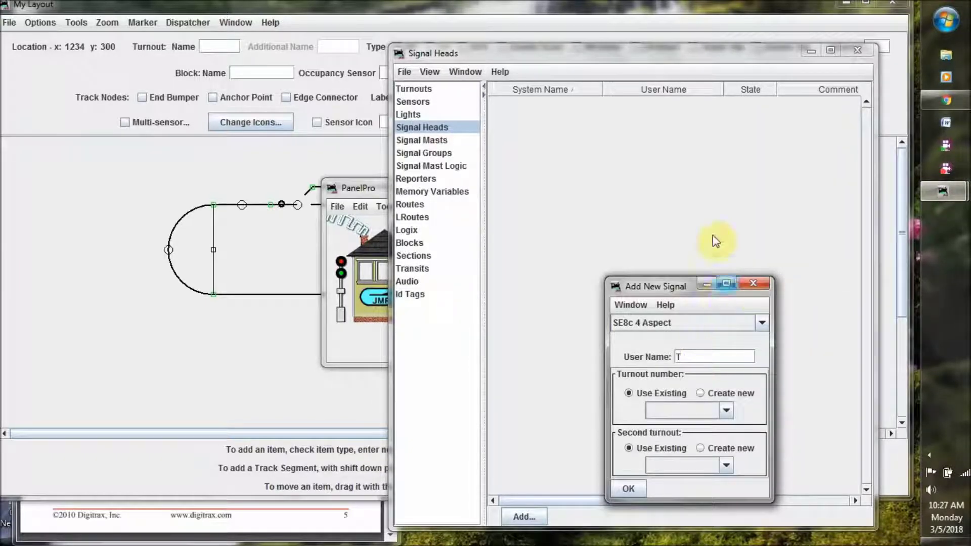
text(URNOUT)
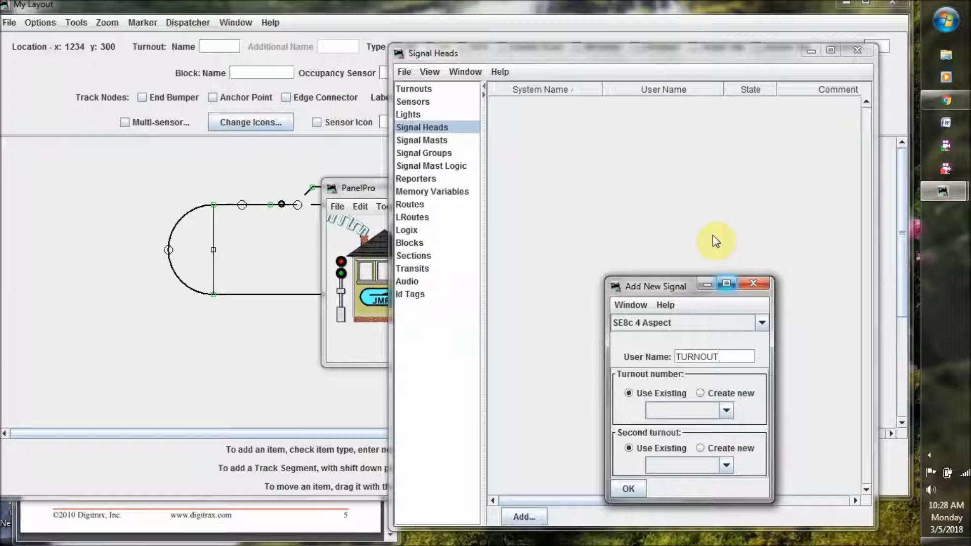
text( 1)
text(A1)
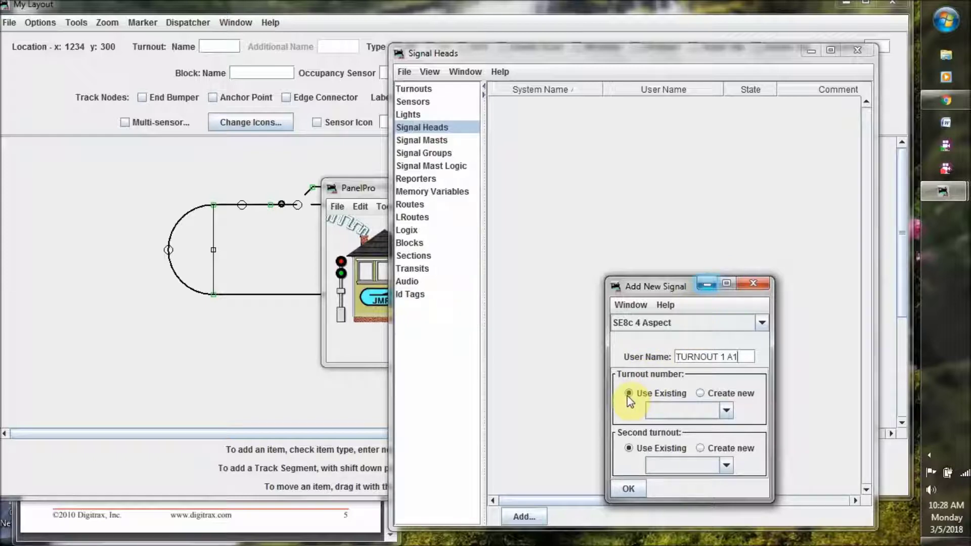
Assign newly created LocoNet turnouts 257 and 258 to the TURNOUT 1 A1 signal head, following the SE8C instructions, and add it to the table
click(726, 410)
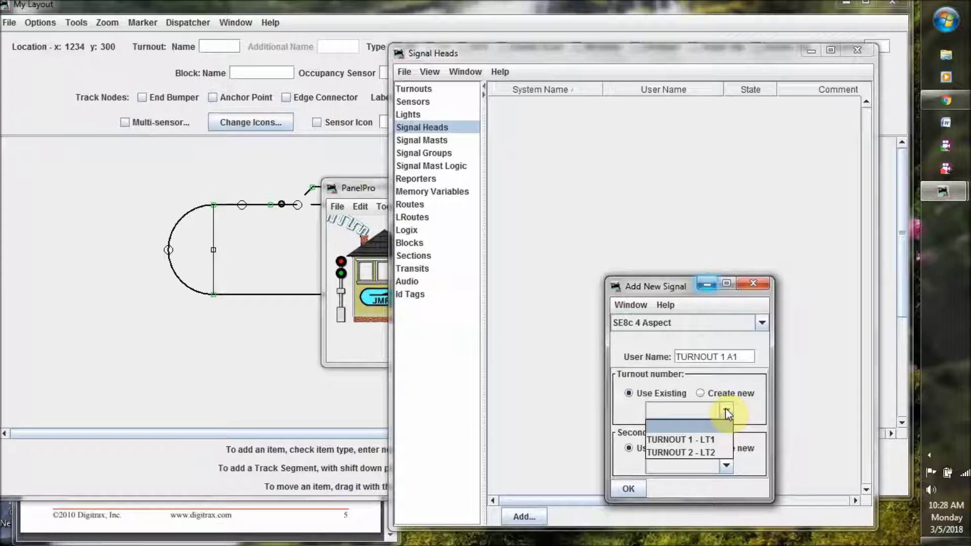
click(725, 408)
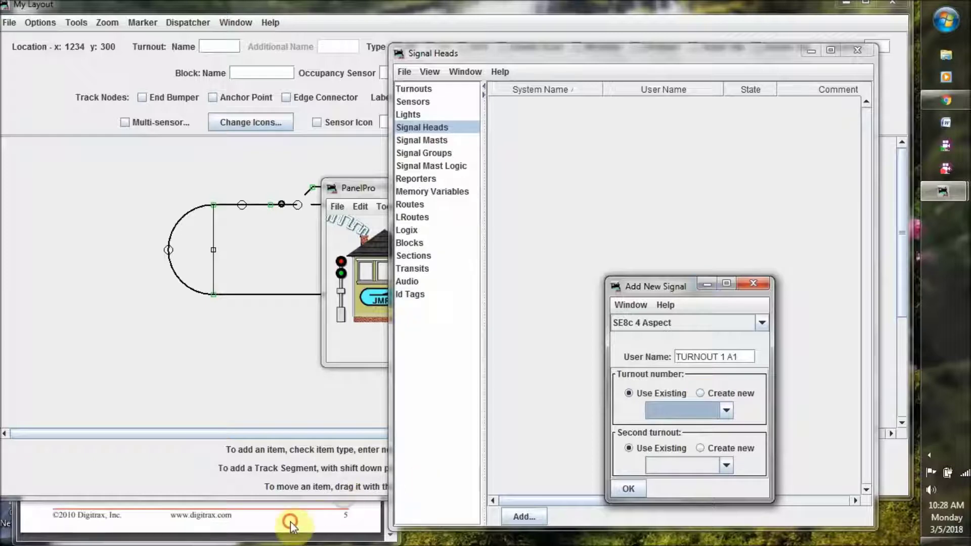
click(308, 525)
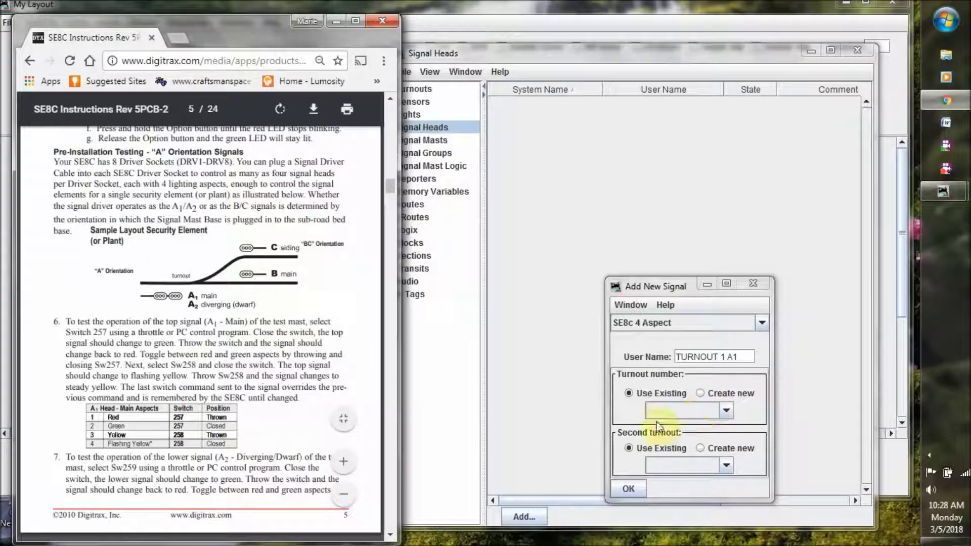
click(752, 406)
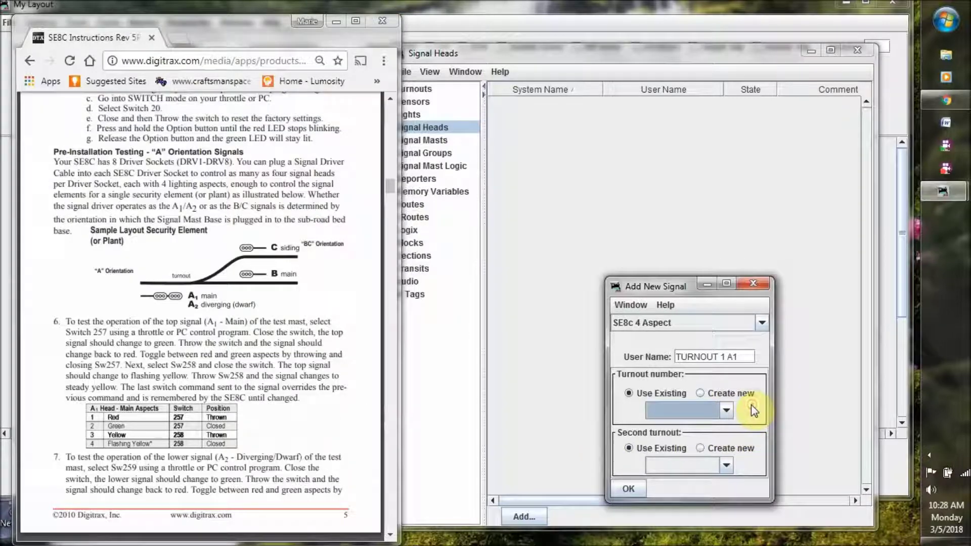
click(701, 393)
click(705, 410)
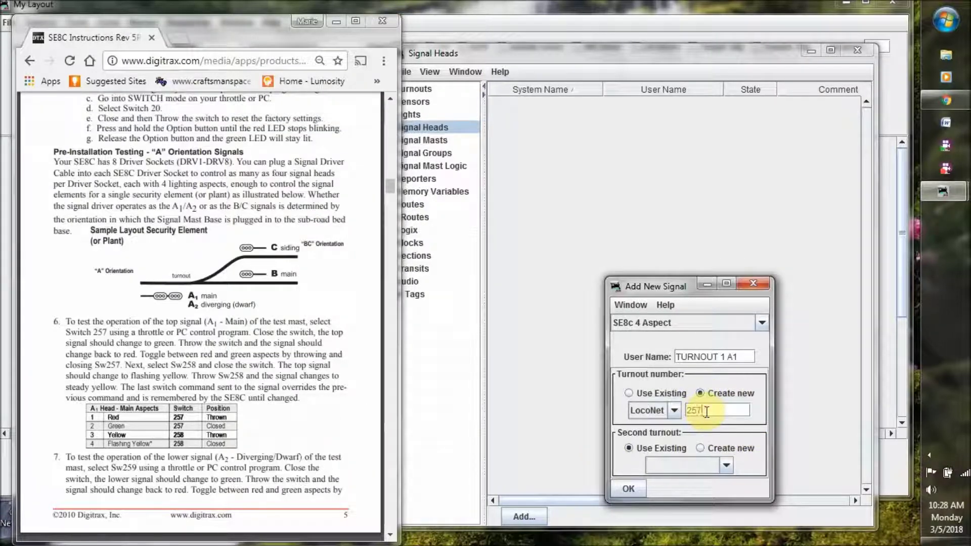
click(700, 448)
click(710, 466)
text(258)
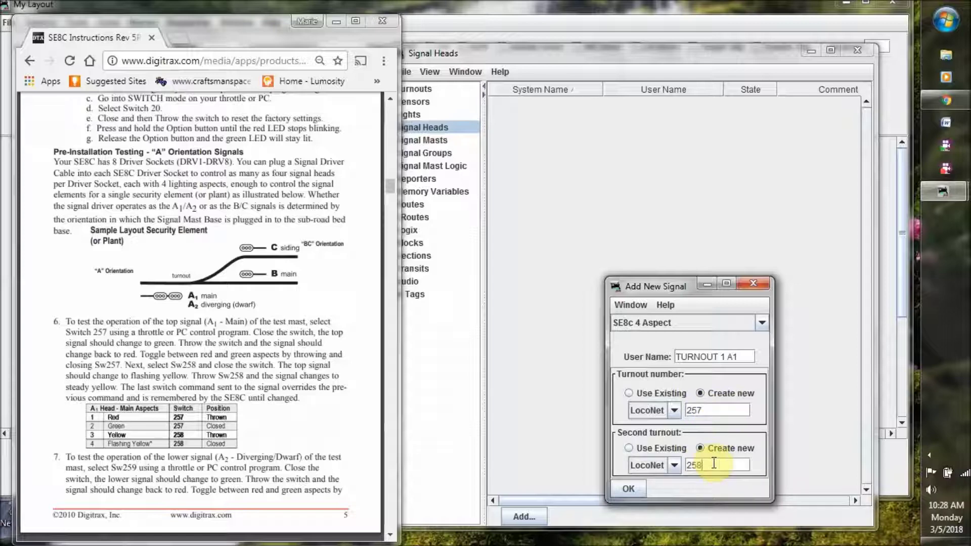
click(634, 491)
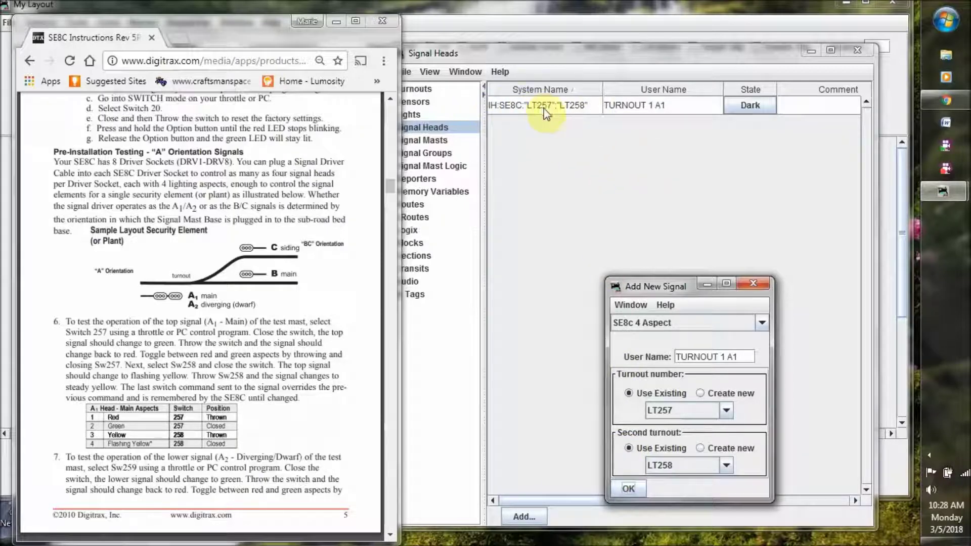
Name the next signal head TURNOUT 1 A2 and create new LocoNet turnout 259 as its first turnout
click(739, 356)
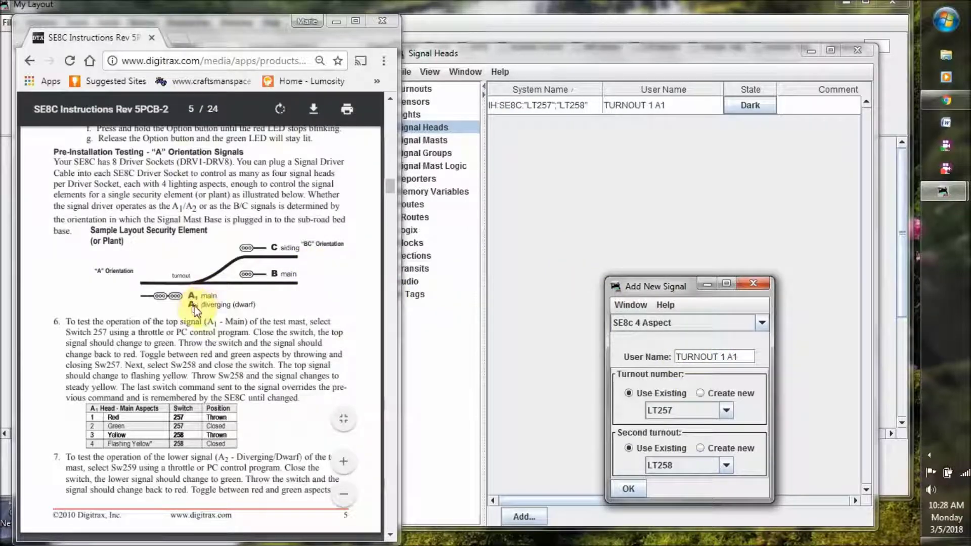
key(BackSpace)
text(2)
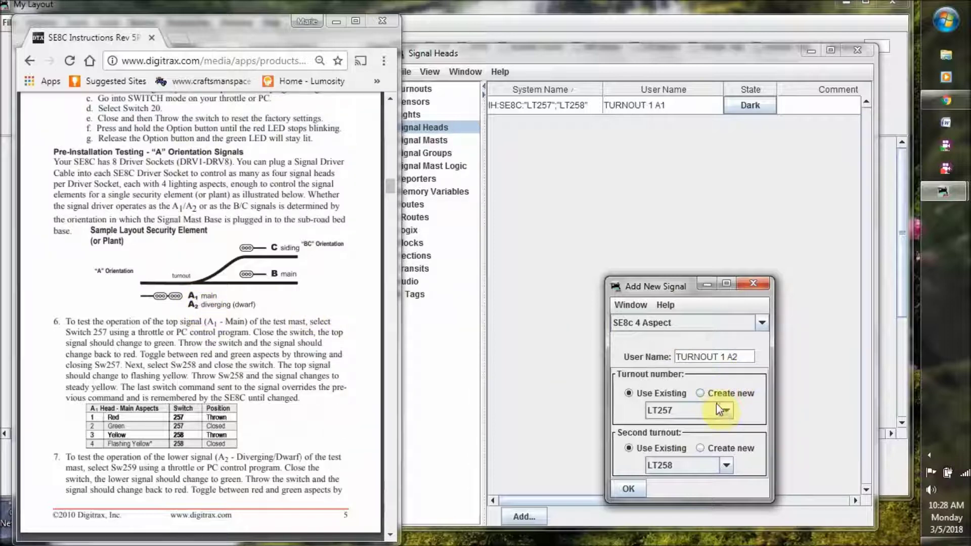
click(700, 393)
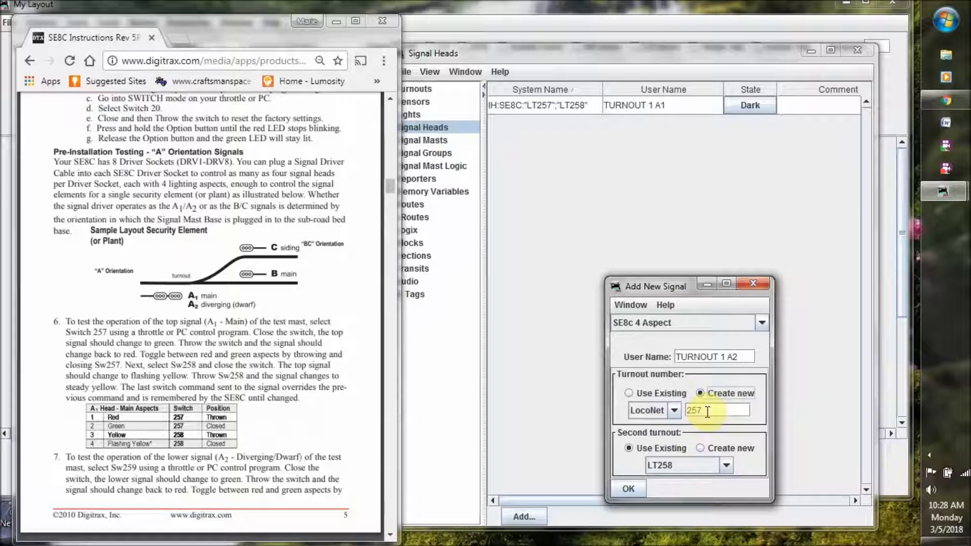
click(707, 411)
text(9)
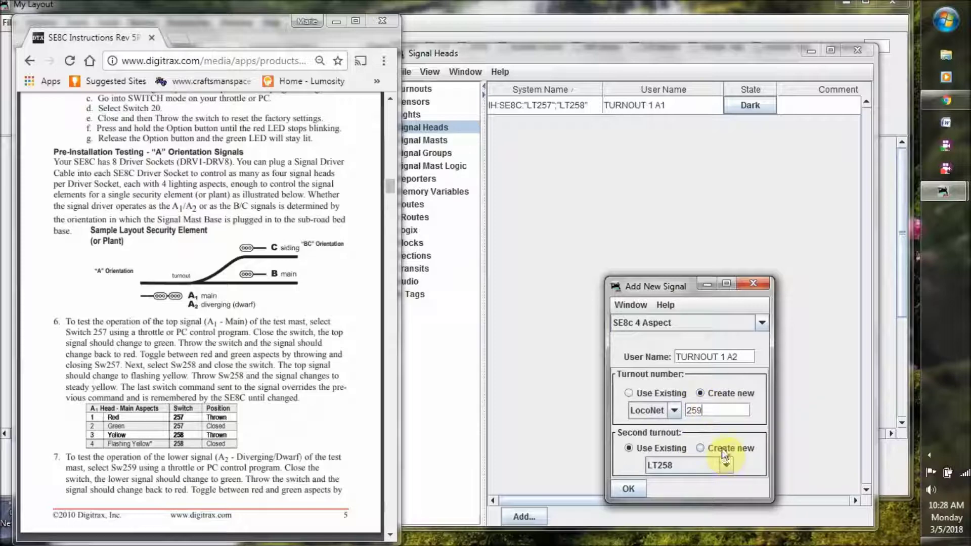
Create LocoNet turnout 260 as the A2 head's second turnout, check the A2 aspects table in the SE8C instructions, and add the head
click(722, 447)
click(711, 464)
key(BackSpace)
text(60)
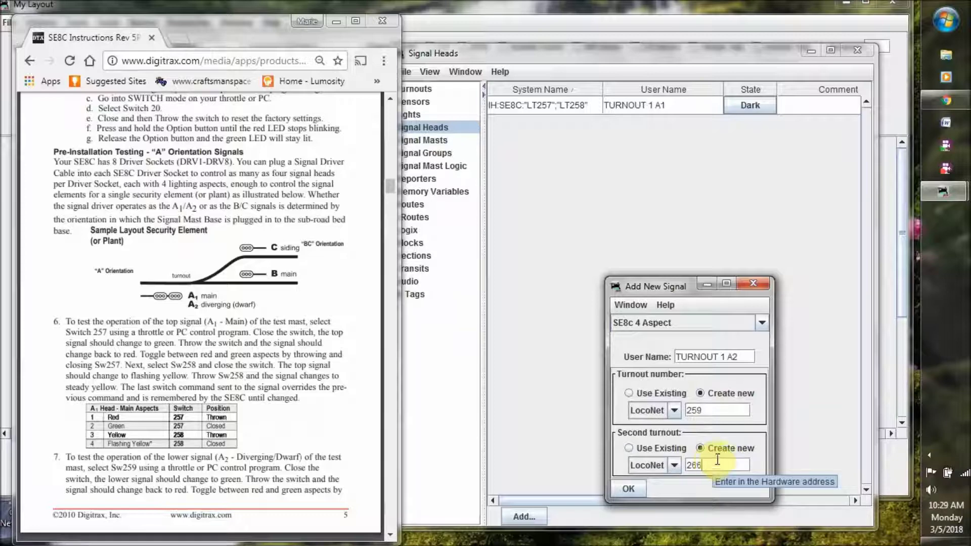
click(241, 357)
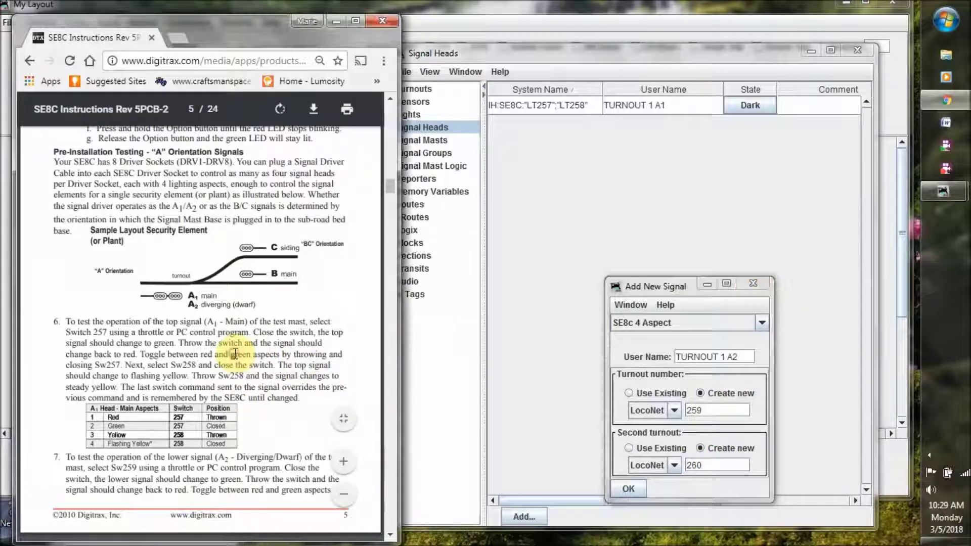
scroll(241, 357, down, 6)
scroll(241, 357, down, 3)
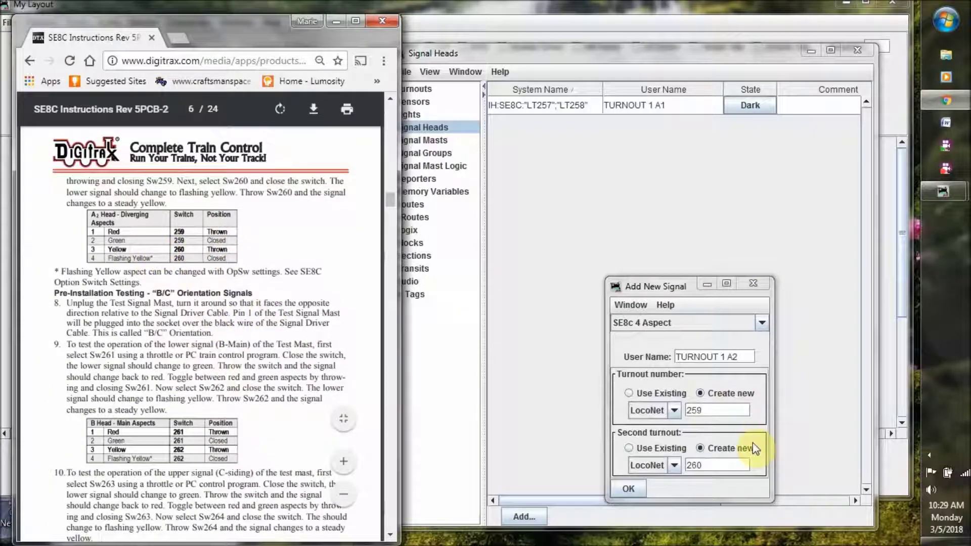
click(713, 483)
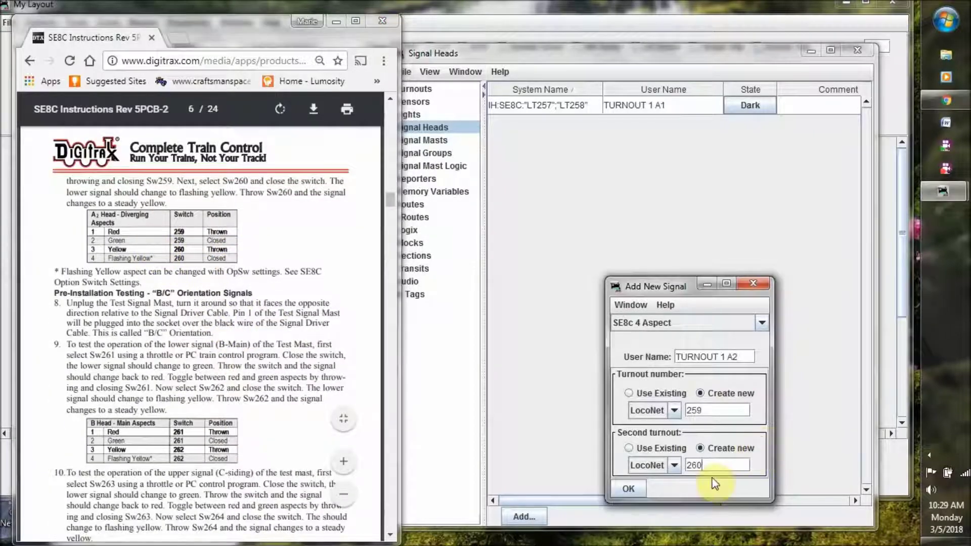
click(629, 487)
Name the next signal head TURNOUT 1 B and create new LocoNet turnout 261 as its first turnout
click(737, 356)
key(BackSpace)
key(BackSpace)
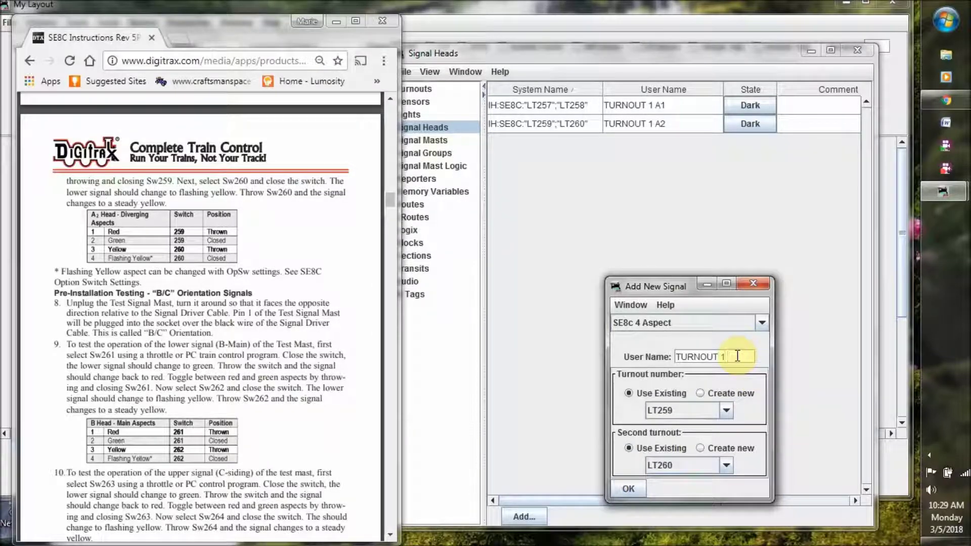
text(B)
click(712, 396)
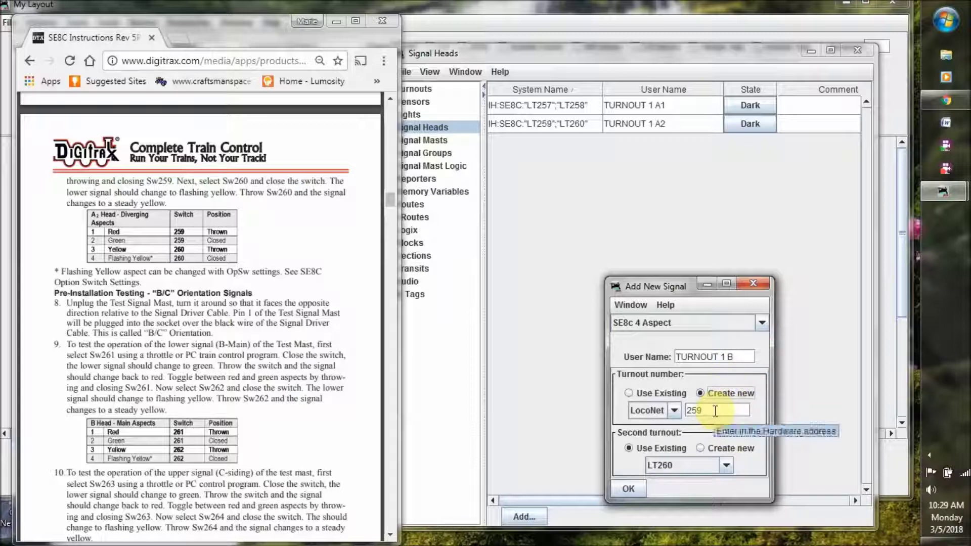
click(715, 411)
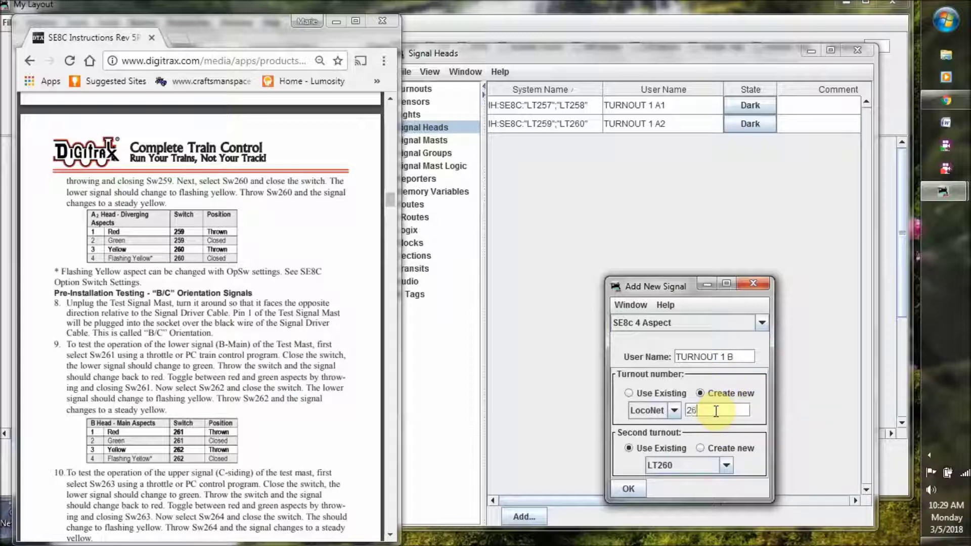
text(1)
Create new LocoNet turnout 262 as the second turnout of TURNOUT 1 B and add the signal head to the table
click(700, 448)
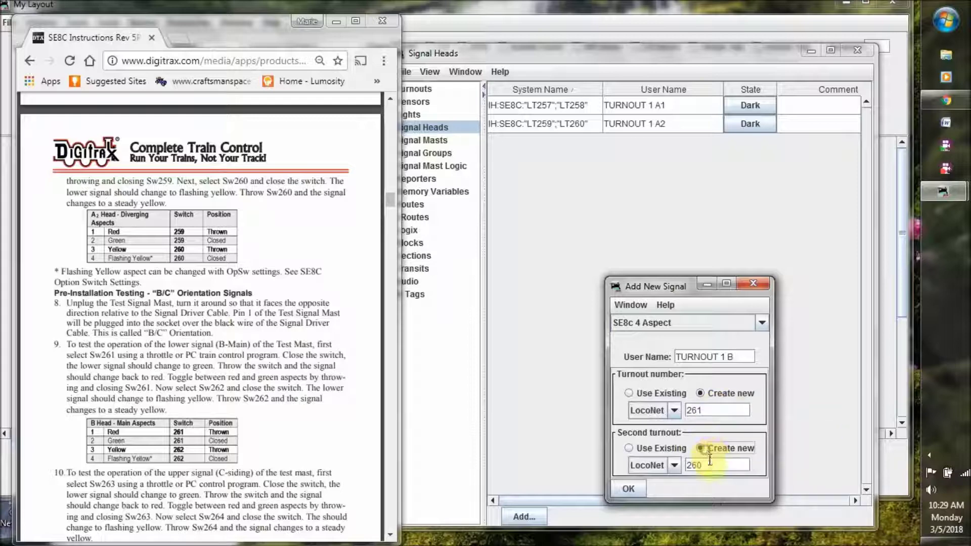
click(709, 465)
key(BackSpace)
text(2)
click(628, 489)
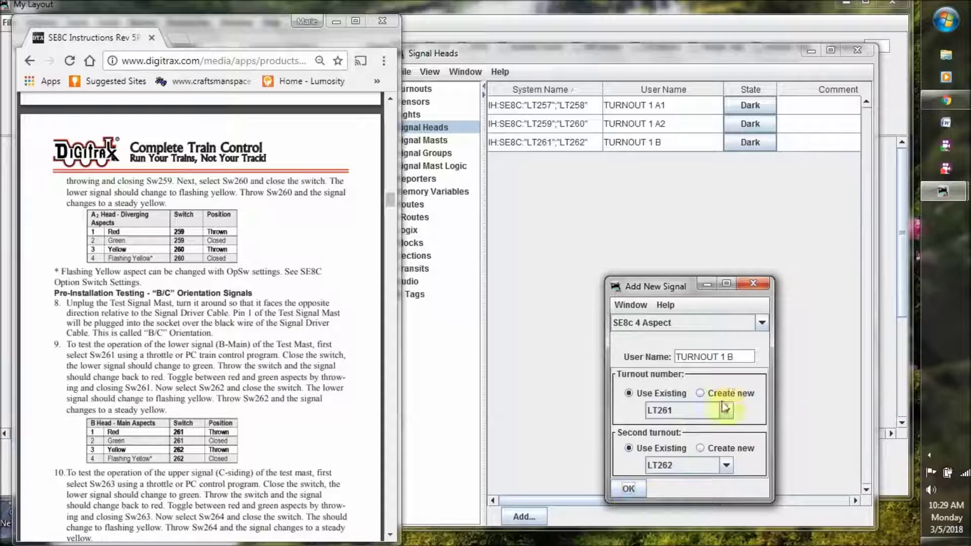
Name the next signal head TURNOUT 1 C and create new LocoNet turnout 263 as its first turnout
double_click(736, 357)
text(C)
click(720, 397)
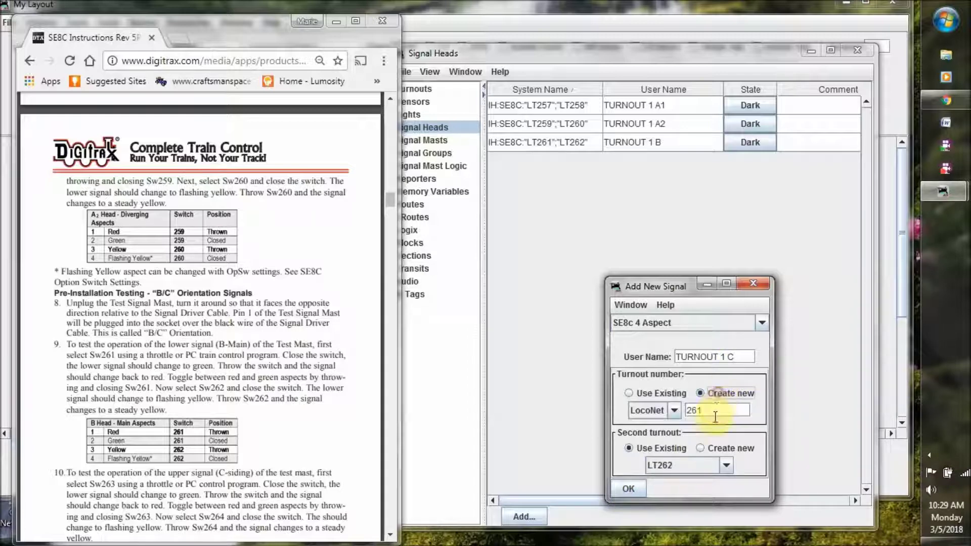
click(712, 411)
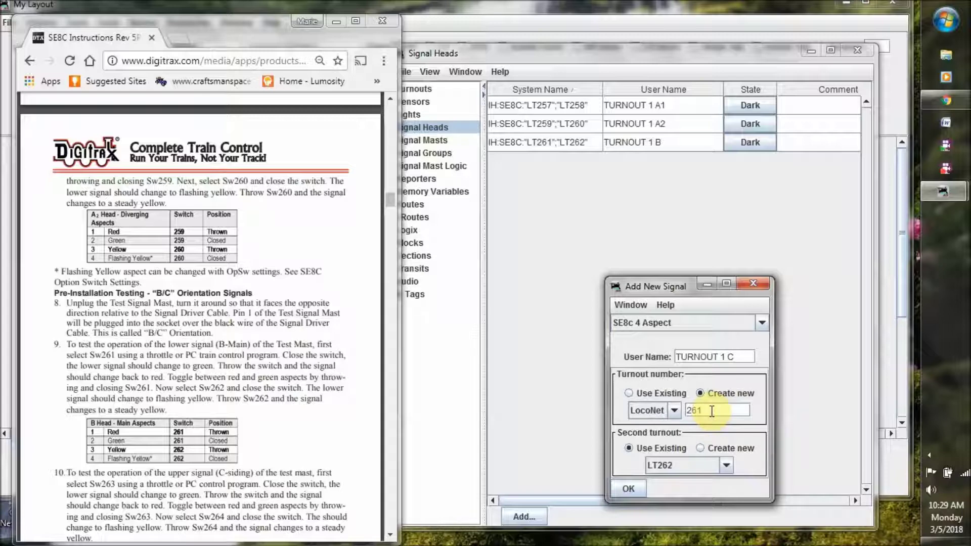
key(BackSpace)
text(3)
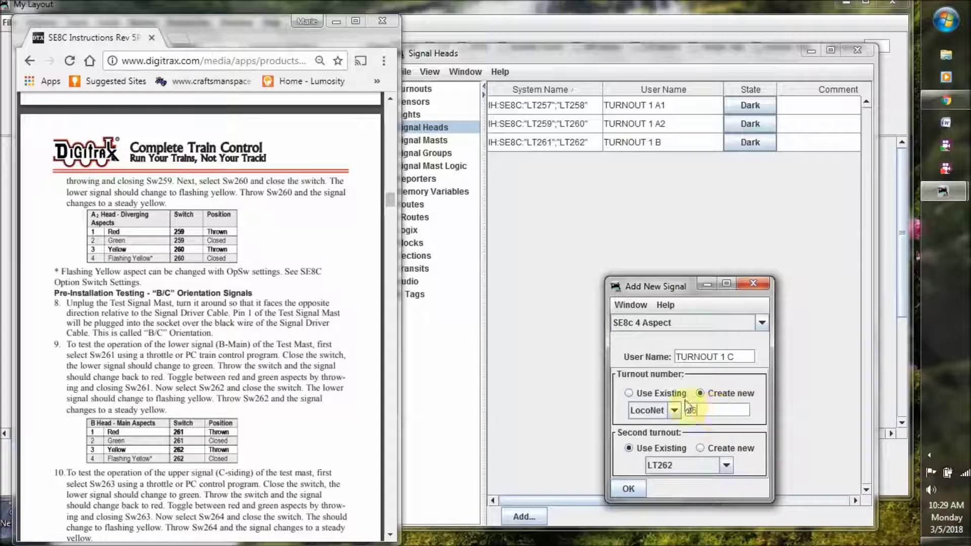
Create new LocoNet turnout 264 as the second turnout of TURNOUT 1 C, add the signal head, and close the Add New Signal dialog
click(713, 449)
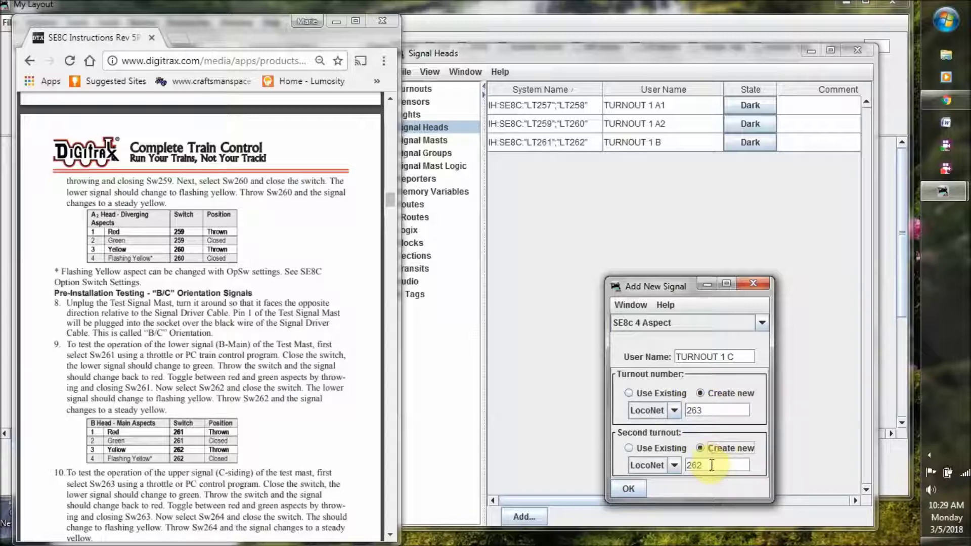
click(705, 465)
key(BackSpace)
text(4)
click(628, 488)
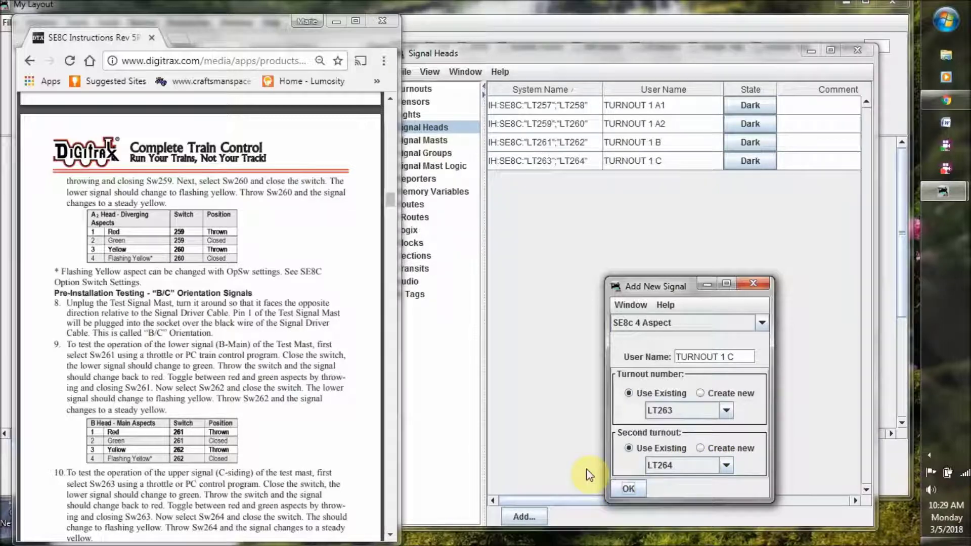
click(754, 285)
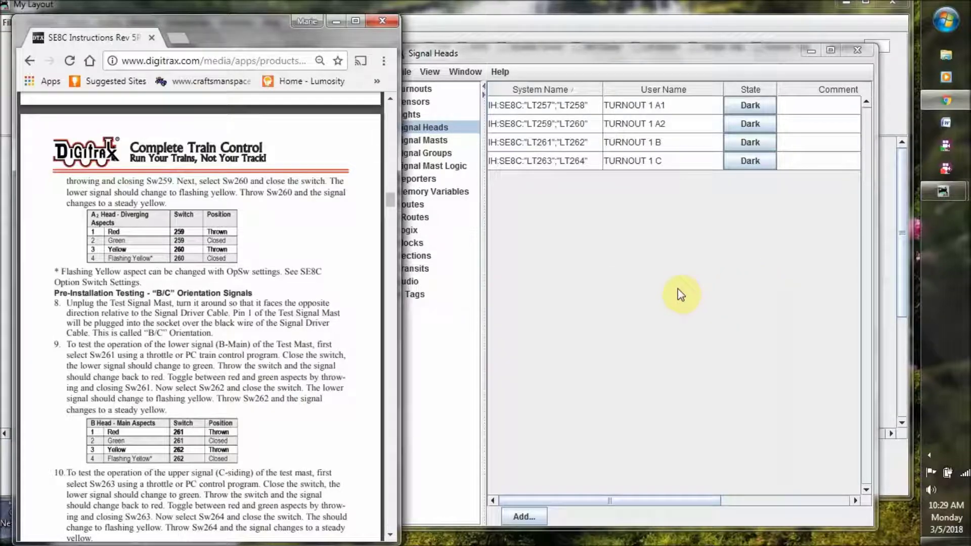
Minimize the Signal Heads table, the SE8C instructions browser and the PanelPro window to uncover the My Layout panel
click(811, 51)
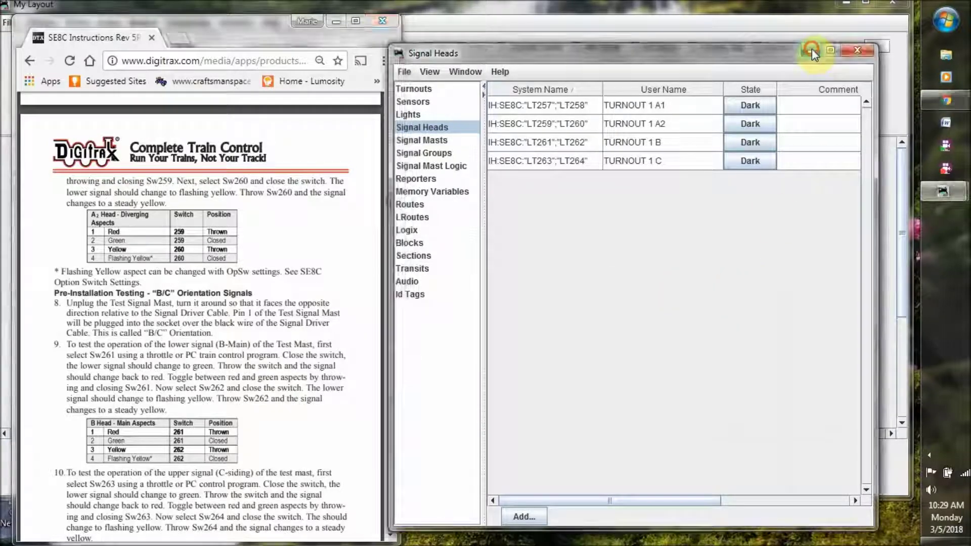
click(336, 22)
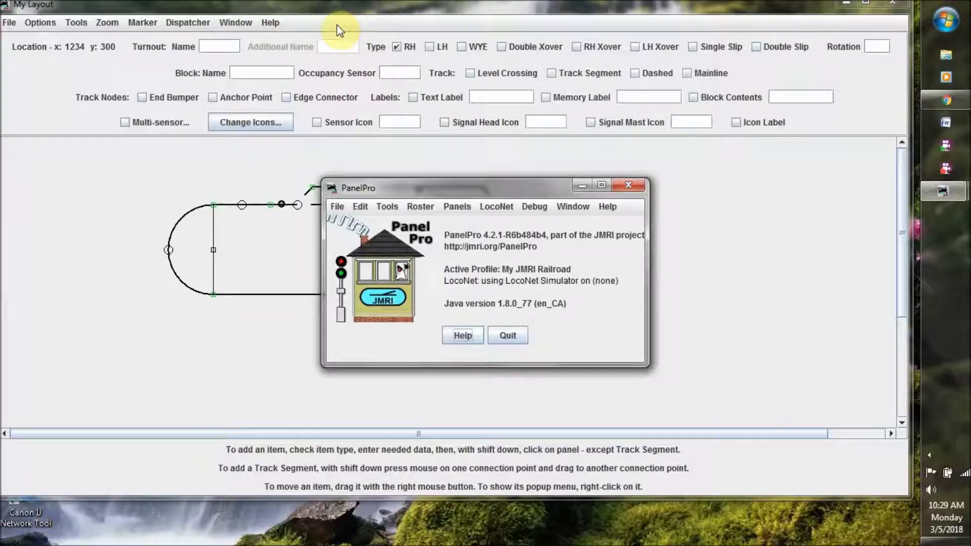
click(582, 188)
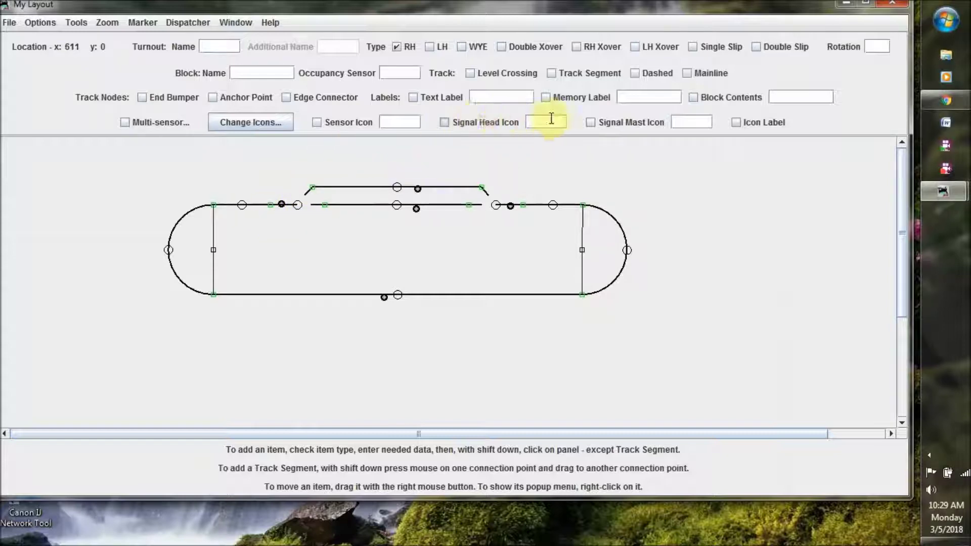
Enable signal head icon placement and try to place an icon named TURNOUT 1 1A just below the track at the left-hand turnout
click(444, 122)
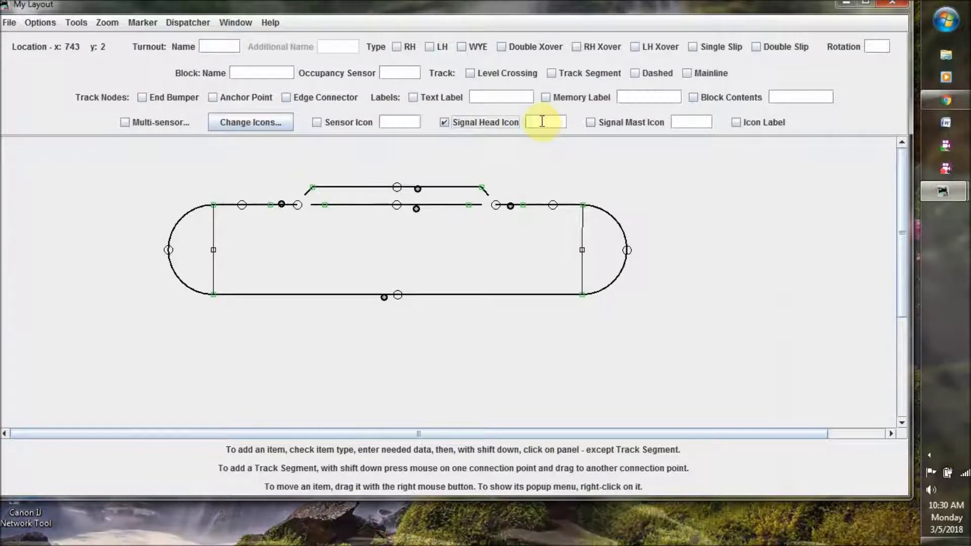
click(537, 122)
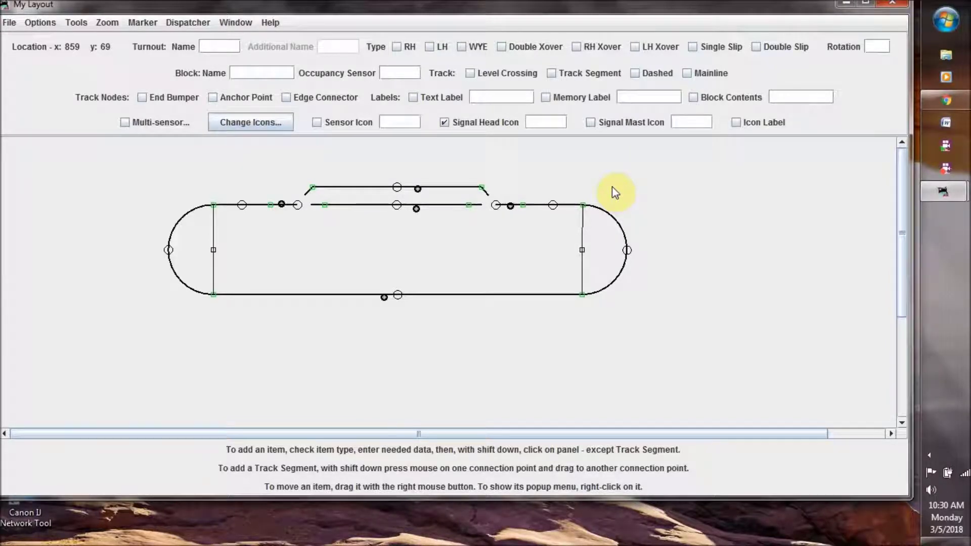
text(TU)
text(RNOUT)
text( 1)
text( 1)
text(A)
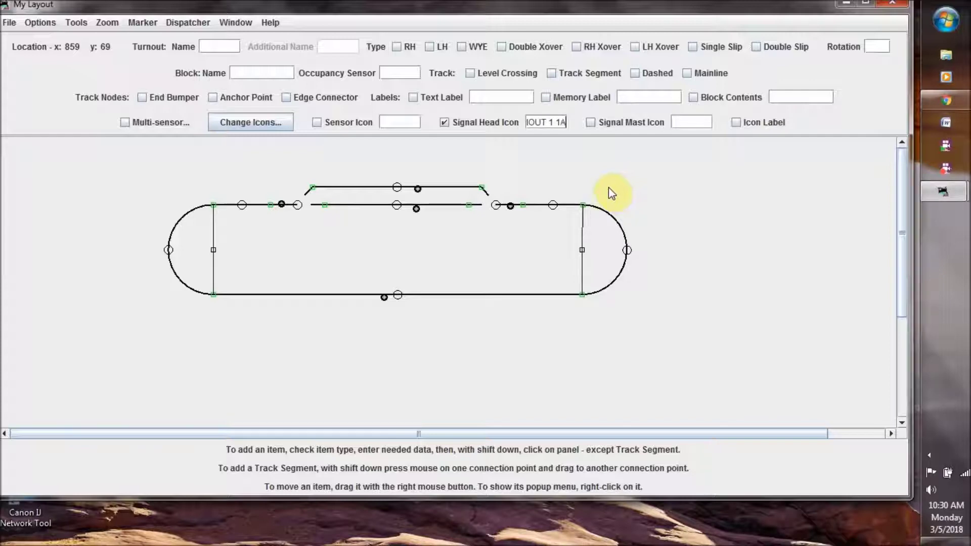
shift+click(292, 215)
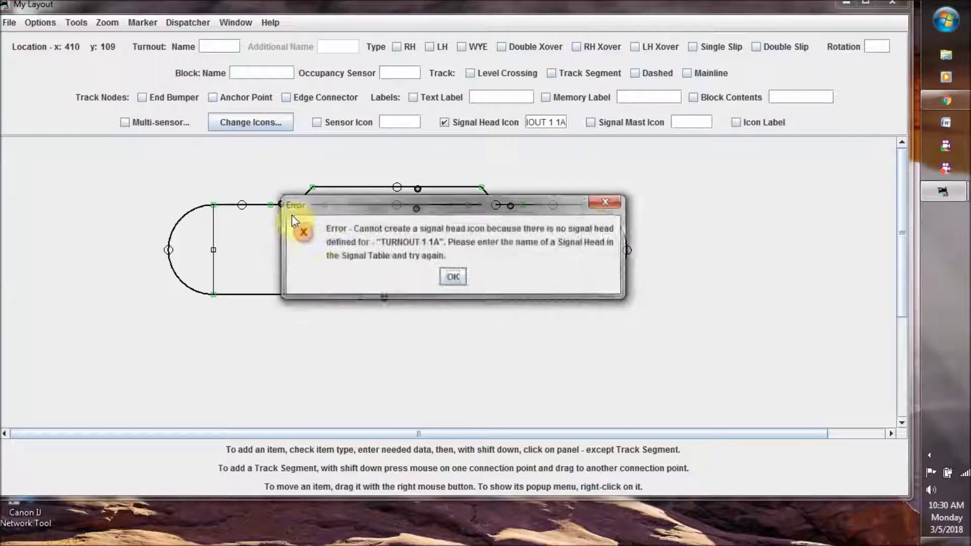
click(454, 280)
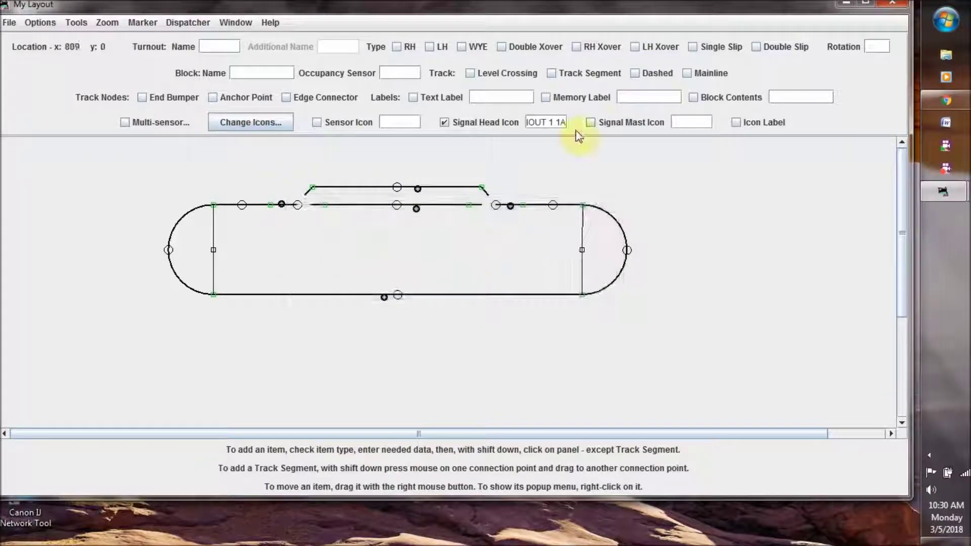
Correct the head name to TURNOUT 1 A1, place its icon below the left-hand turnout, and place a TURNOUT 1 A2 icon beside it
click(559, 122)
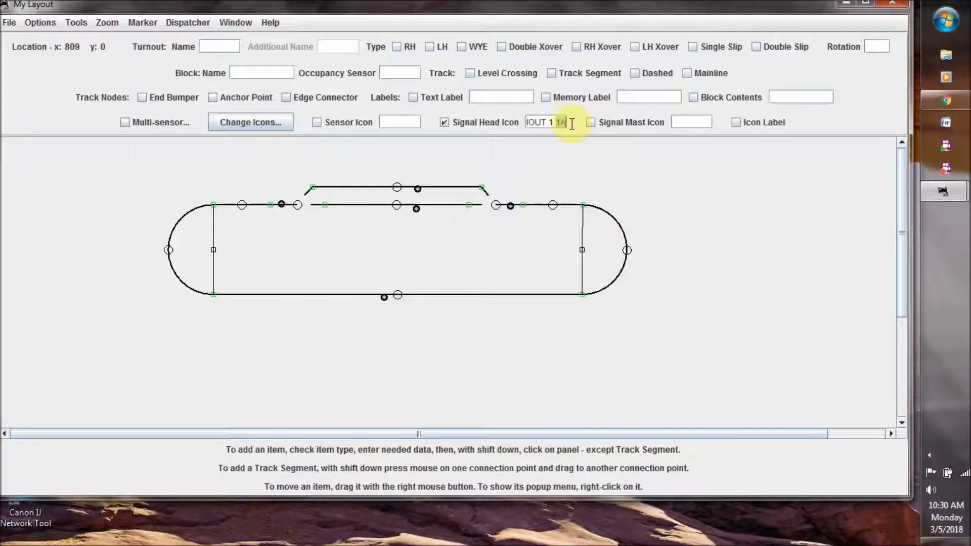
key(BackSpace)
text(1)
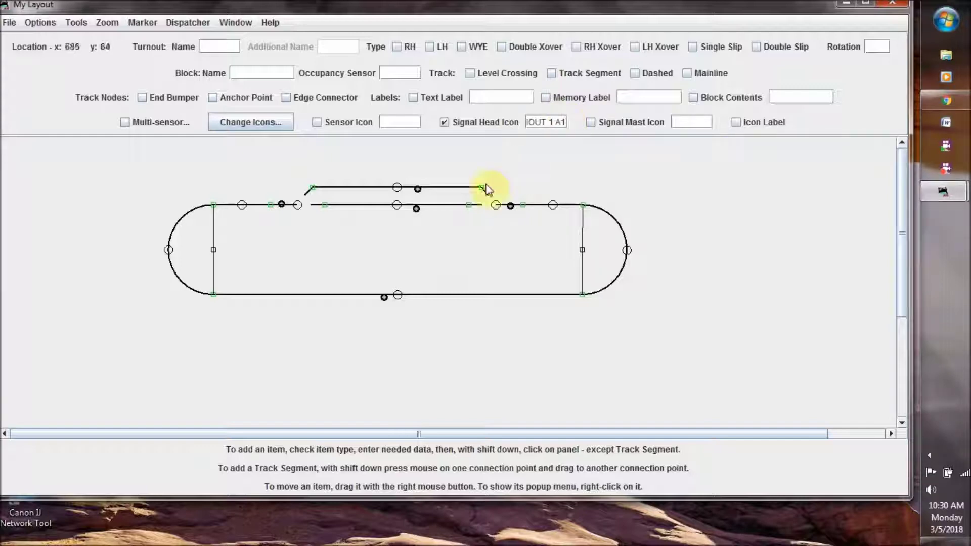
shift+click(287, 214)
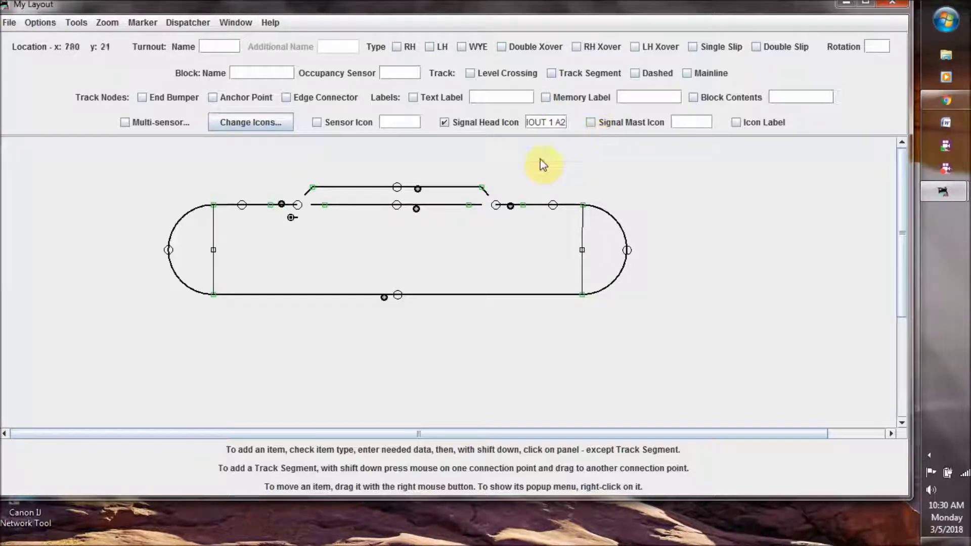
shift+click(273, 220)
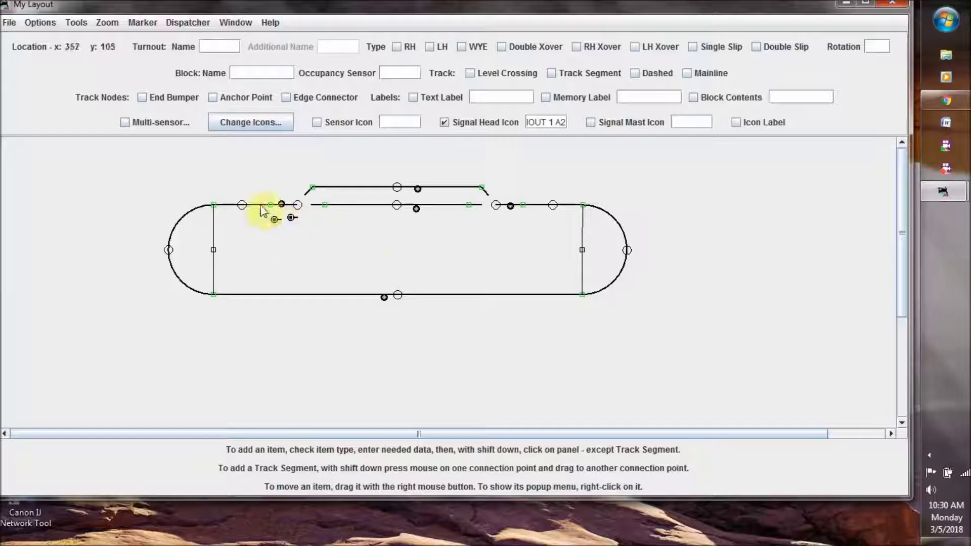
Place the TURNOUT 1 B icon at the start of the main track and the TURNOUT 1 C icon at the start of the siding
double_click(556, 121)
text(B)
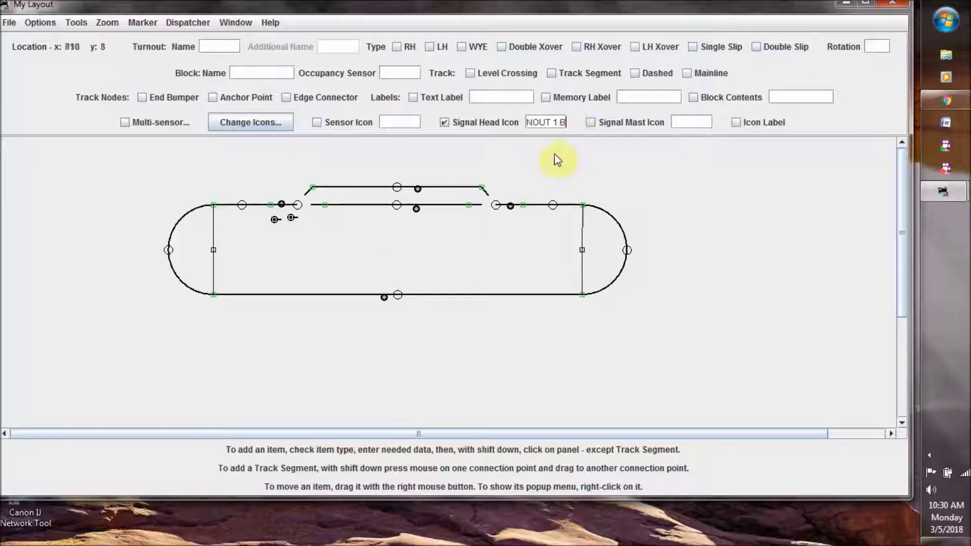
shift+click(325, 203)
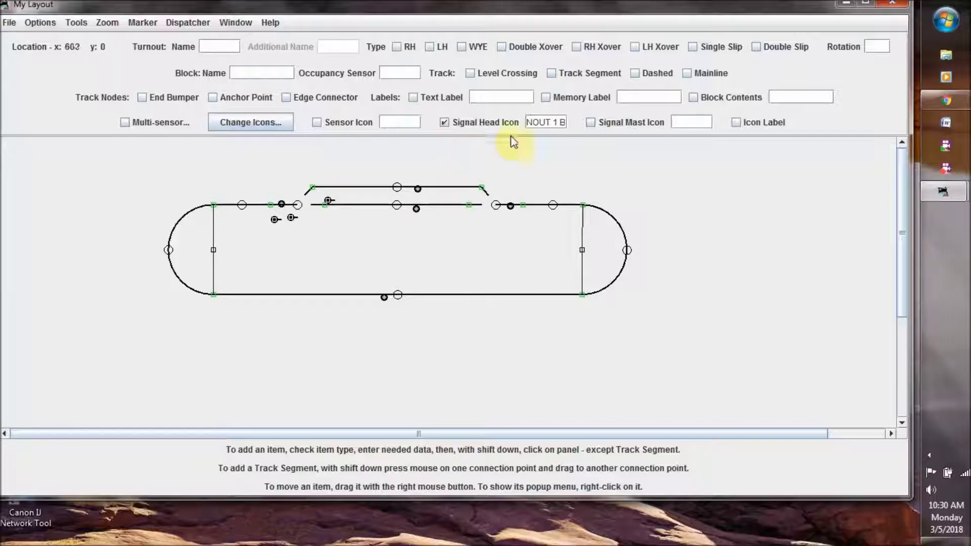
click(563, 121)
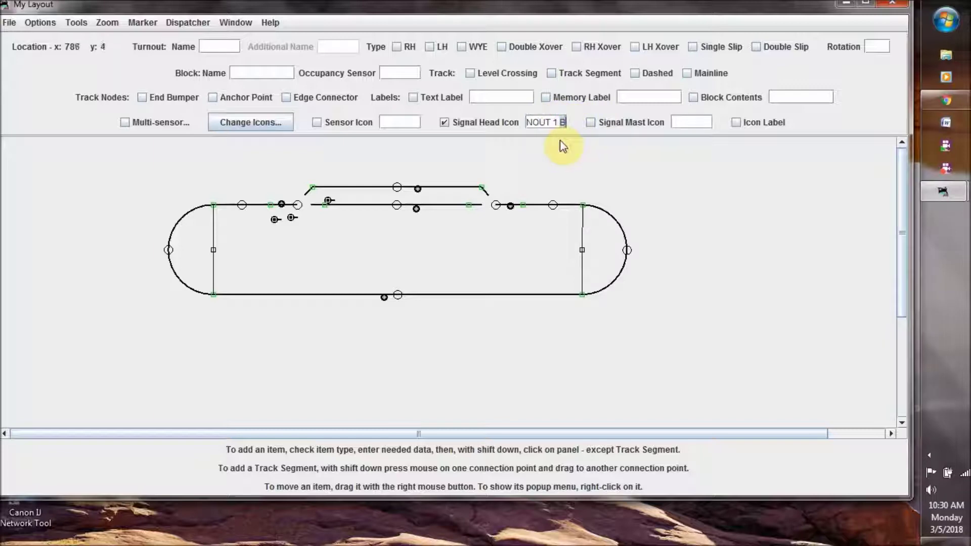
shift+click(328, 182)
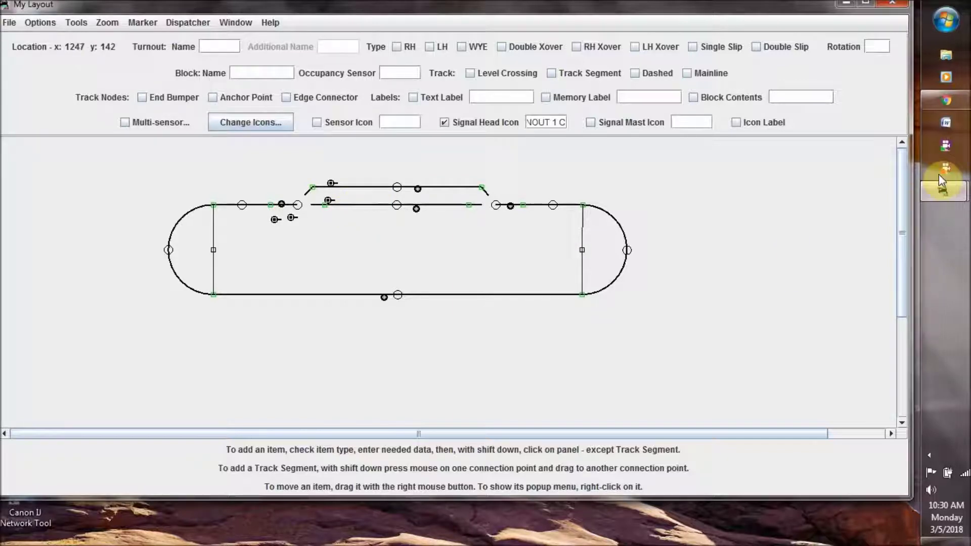
Bring up the Signal Heads table and change the state of TURNOUT 1 A1 to Red
mouse_move(944, 191)
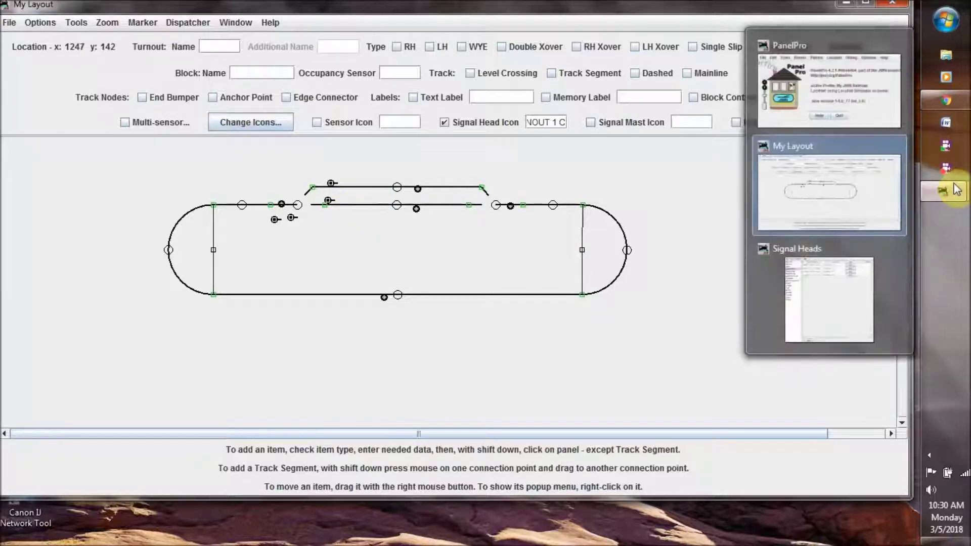
click(878, 245)
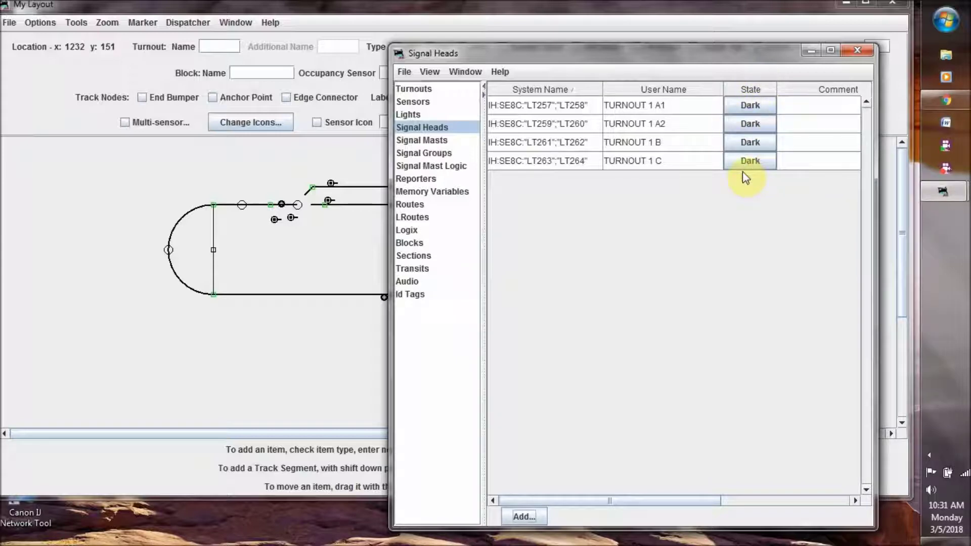
click(751, 107)
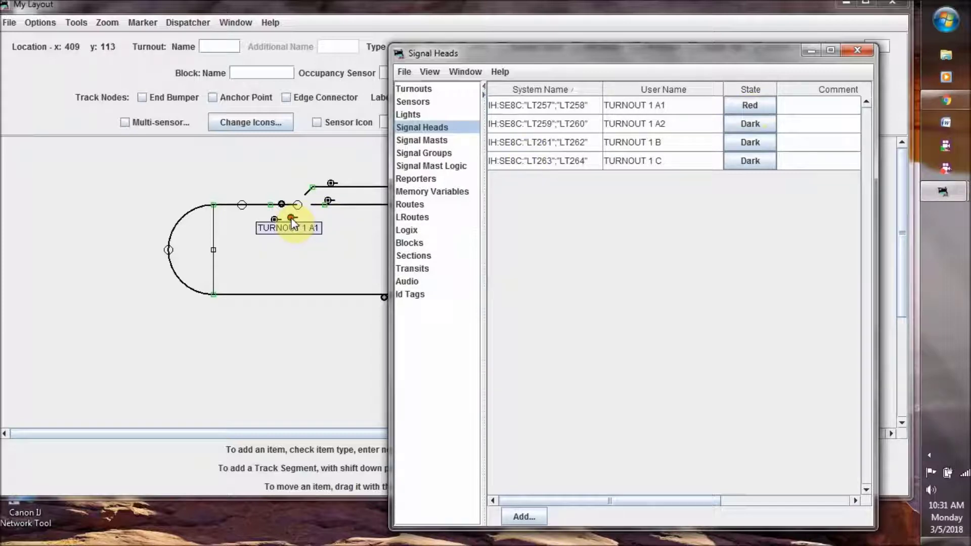
Toggle the left-hand turnout's sensor on the layout, and cycle signal head B to green, C to yellow and A2 to red
click(282, 207)
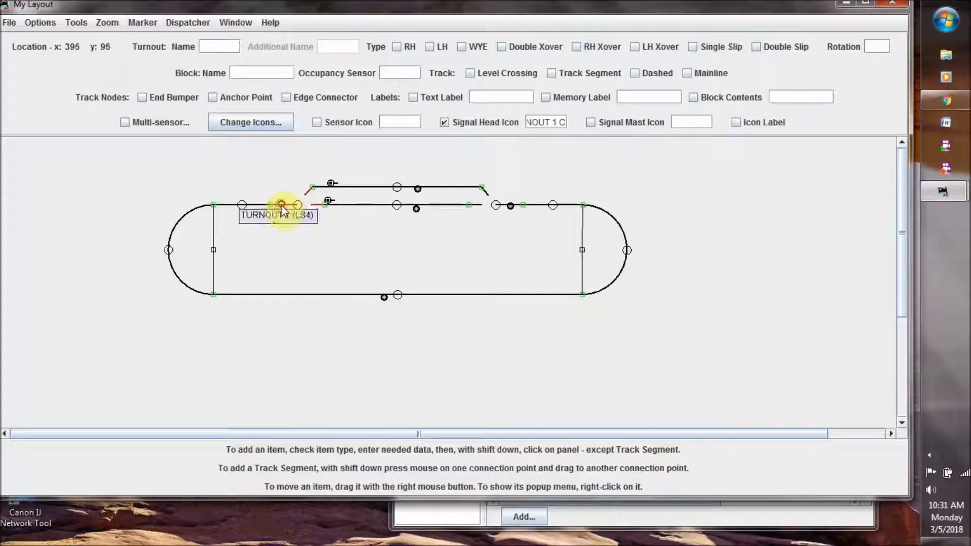
click(328, 201)
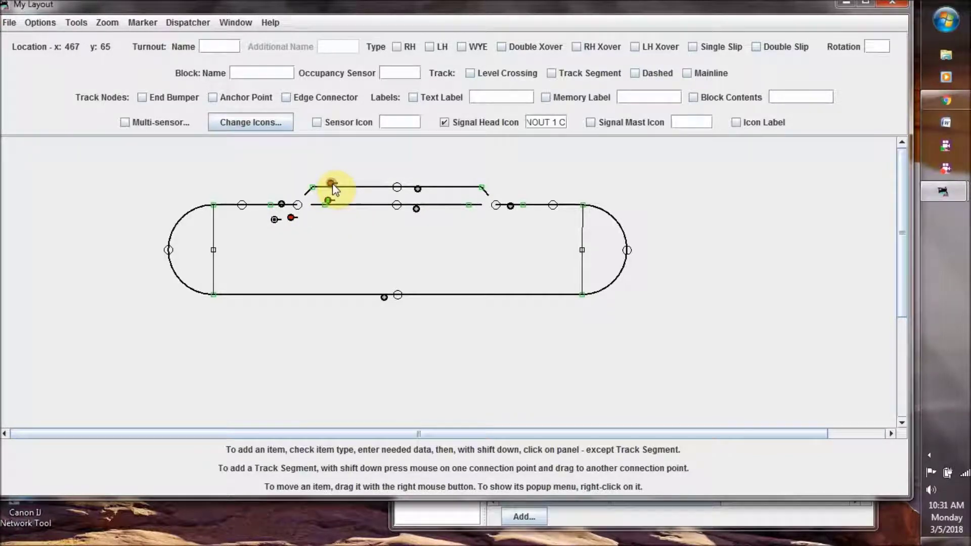
shift+click(276, 221)
Check the four head states in the Signal Heads table and return to the My Layout panel
click(846, 2)
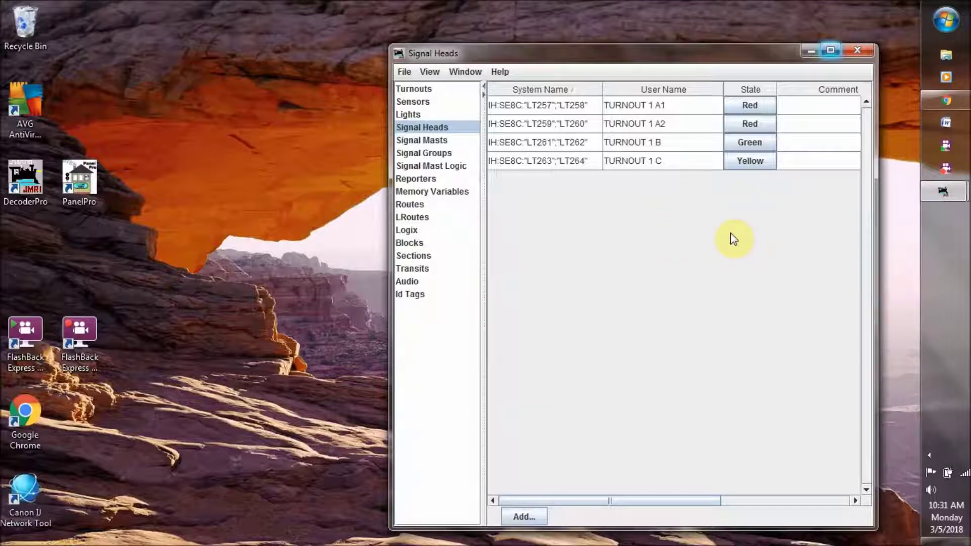
mouse_move(959, 196)
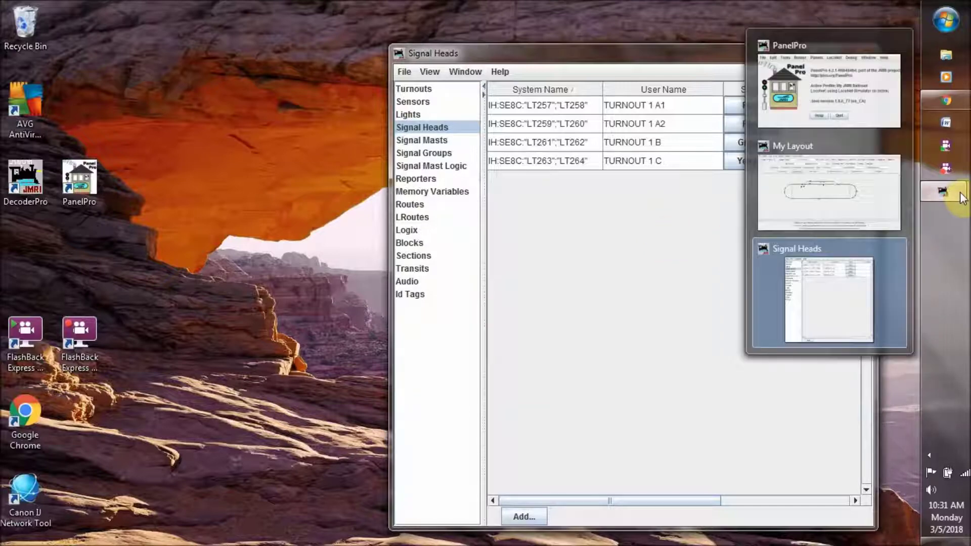
click(873, 208)
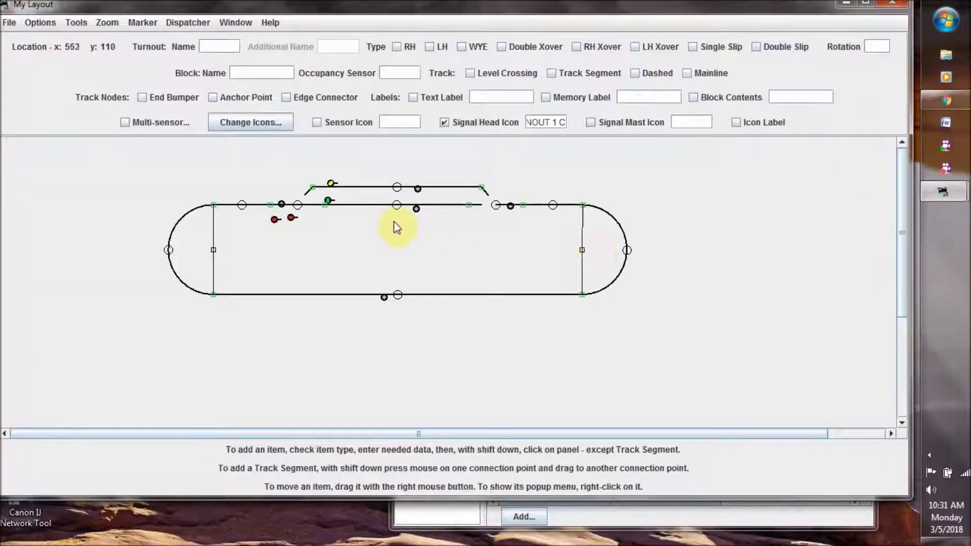
Rotate the TURNOUT 1 A1 signal head icon orthogonally twice so its mast points the opposite way
right_click(290, 219)
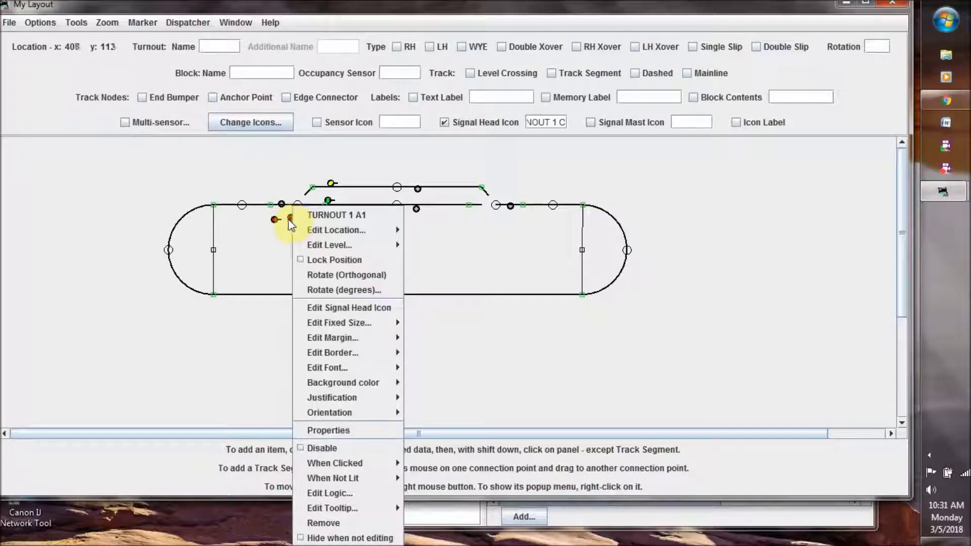
click(375, 276)
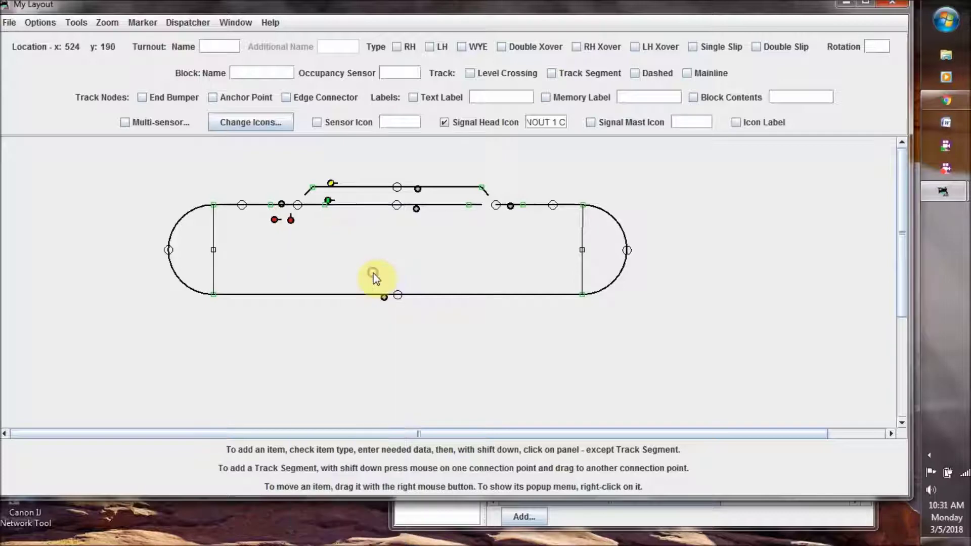
right_click(292, 219)
click(332, 275)
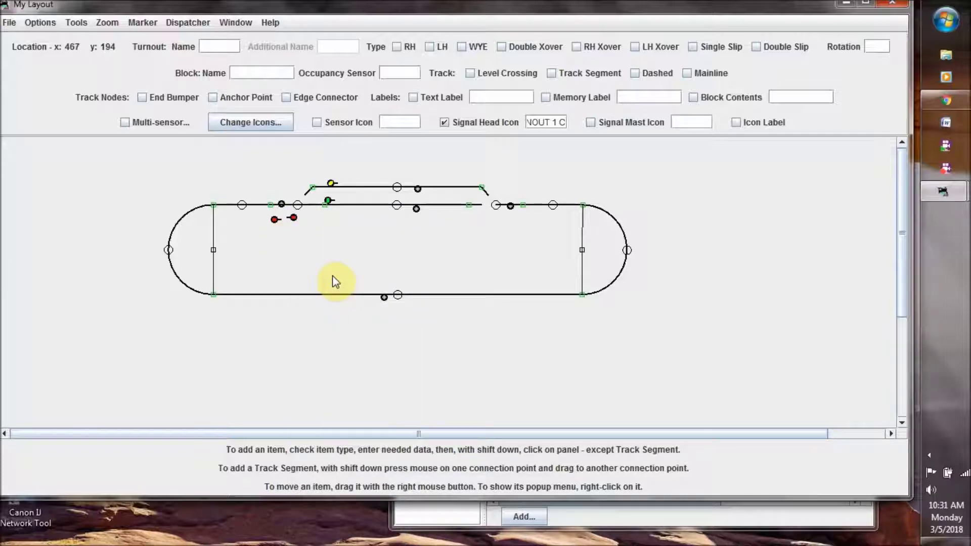
Rotate the TURNOUT 1 A2 signal head icon by 180 degrees
right_click(273, 218)
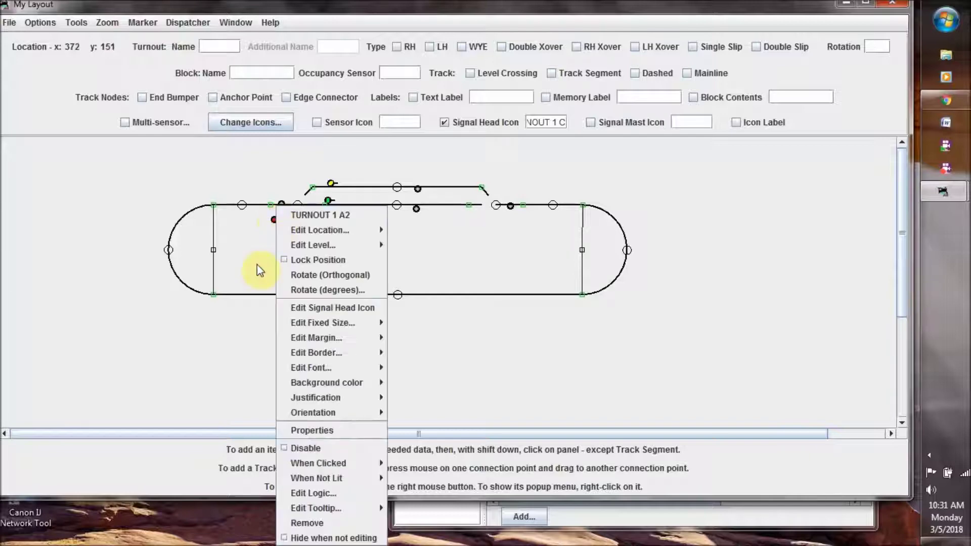
click(310, 292)
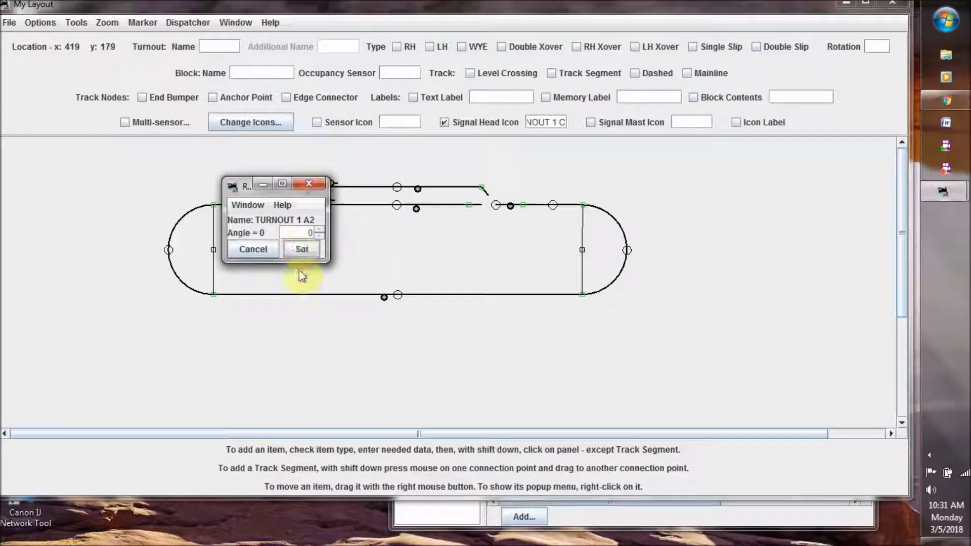
text(18)
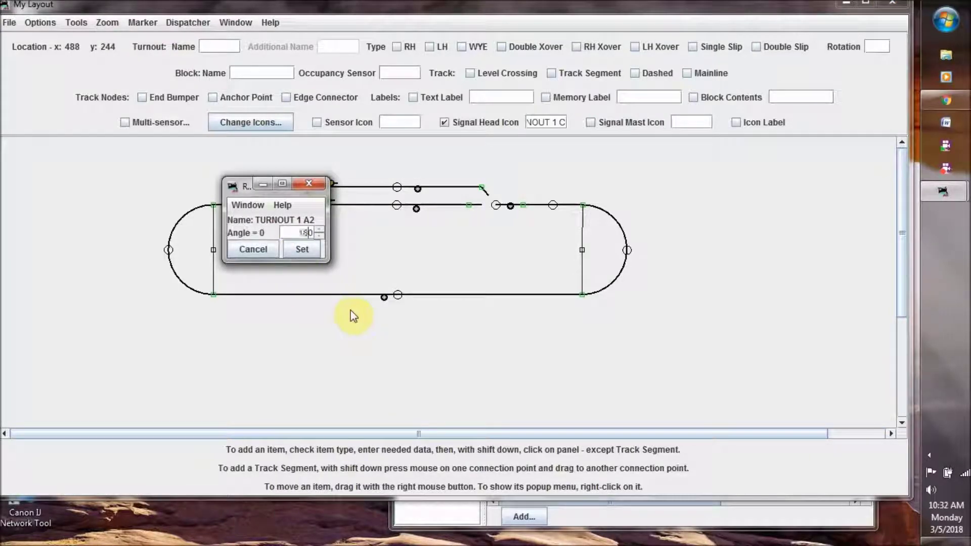
click(303, 249)
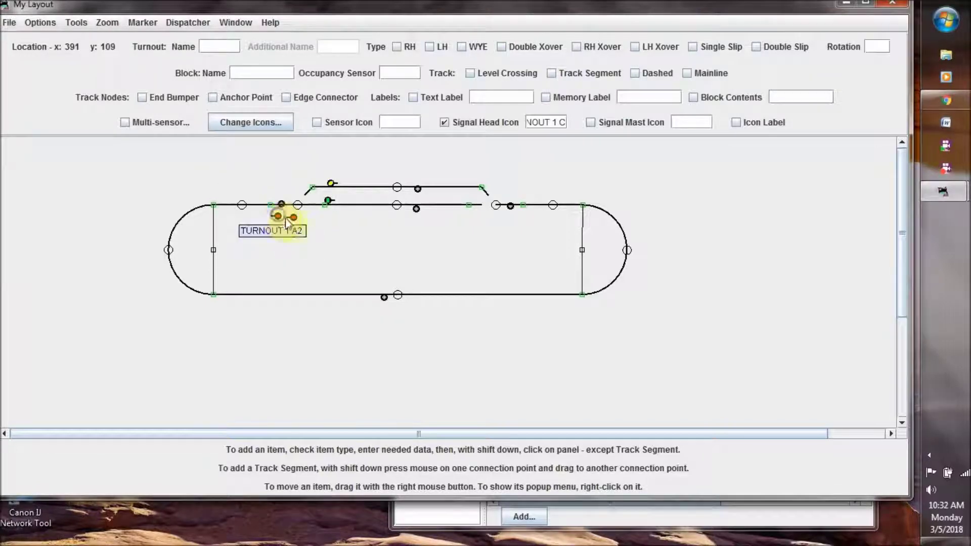
Align the A1 icon beside A2 and stack the B and C icons, and throw the left-hand turnout over and back
drag(293, 221, 290, 221)
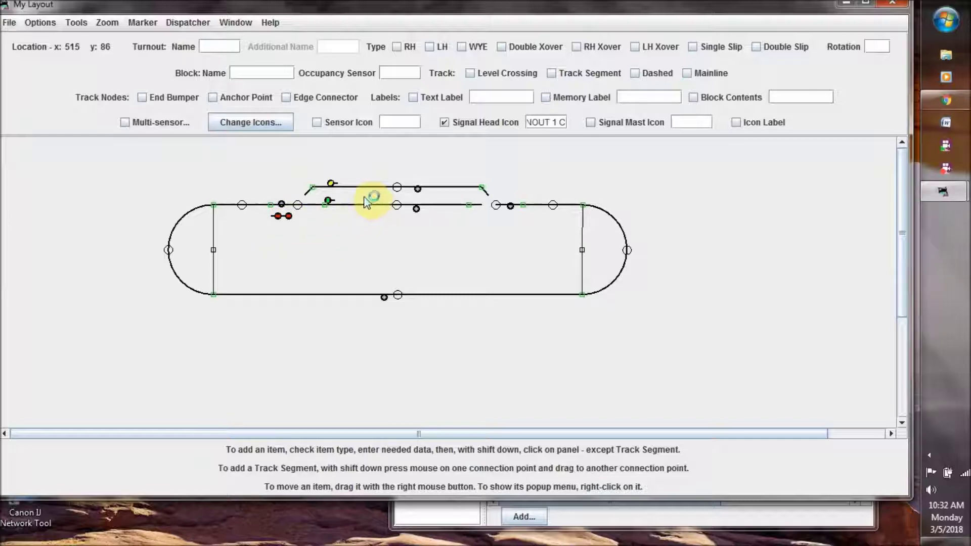
drag(338, 189, 329, 197)
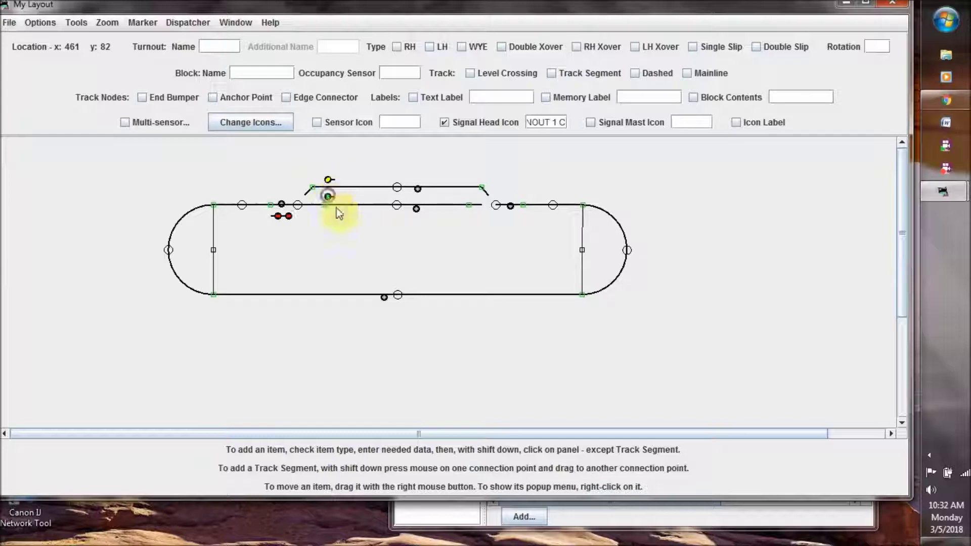
click(299, 205)
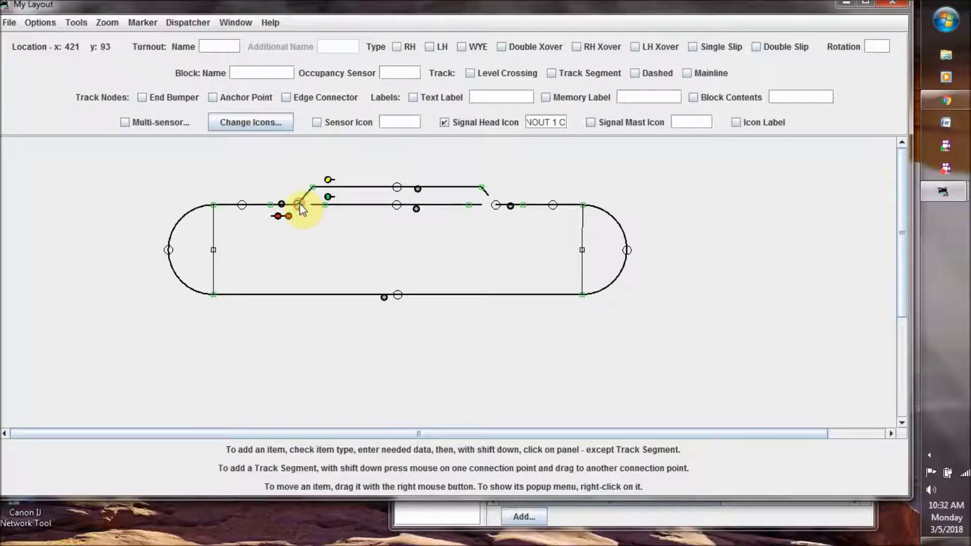
click(300, 204)
Bring up the signal head assignment for the right-hand turnout LT2 and move its dialog clear of the track plan
right_click(495, 205)
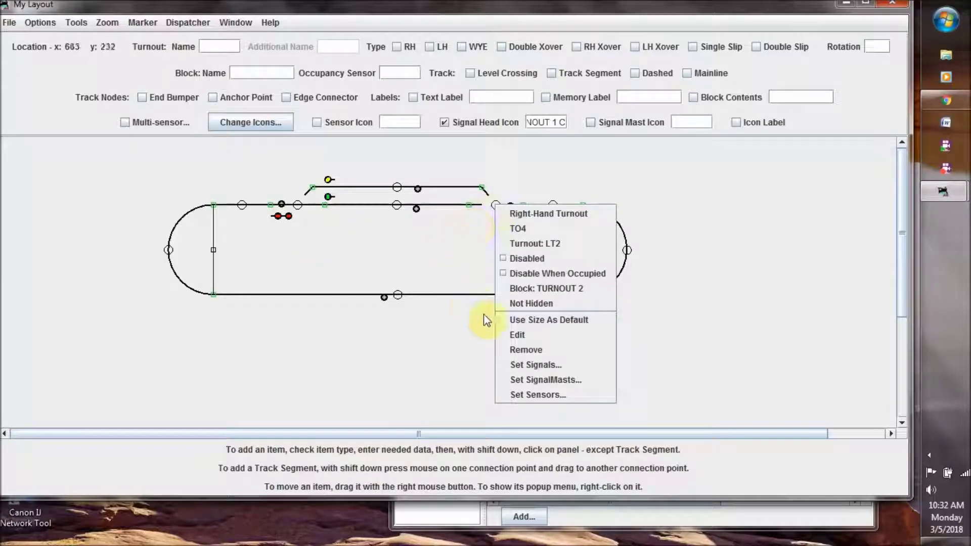
click(545, 364)
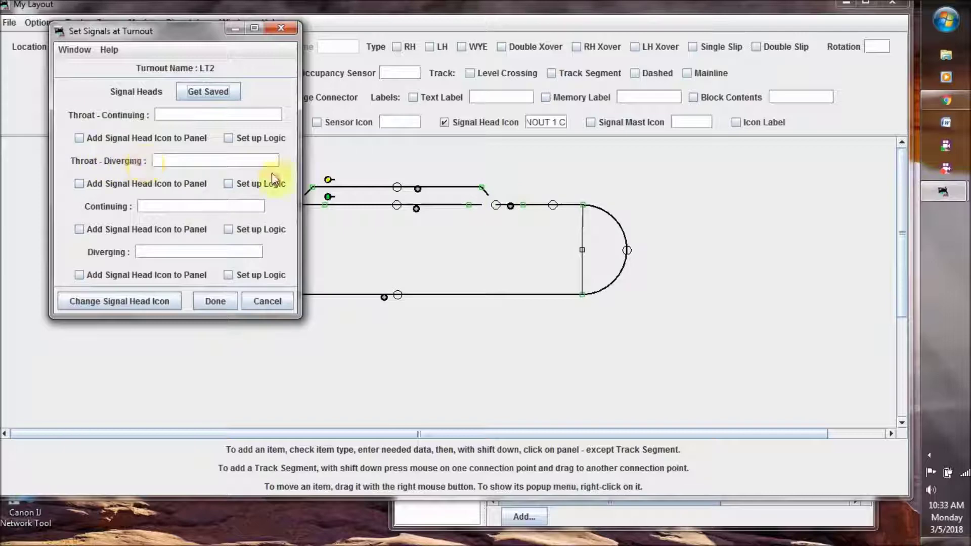
shift+click(508, 203)
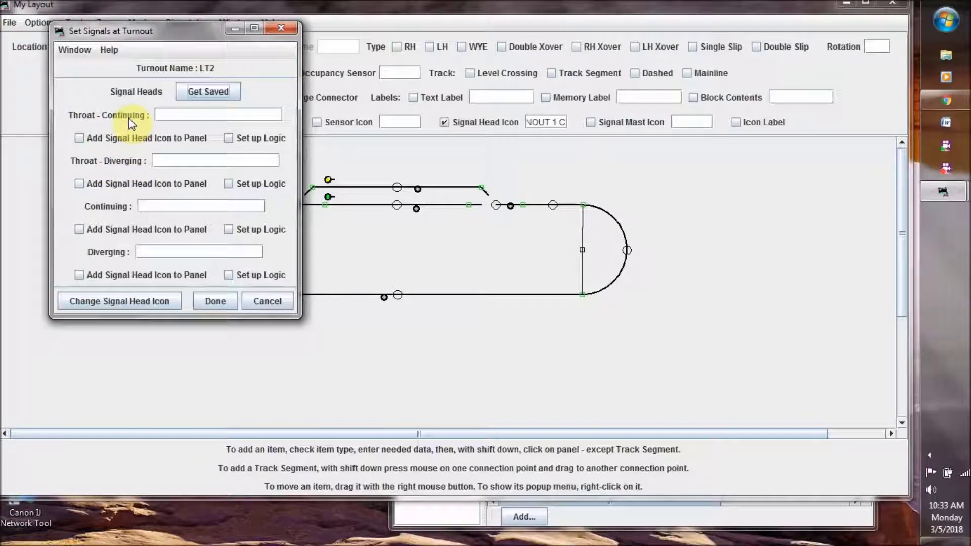
drag(183, 35, 149, 147)
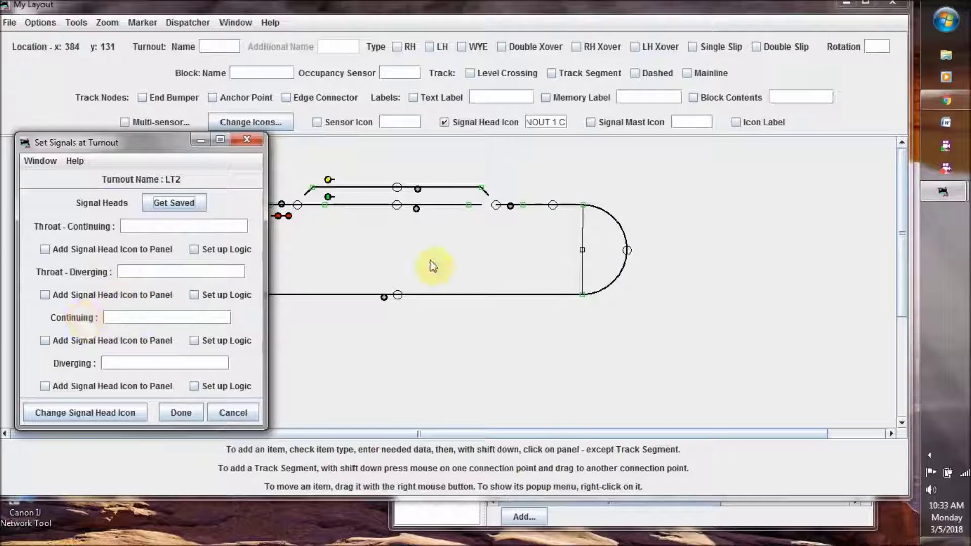
click(474, 202)
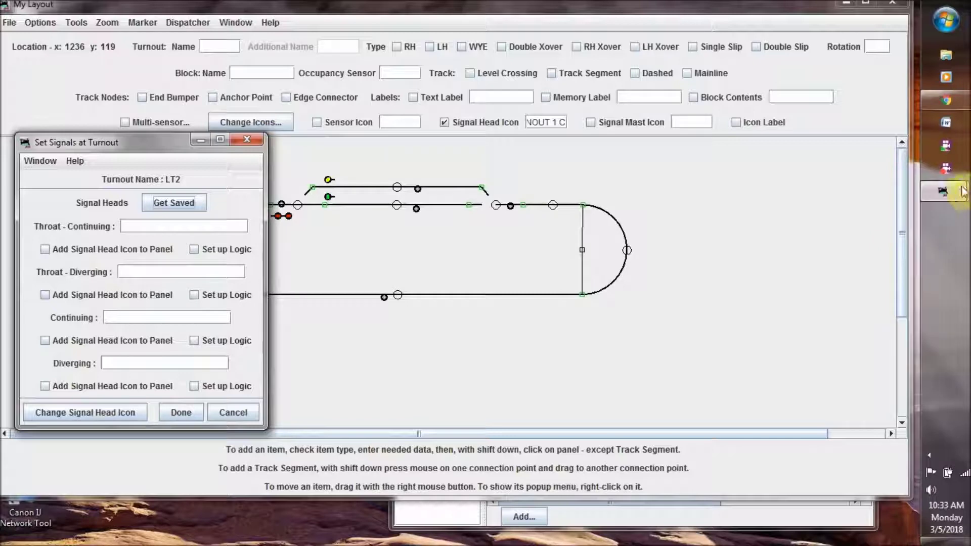
Start a new Virtual signal head from the Signal Heads table and give it the system name IHLT2U
mouse_move(959, 192)
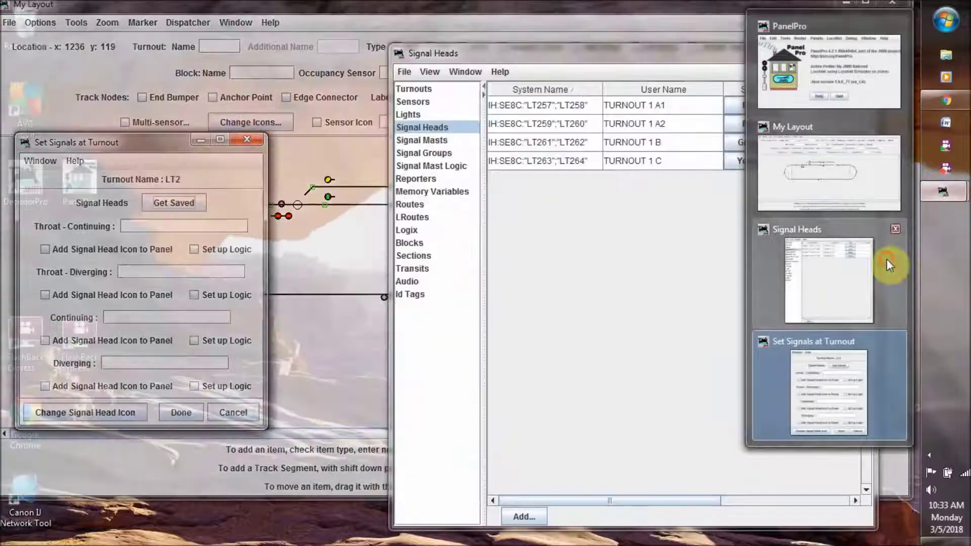
click(886, 259)
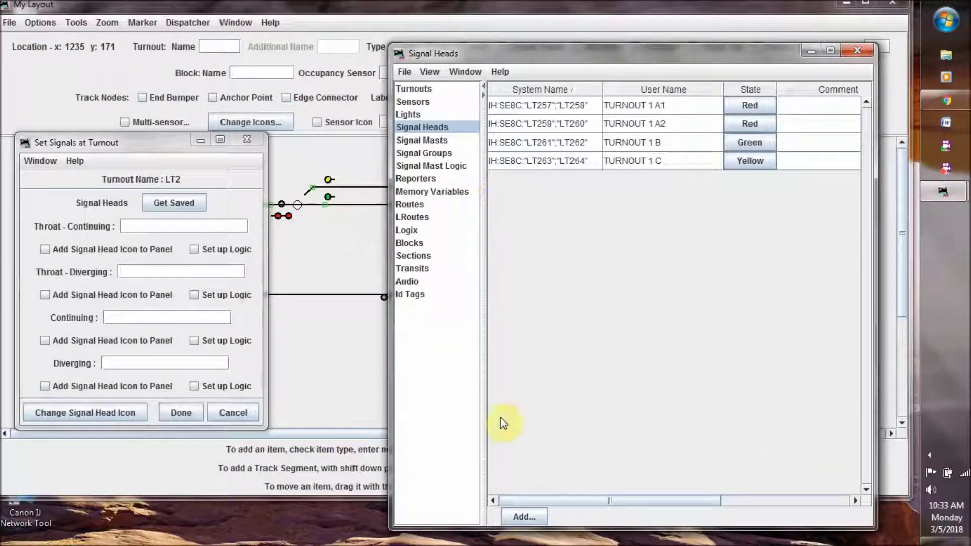
click(523, 516)
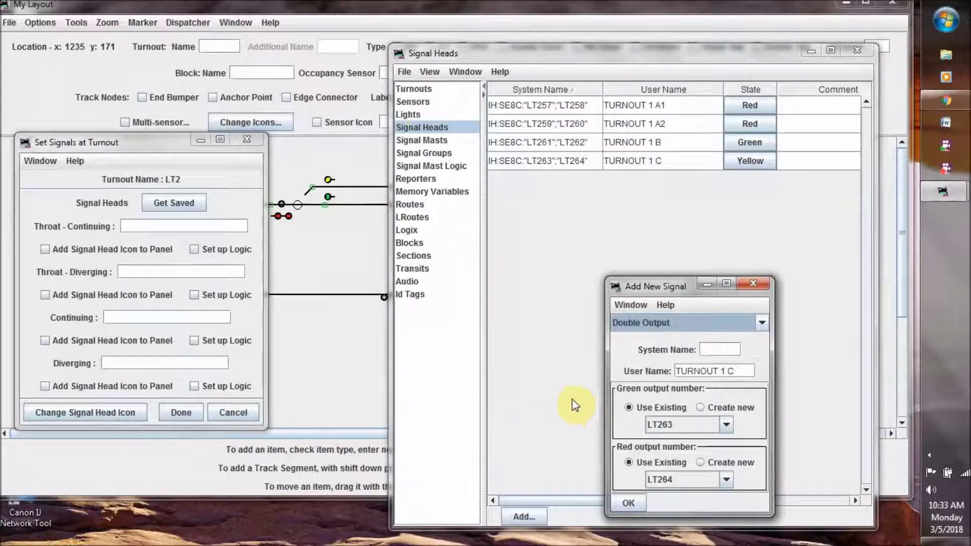
click(761, 323)
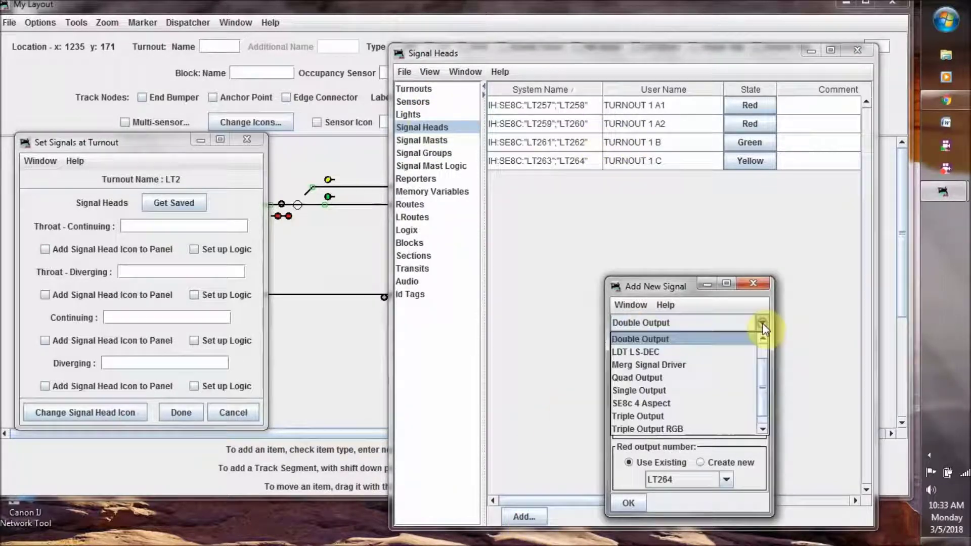
scroll(763, 396, down, 1)
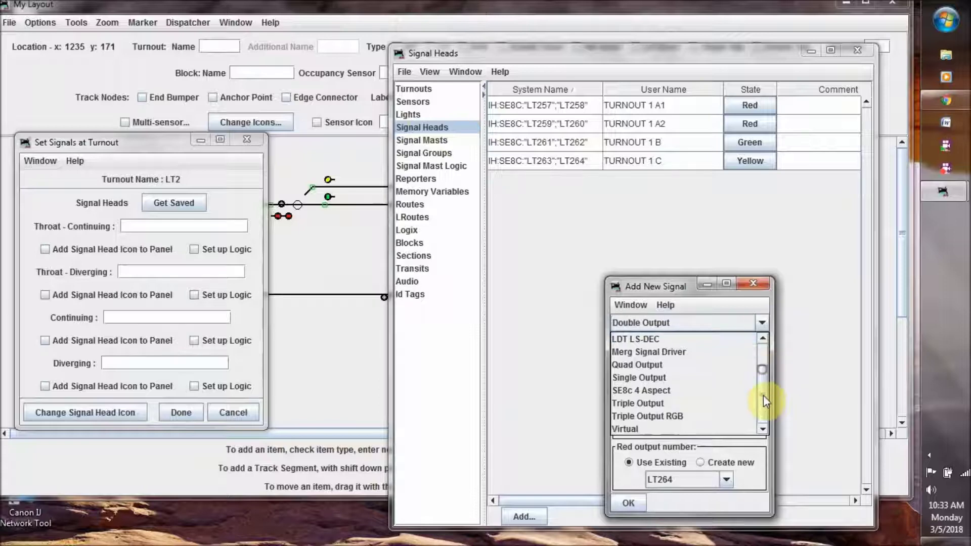
click(704, 426)
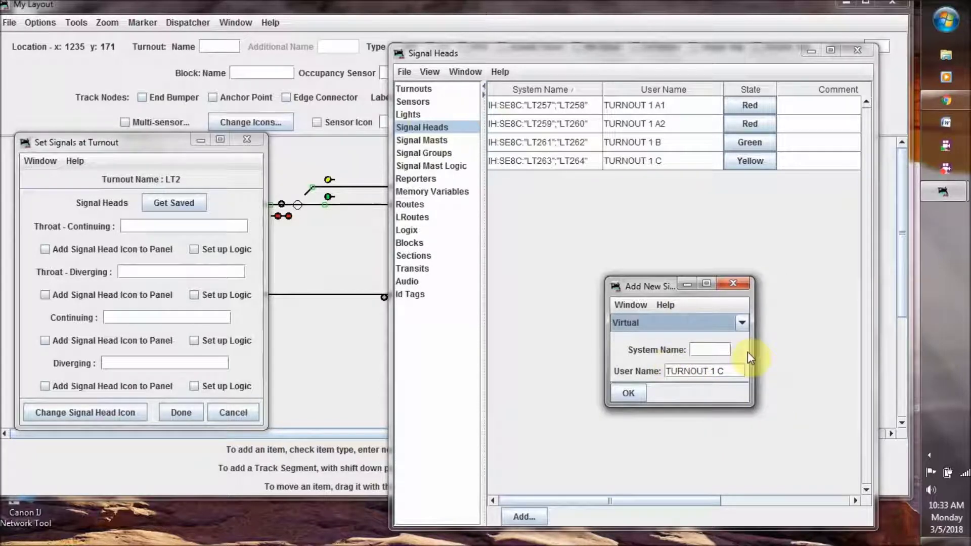
click(720, 349)
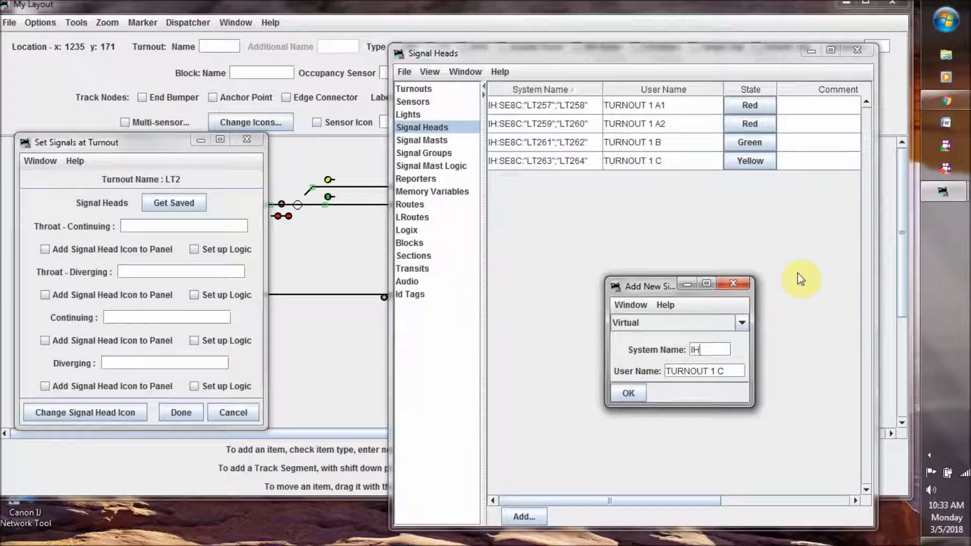
text(T2)
text(U)
Set the new Virtual head's user name to TURNOUT 2 UPPER and create it
drag(728, 371, 652, 371)
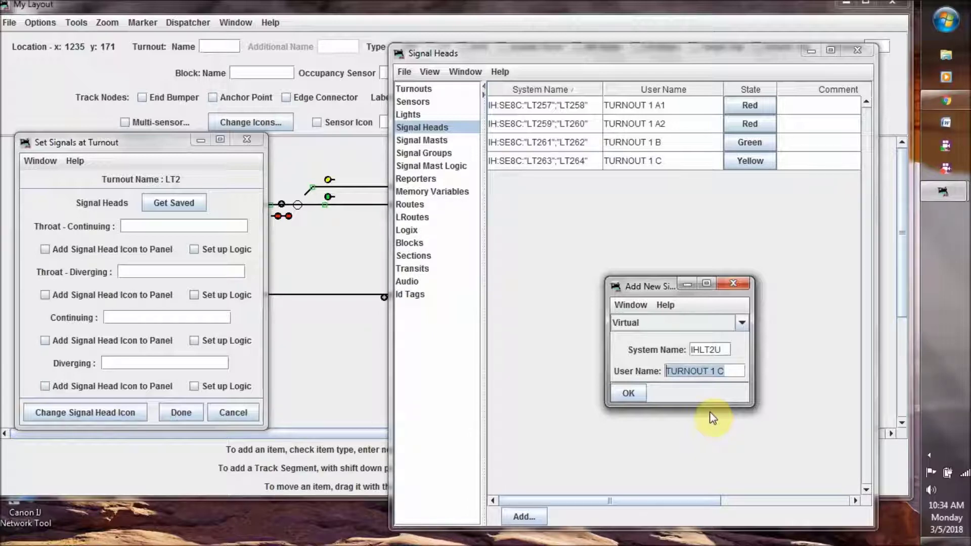
text(TO 2)
key(Return)
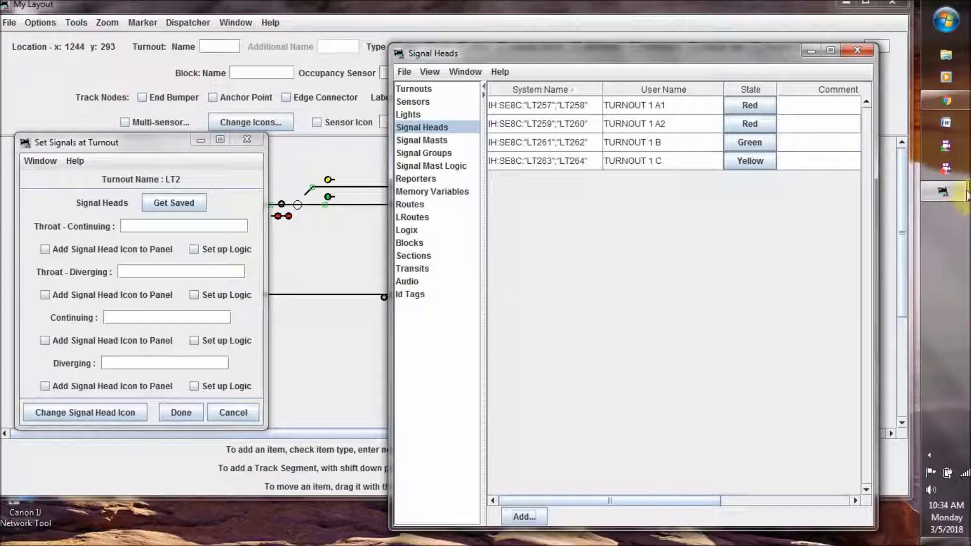
mouse_move(943, 192)
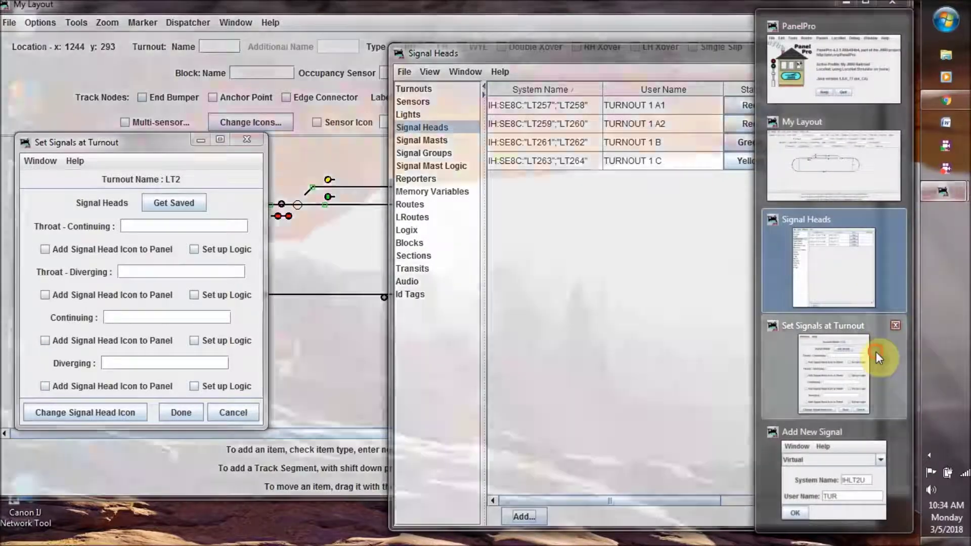
click(875, 351)
mouse_move(954, 192)
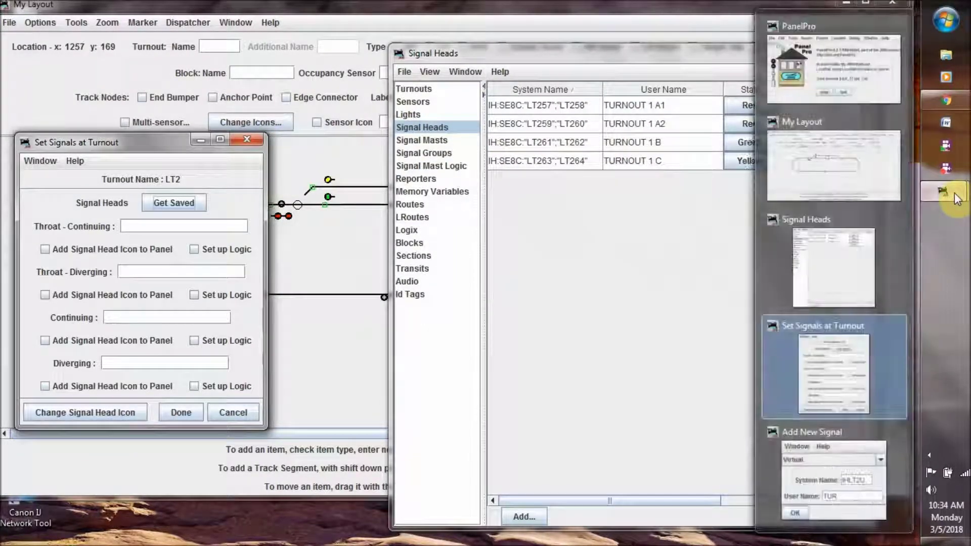
click(843, 483)
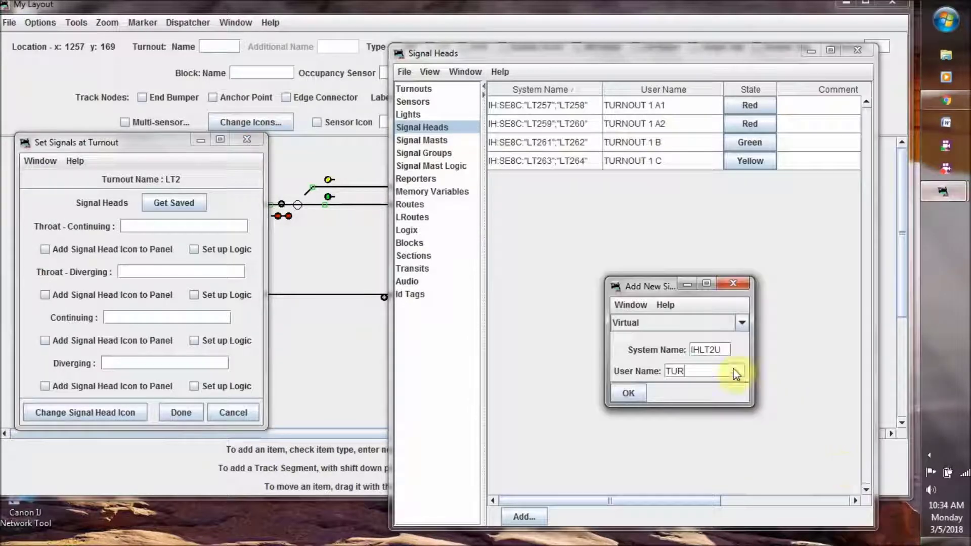
text(TURNOUT)
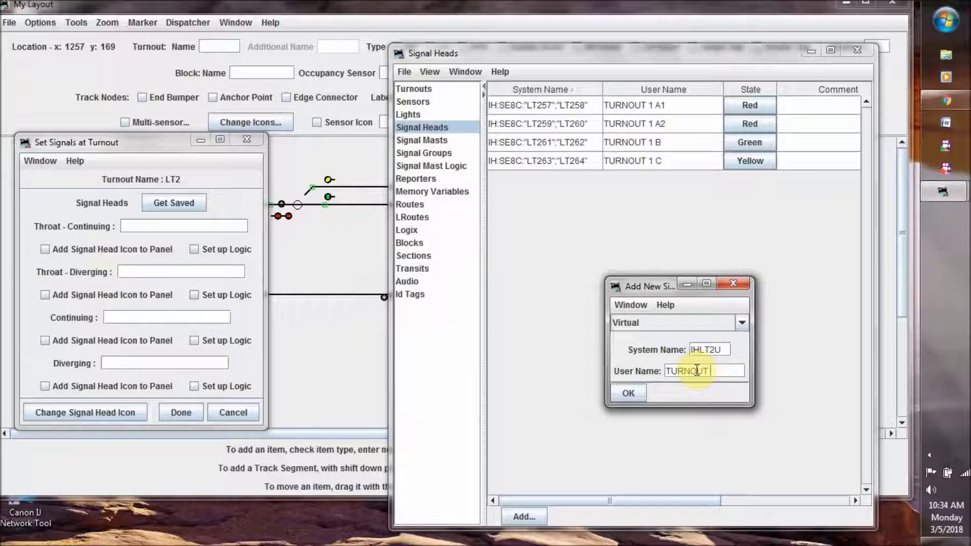
text( 2 UPPER)
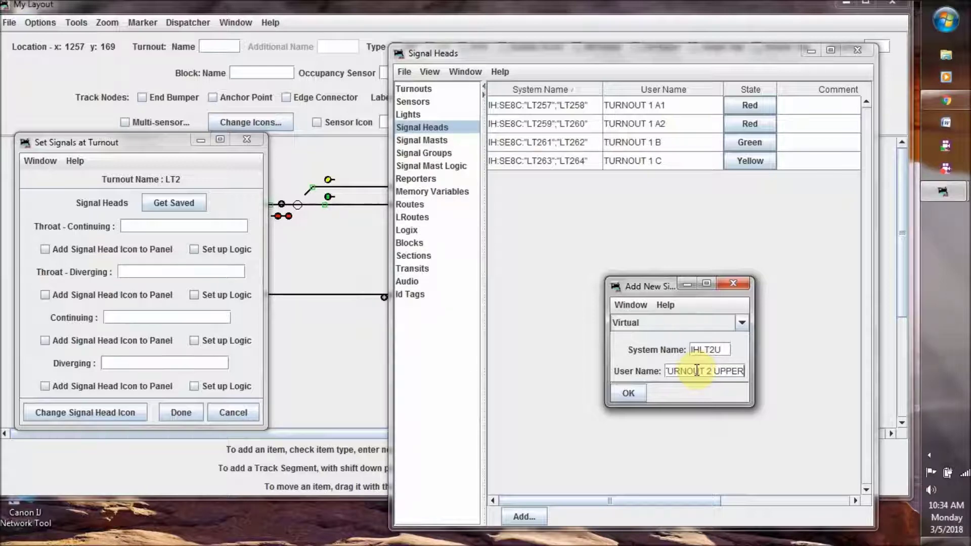
click(632, 394)
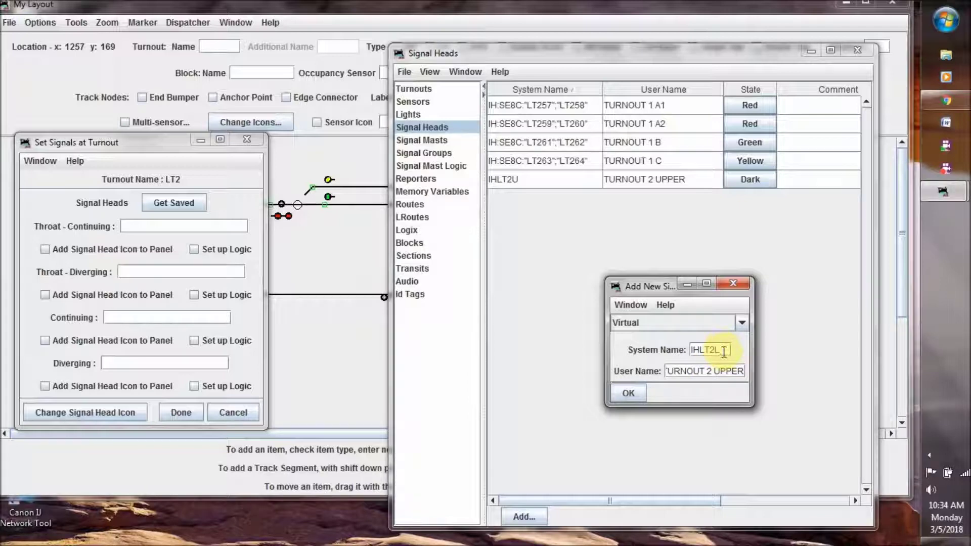
Create a second Virtual signal head with system name IHLT2L and user name TURNOUT 2 LOWER
drag(713, 372, 750, 372)
text(LOWER)
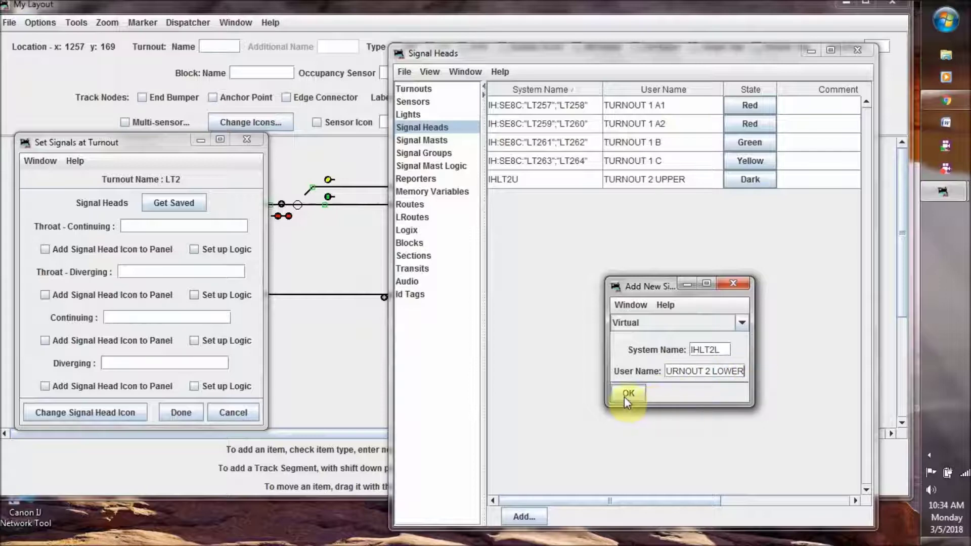
click(627, 394)
Create a third Virtual signal head with system name IHLT2M and user name TURNOUT 2 MAIN
click(720, 351)
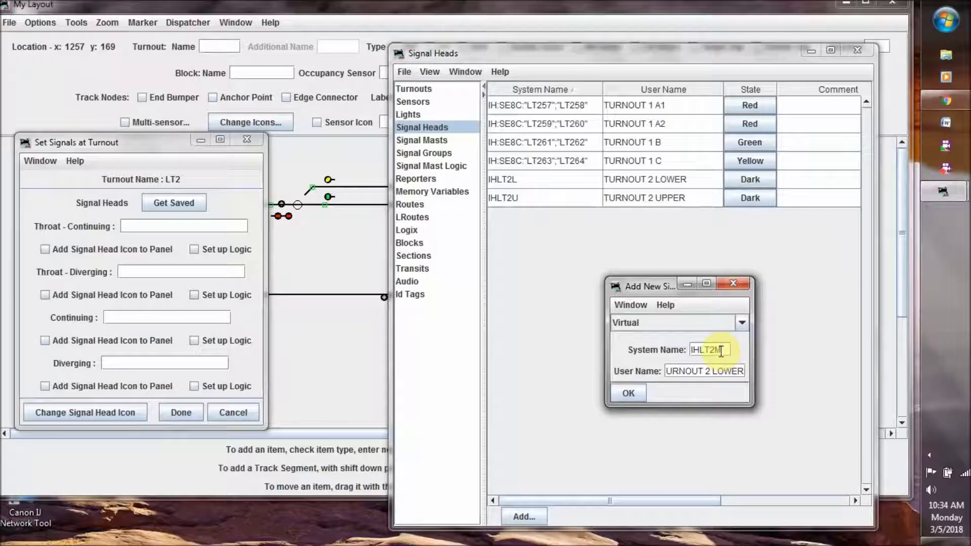
drag(712, 371, 755, 372)
text(MAIN)
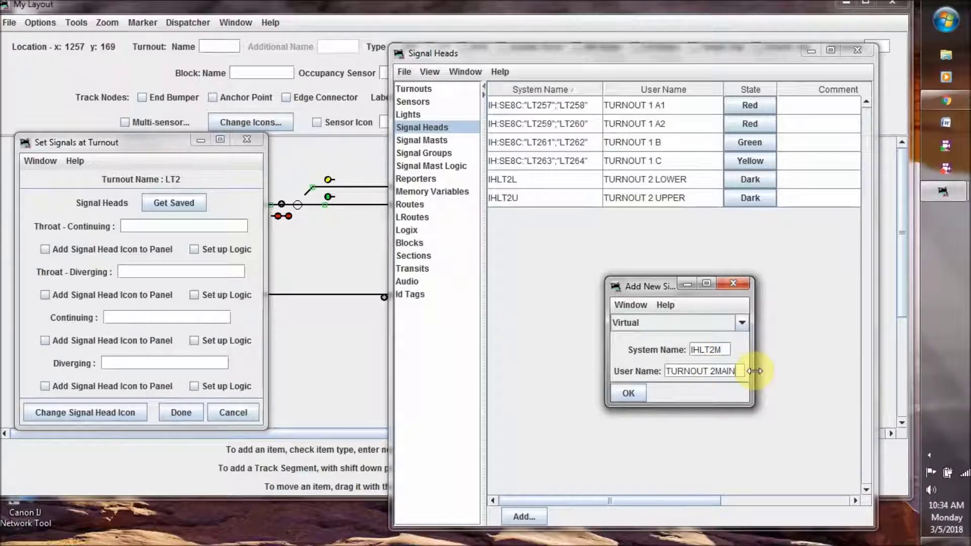
key(BackSpace)
key(BackSpace)
text(MAIN)
click(628, 392)
Create a Virtual signal head with system name IHLT2S and user name TURNOUT 2 SIDING, and close the Add New Signal dialog
click(721, 349)
key(BackSpace)
text(S)
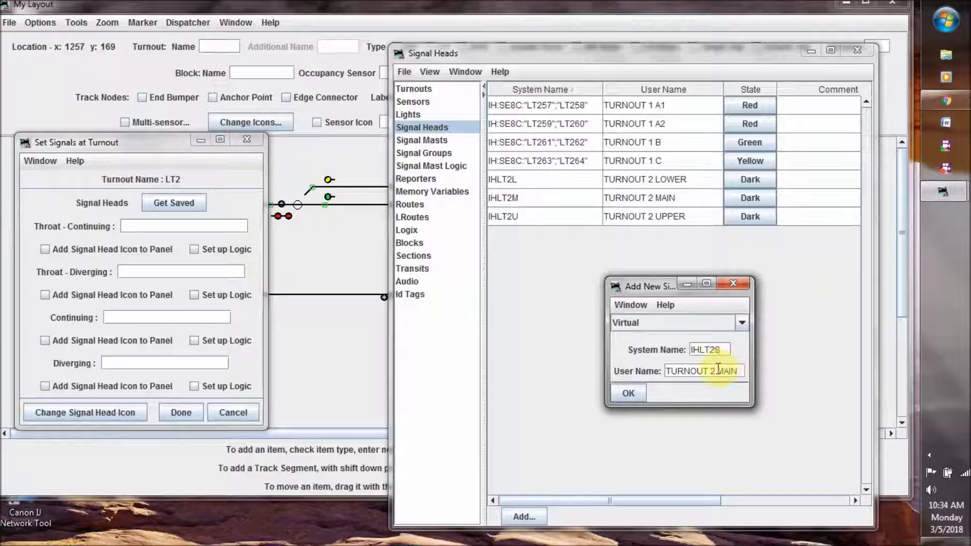
drag(719, 371, 745, 369)
text(SIDING)
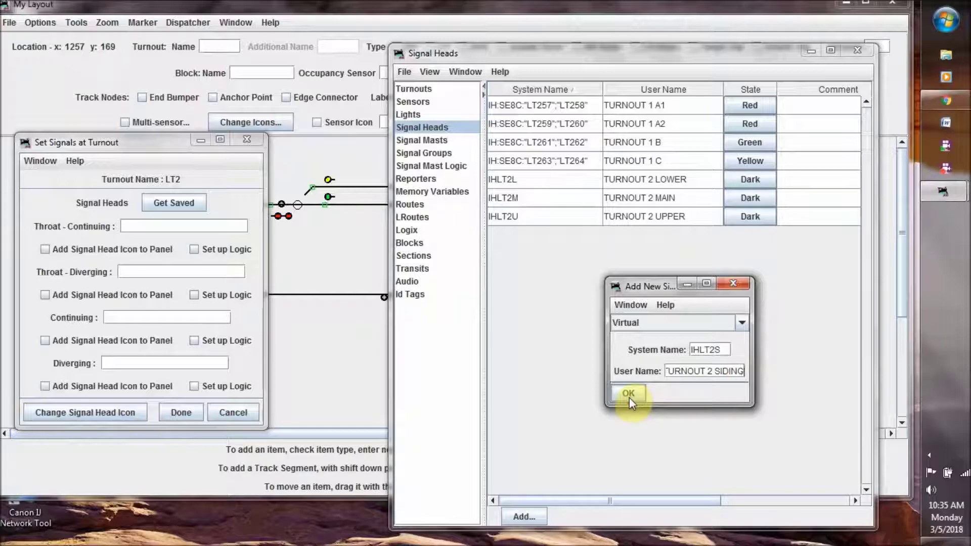
click(629, 397)
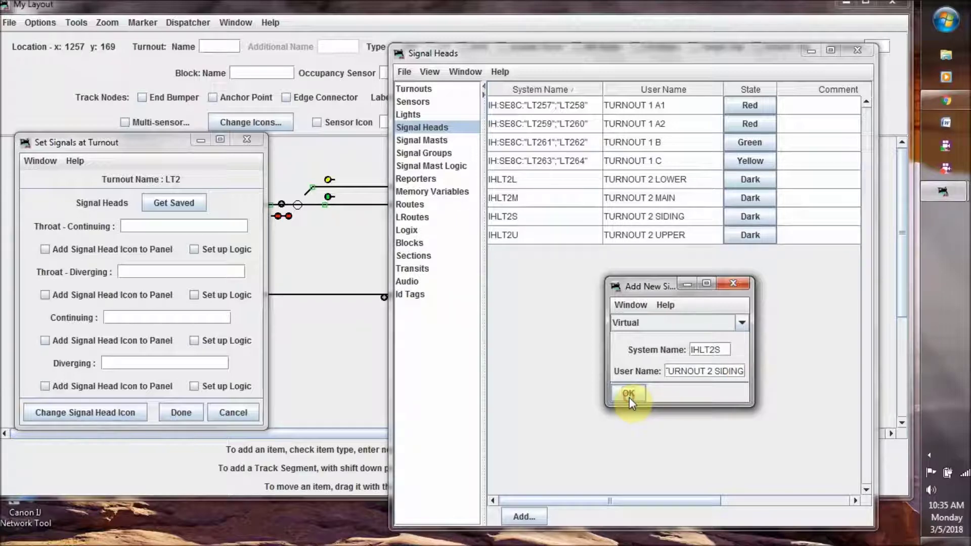
click(733, 284)
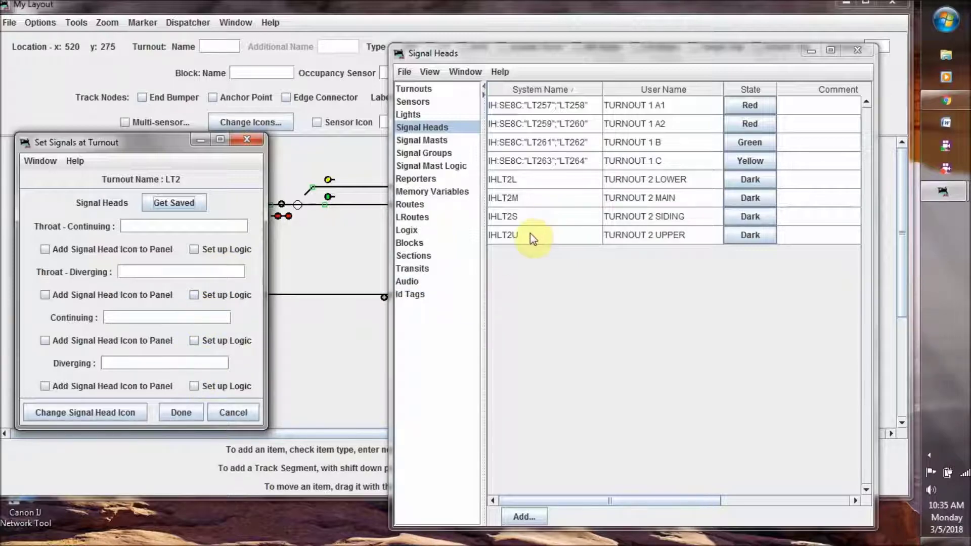
Assign signal head IHLT2U to turnout LT2's Throat - Continuing location and IHLT2L to its Throat - Diverging location
click(228, 223)
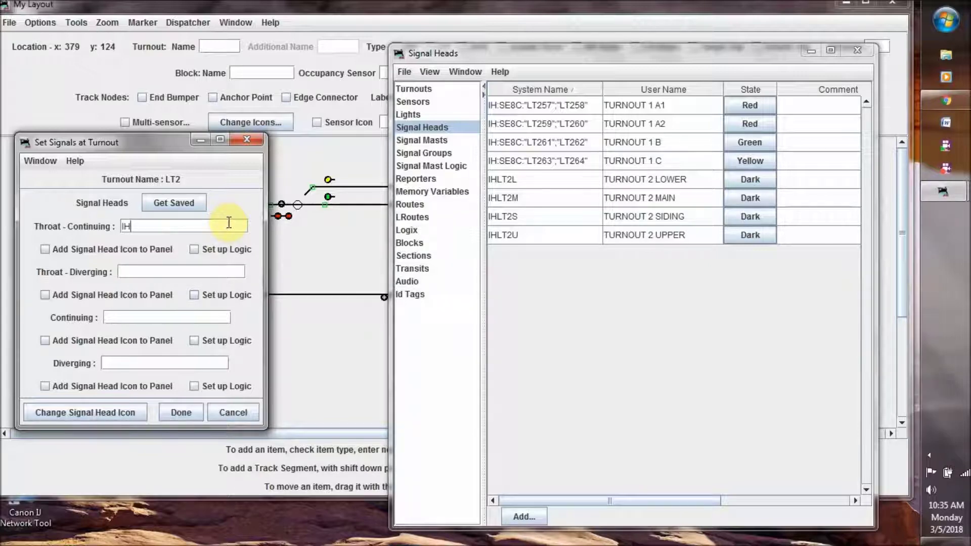
text(IHLT)
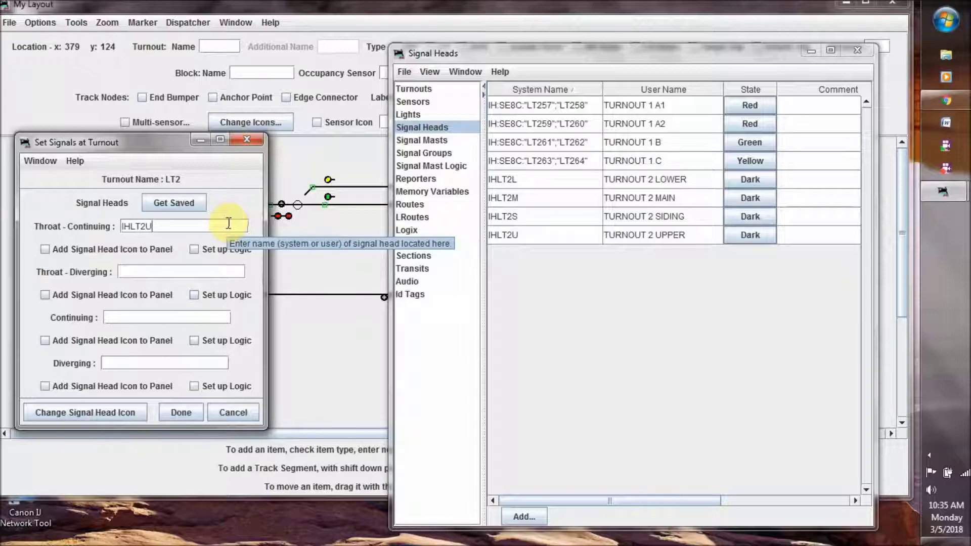
text(2U)
text(IHL)
text(T2L)
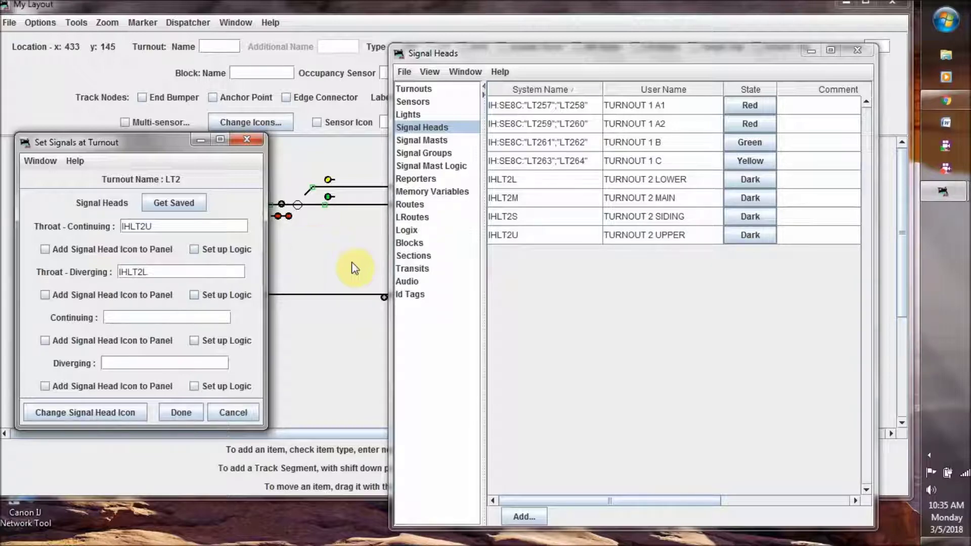
Assign signal head IHLT2M to turnout LT2's Continuing location and IHLT2S to its Diverging location
click(175, 319)
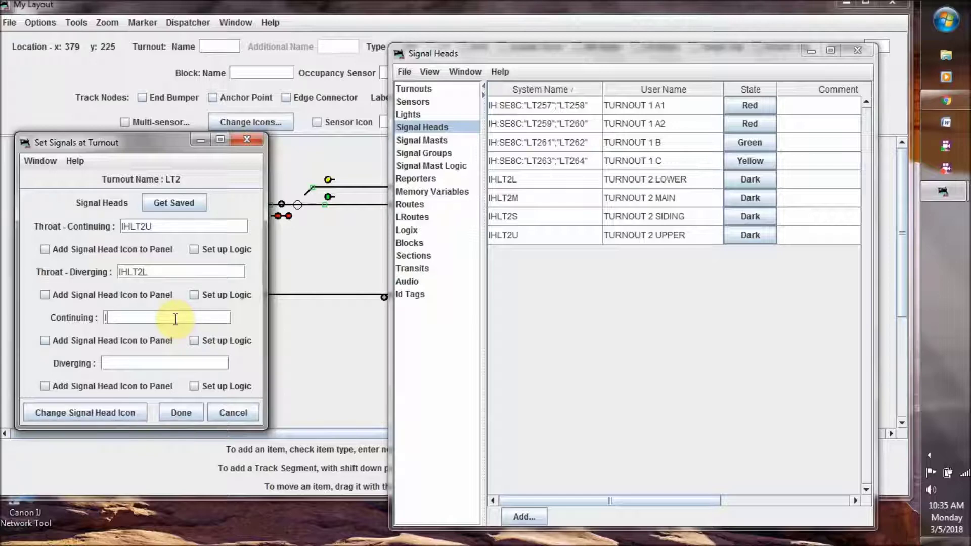
text(IHLTM)
click(126, 318)
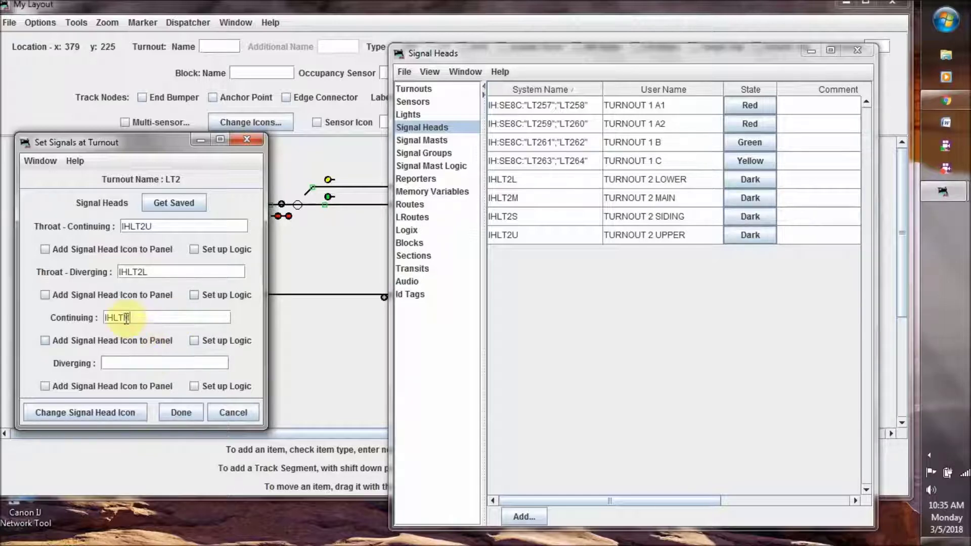
text(2)
click(144, 363)
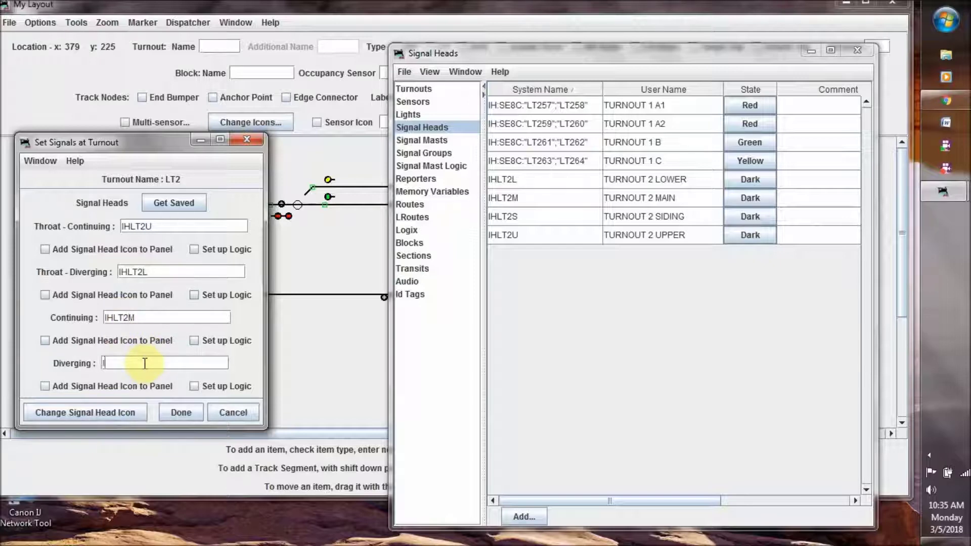
text(IHLT2S)
Add icons for all four LT2 signal heads to the panel, and move the siding head's icon just below the siding track
click(45, 248)
click(45, 295)
click(45, 341)
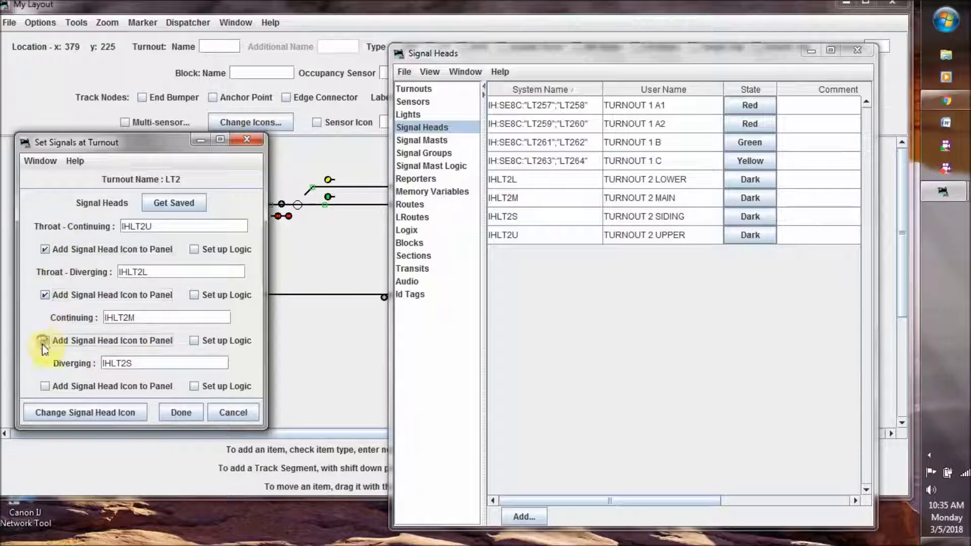
click(45, 386)
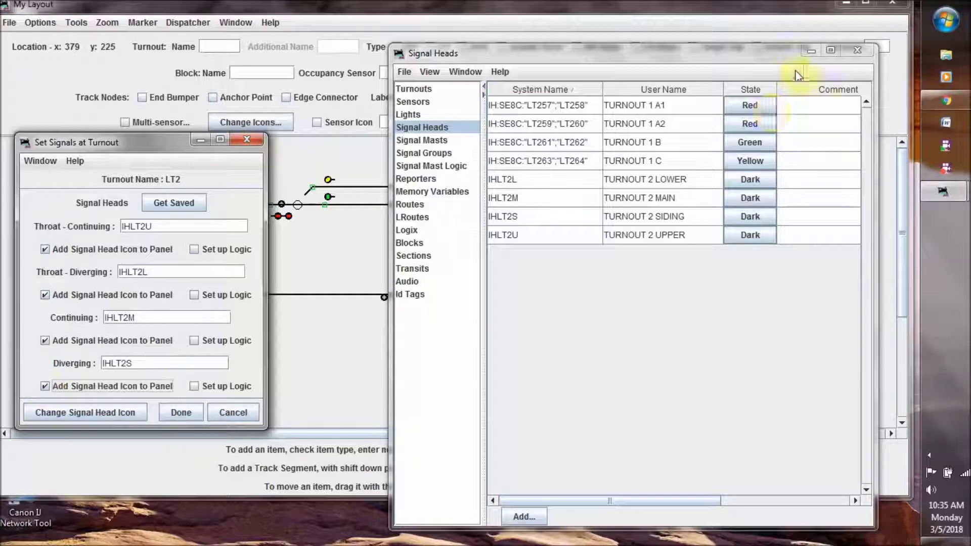
click(811, 51)
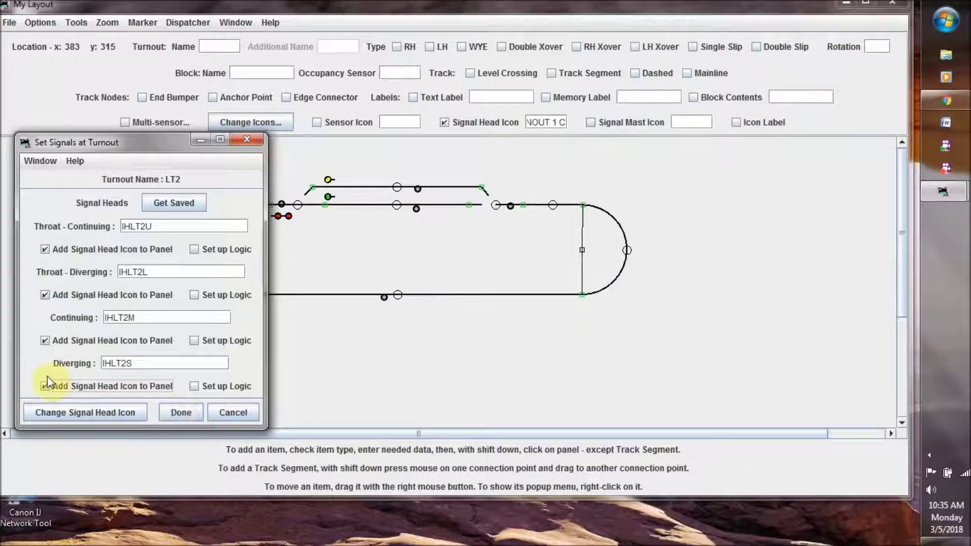
click(172, 411)
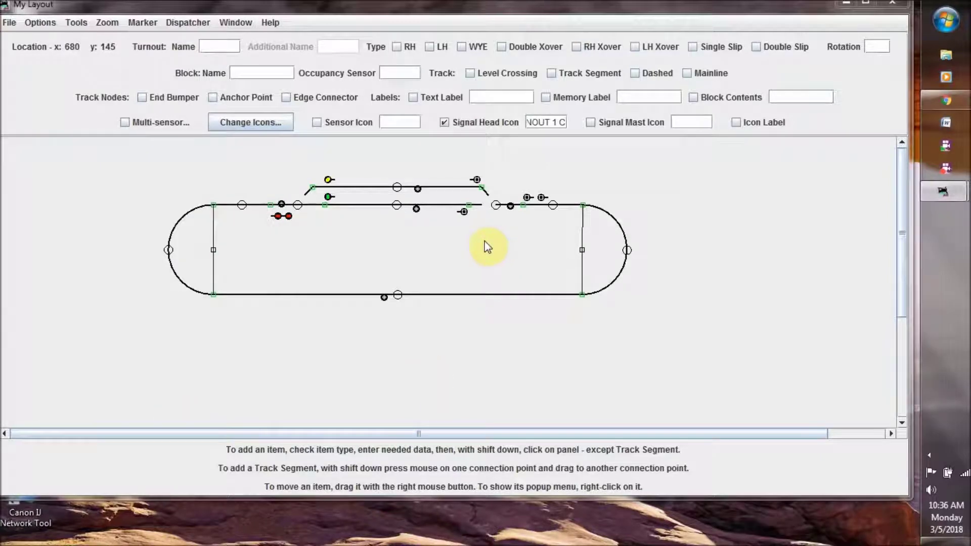
drag(476, 183, 474, 200)
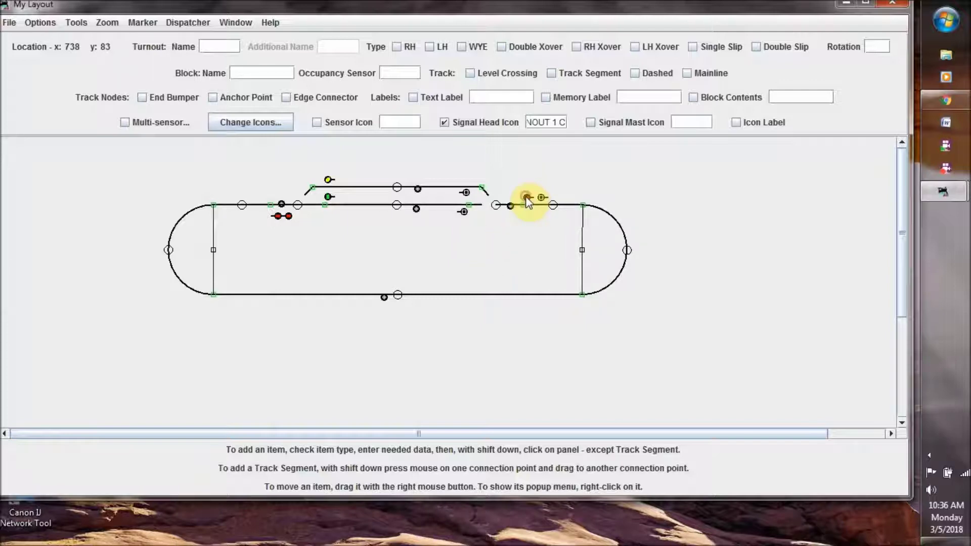
Set turnout 2's four virtual signal heads to red and throw turnout 2 on the panel
click(541, 197)
click(463, 212)
click(467, 193)
click(495, 205)
click(496, 205)
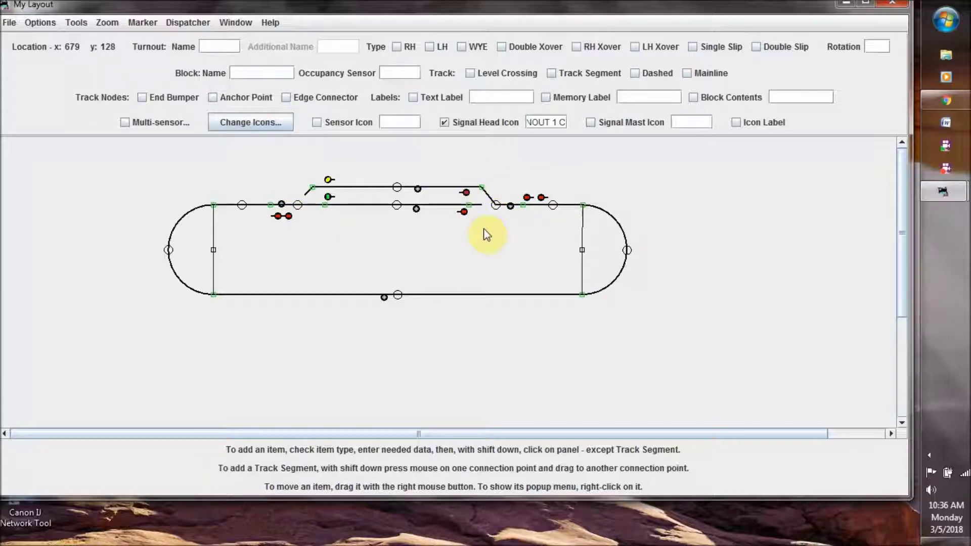
Set TURNOUT 1 A1's signal logic to Main Leg of Turnout, red when LT1 is thrown, and test it by operating turnout 1 both ways
right_click(288, 216)
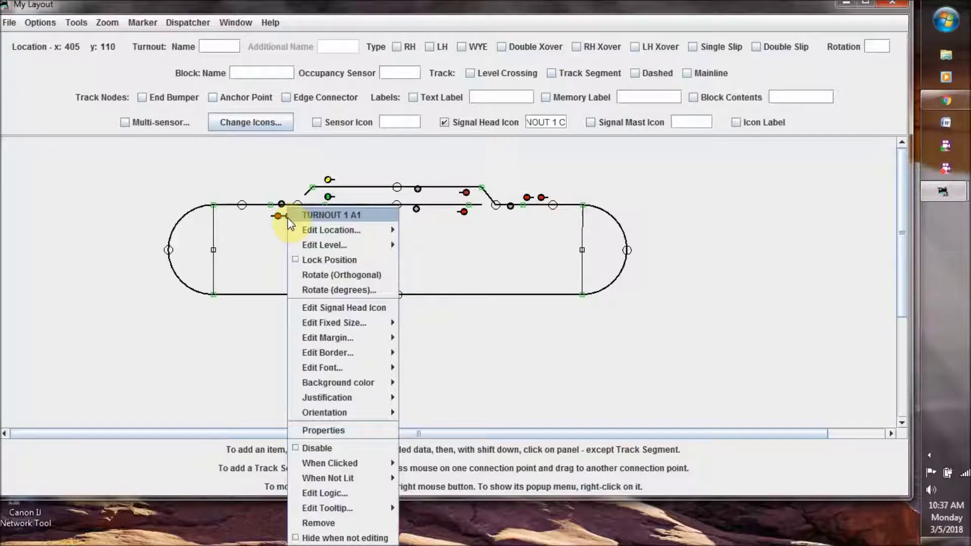
click(303, 493)
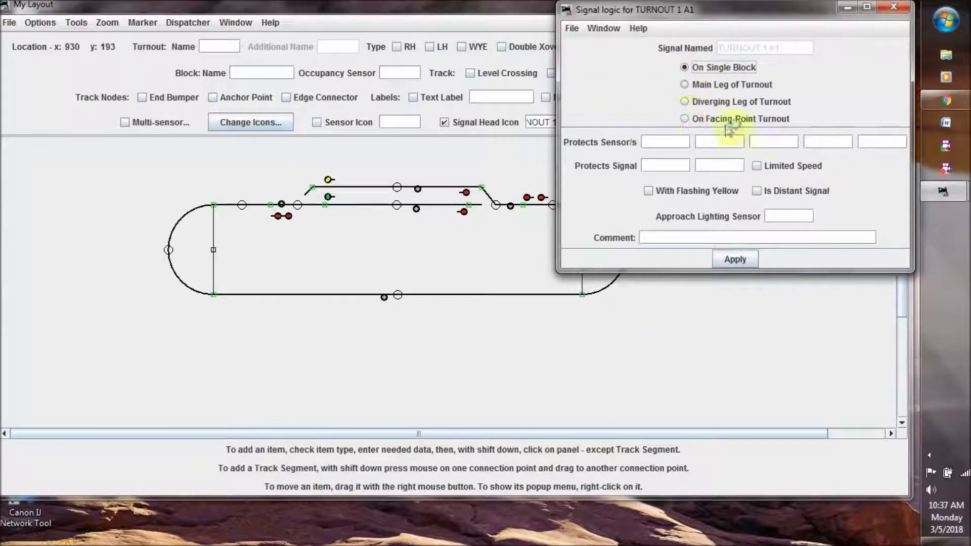
click(684, 85)
click(290, 218)
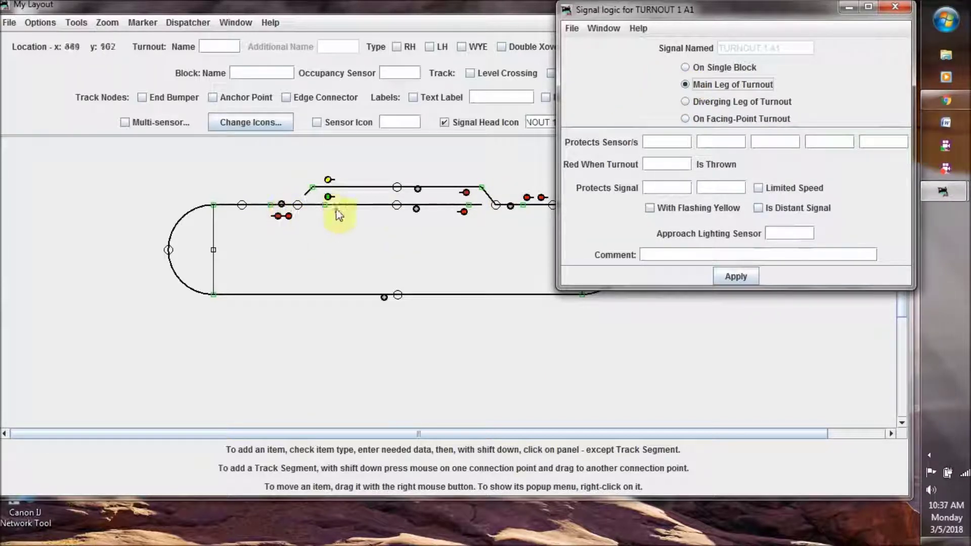
click(668, 163)
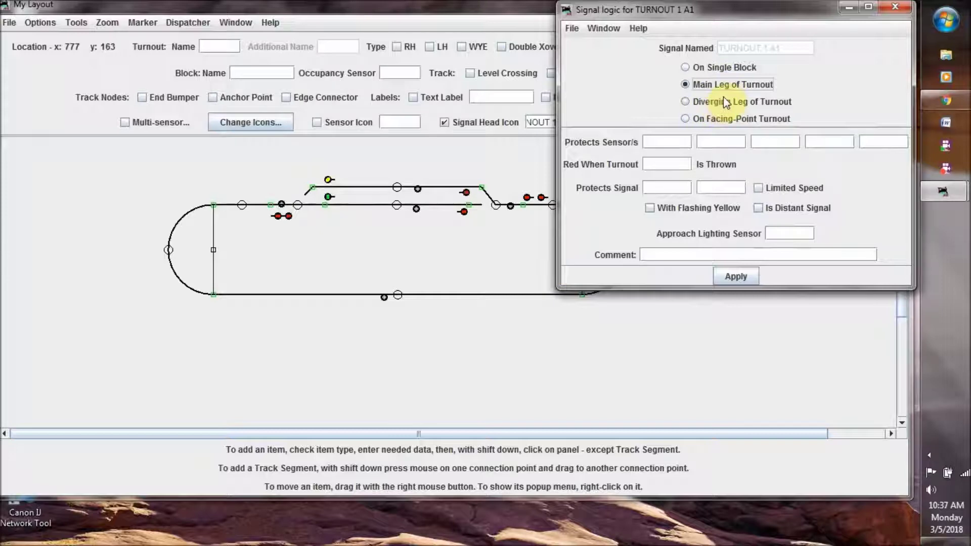
click(657, 162)
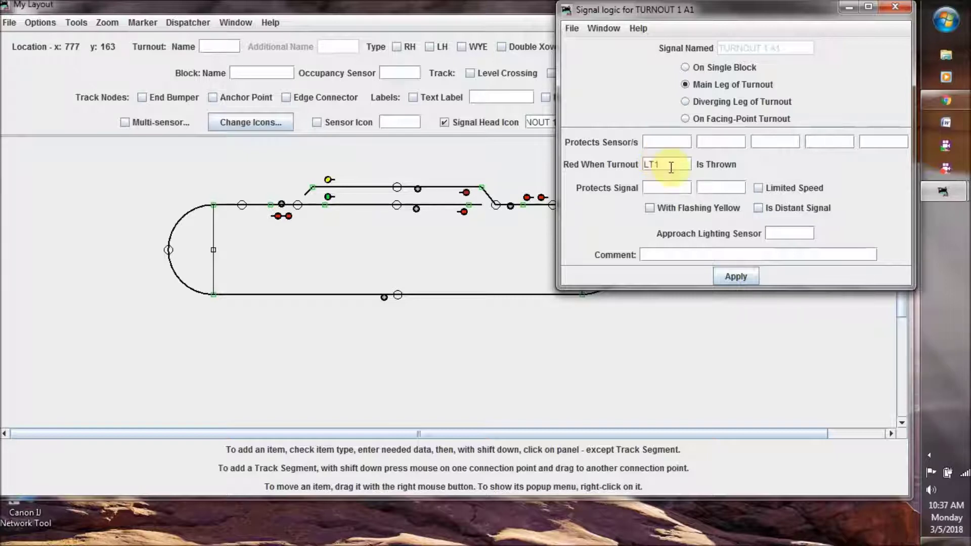
click(737, 276)
click(299, 206)
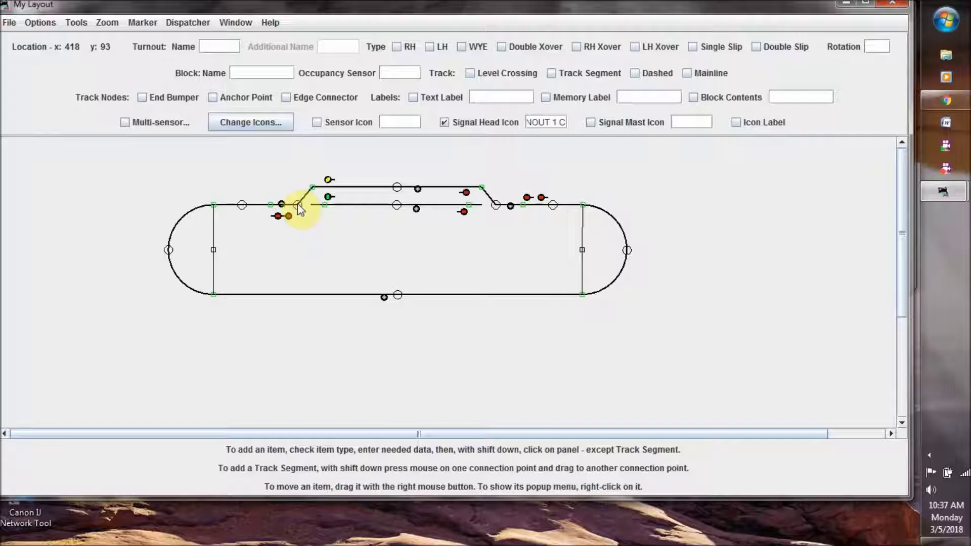
click(299, 205)
Set TURNOUT 1 A1's logic to protect sensor LS2 and signal IHLT2M, apply it, and close the logic window
click(957, 193)
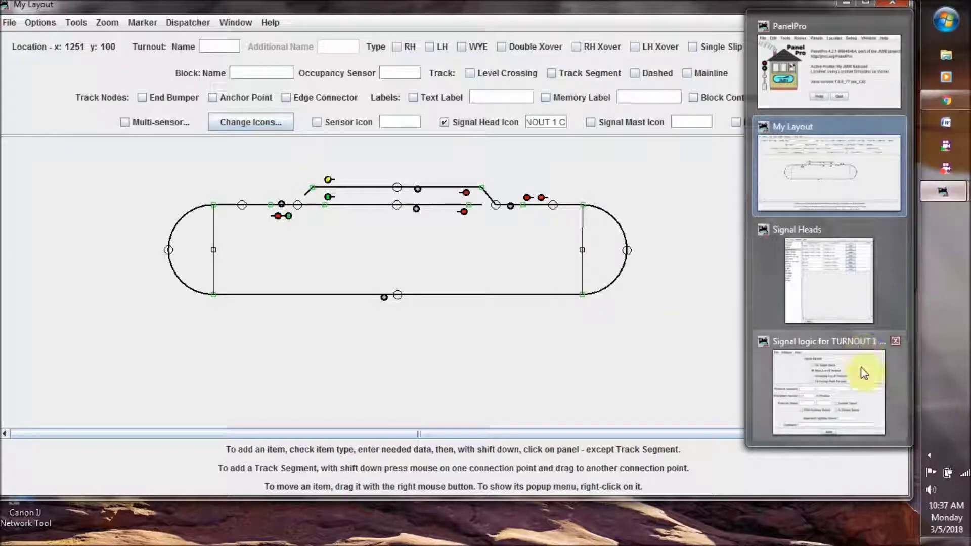
click(864, 373)
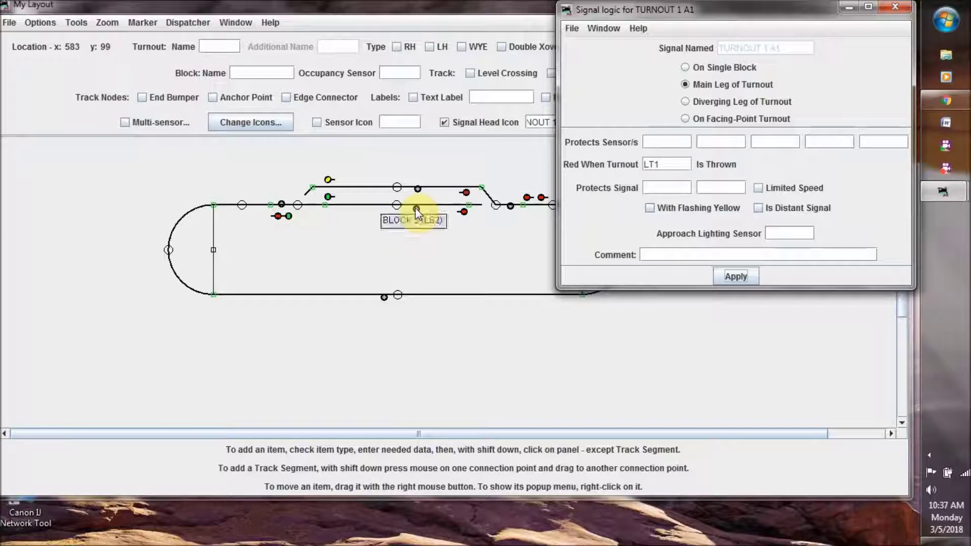
click(655, 142)
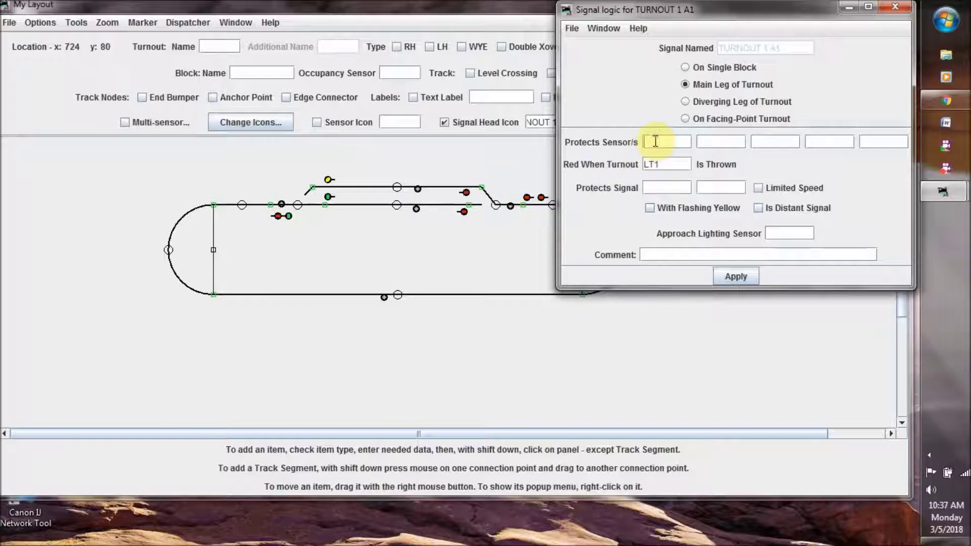
text(LS2)
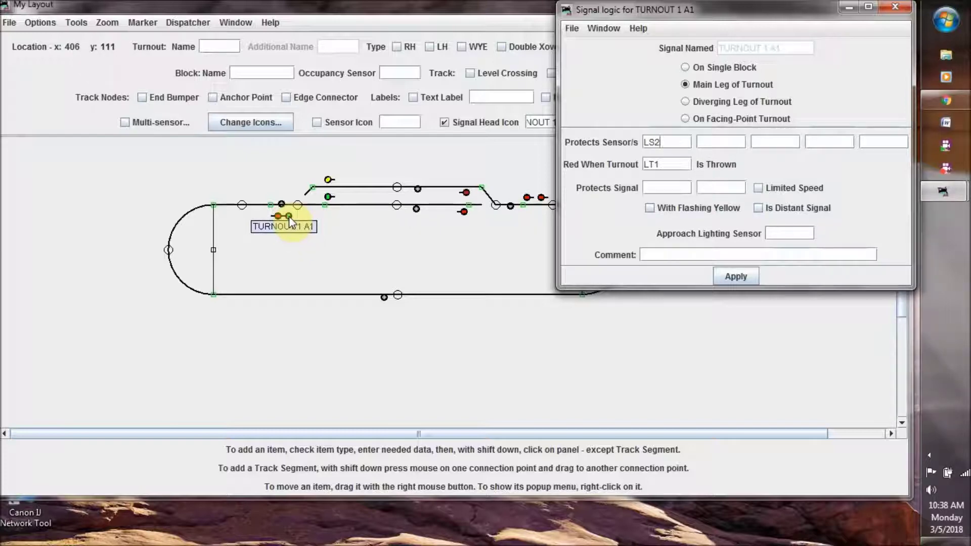
click(467, 214)
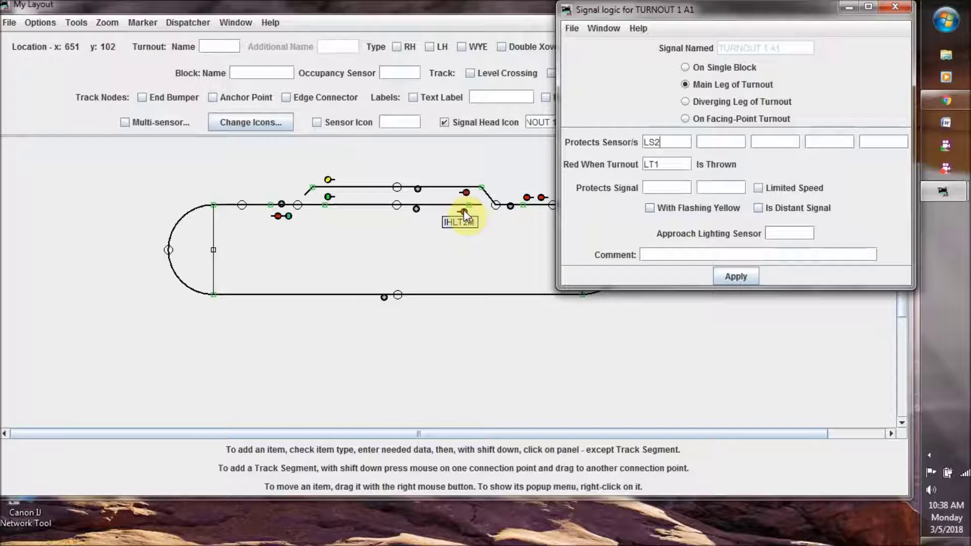
click(657, 190)
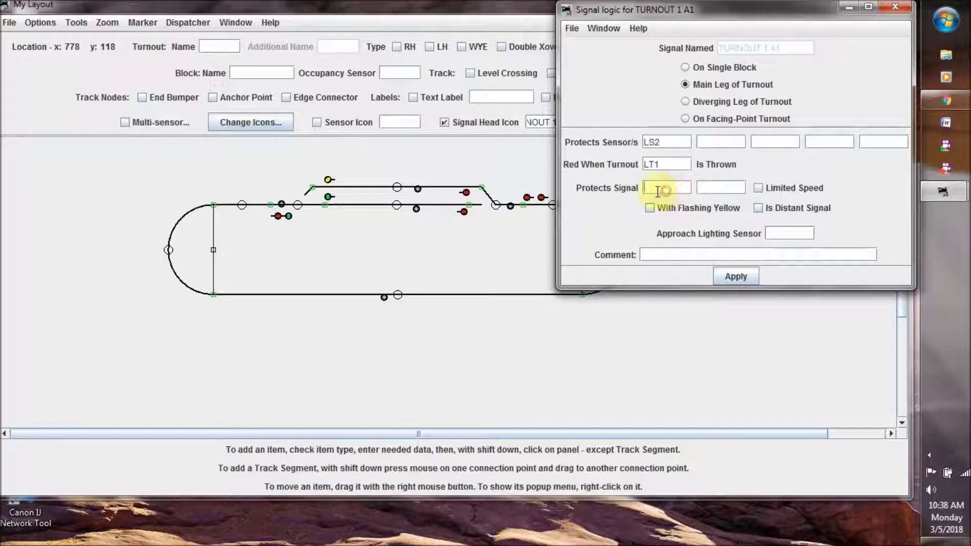
text(IHLT2M)
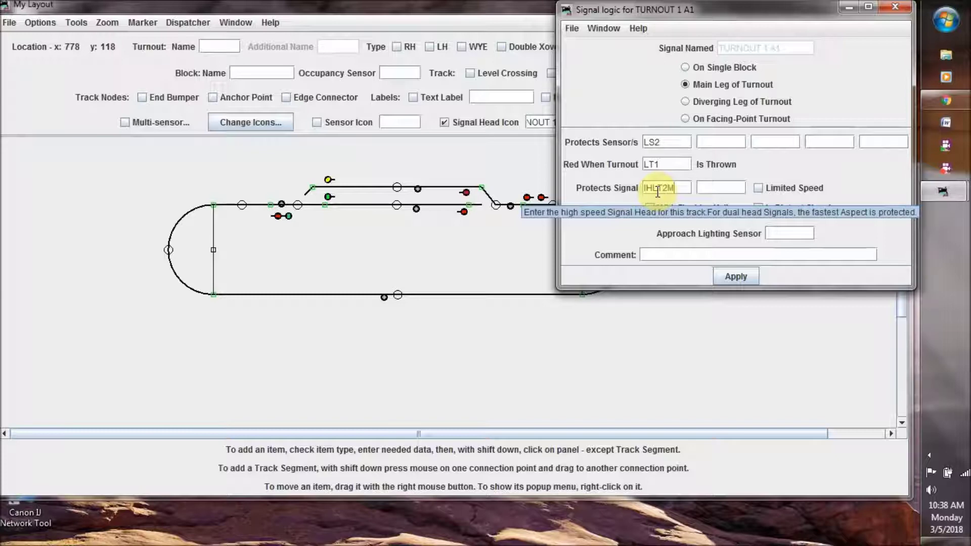
click(740, 278)
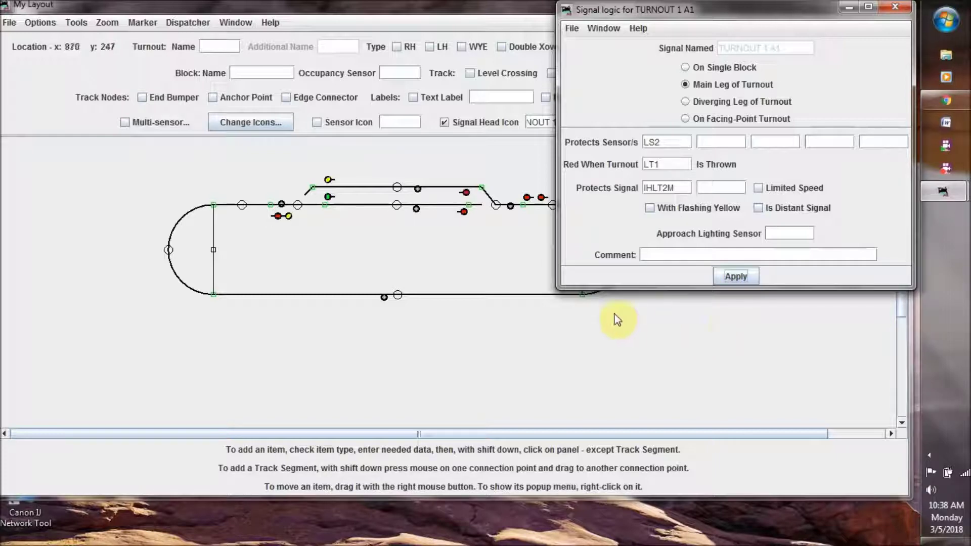
click(895, 9)
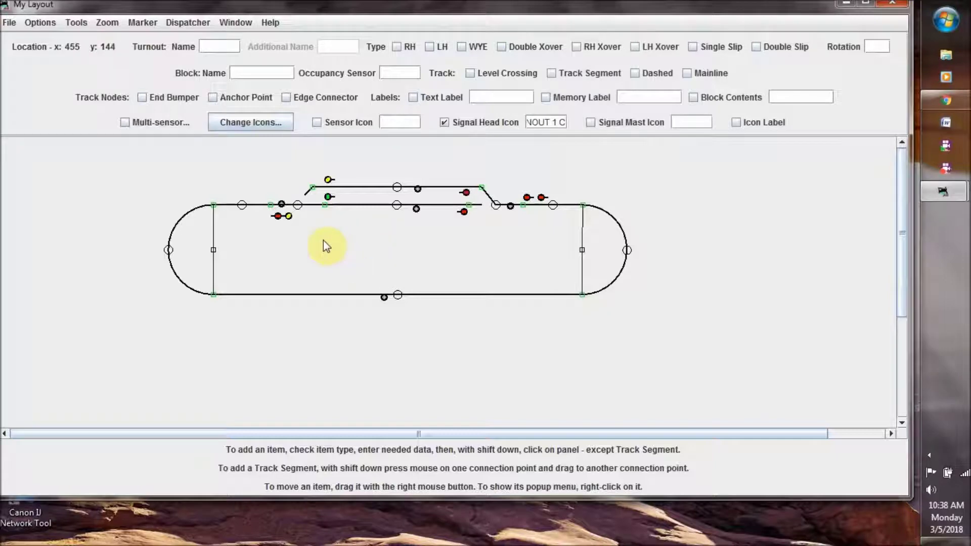
Set TURNOUT 1 A2's signal logic to Diverging Leg of Turnout, red when LT1 is closed, and test it by operating turnout 1 both ways
right_click(277, 217)
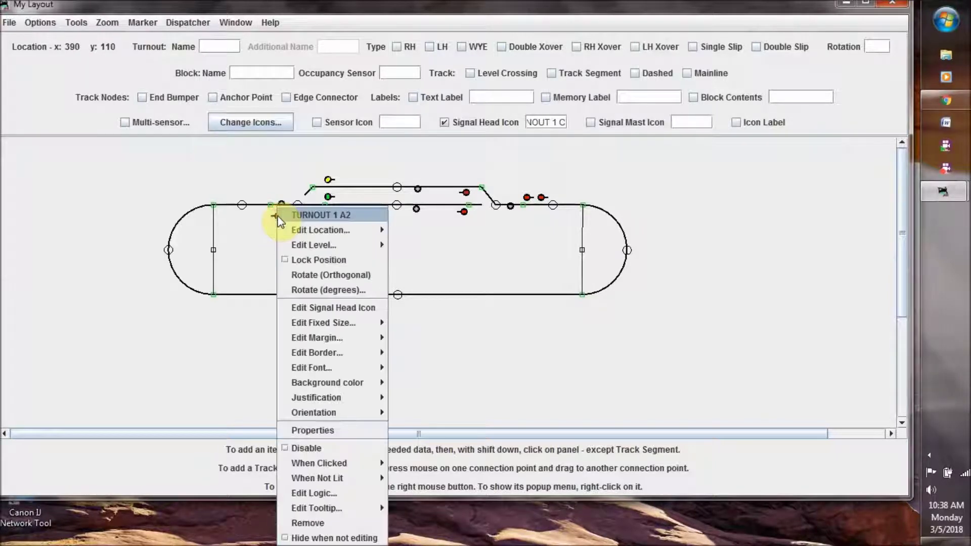
click(310, 493)
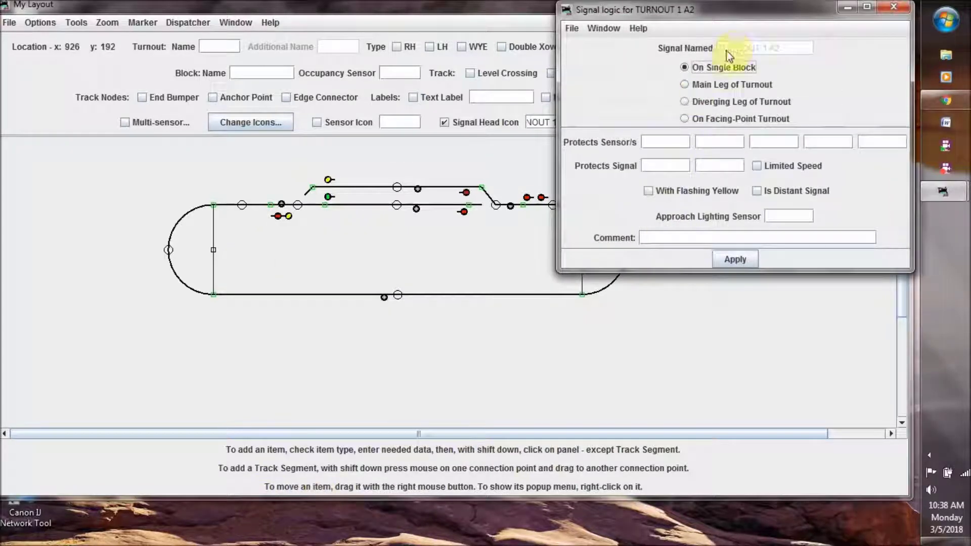
click(711, 102)
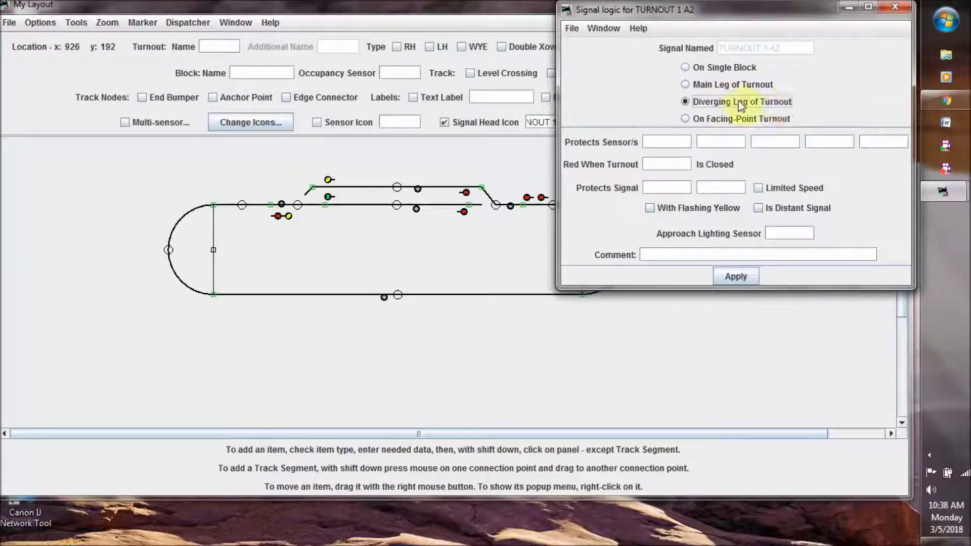
click(669, 163)
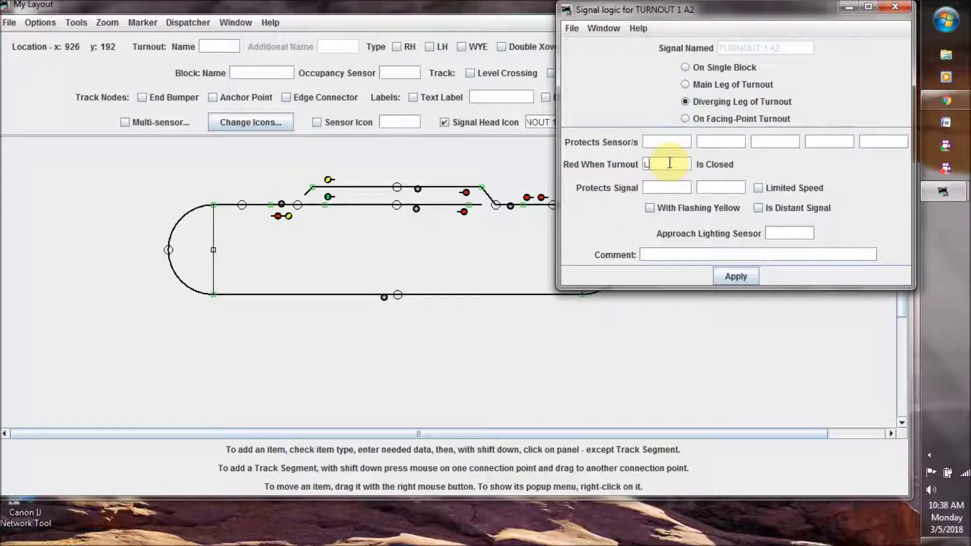
text(LT1)
click(736, 276)
click(297, 204)
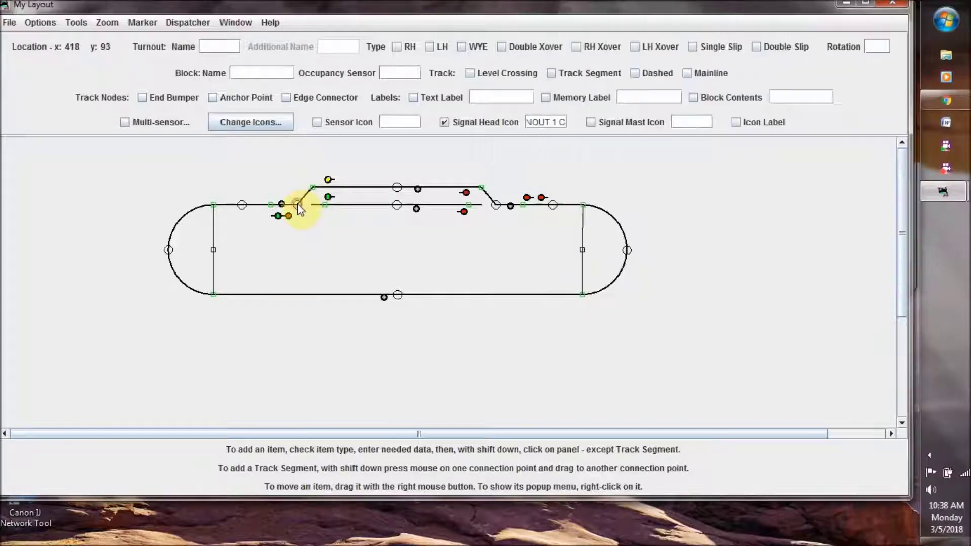
click(298, 204)
Set TURNOUT 1 A2's signal logic to protect sensor LS3 and signal IHLT2S, apply it, and close the logic window
mouse_move(960, 198)
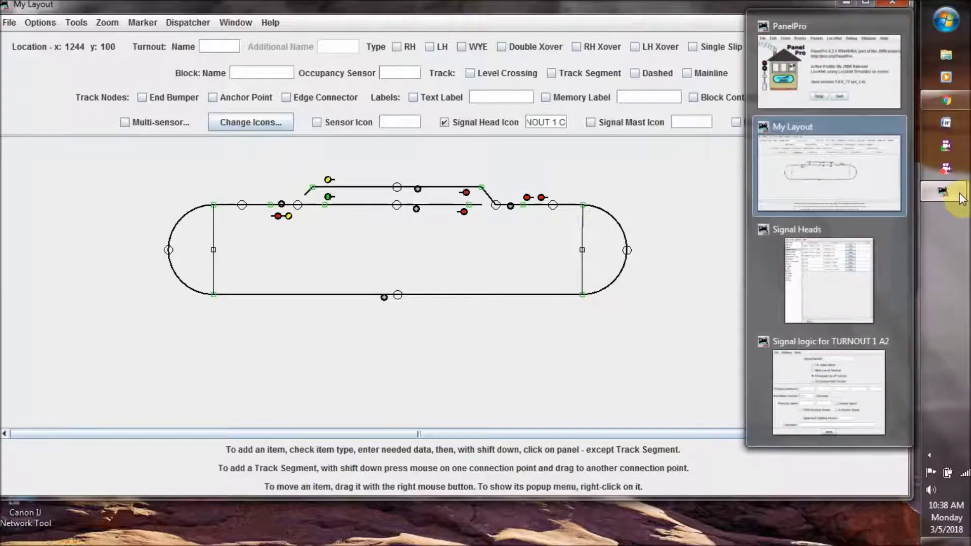
click(870, 368)
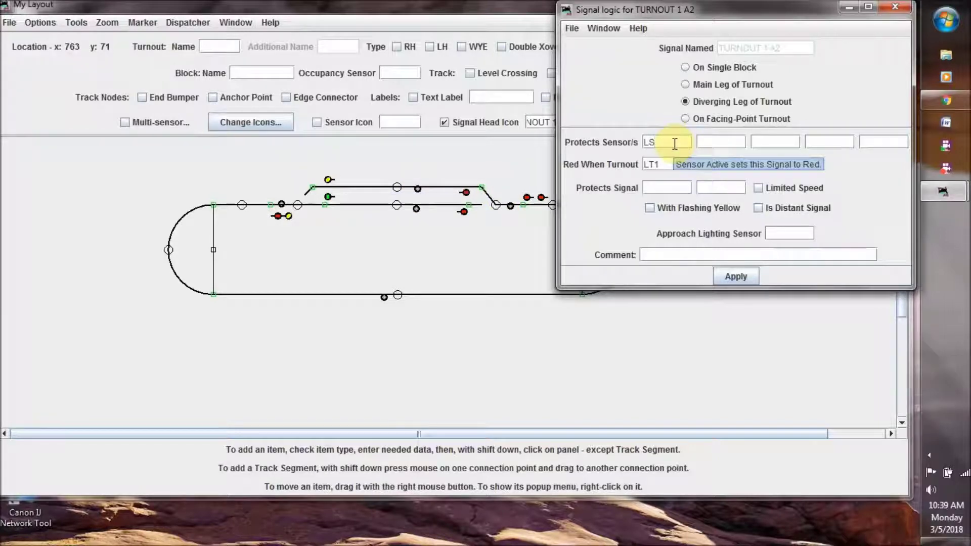
text(3)
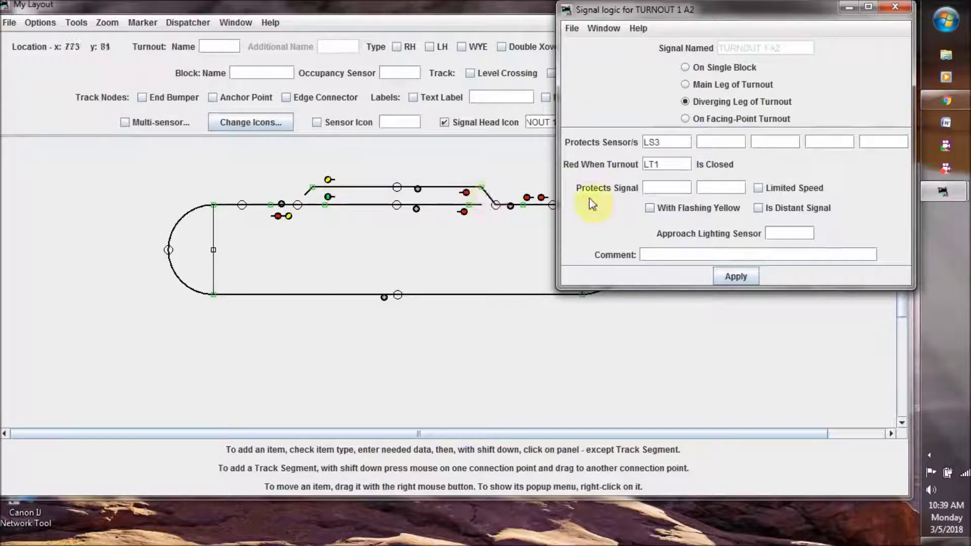
click(664, 188)
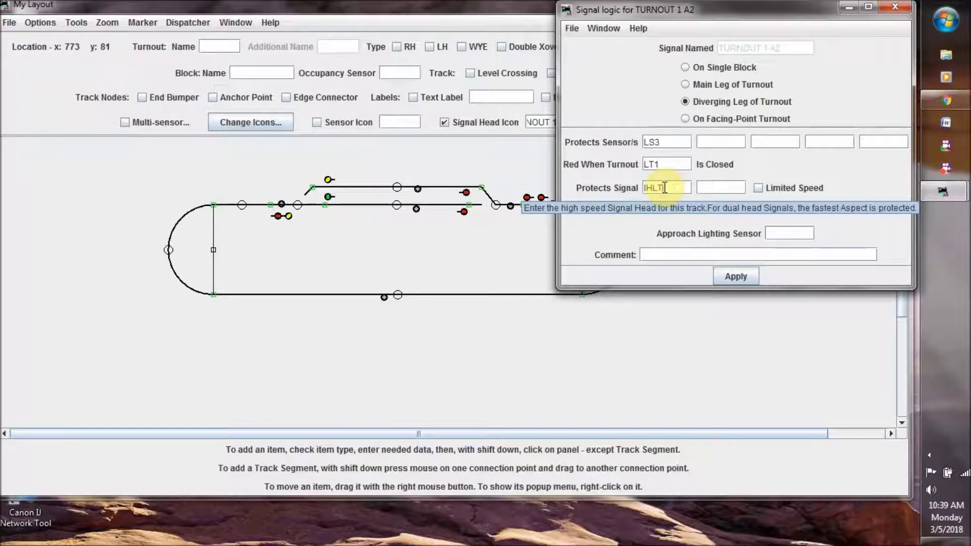
text(IHLT2S)
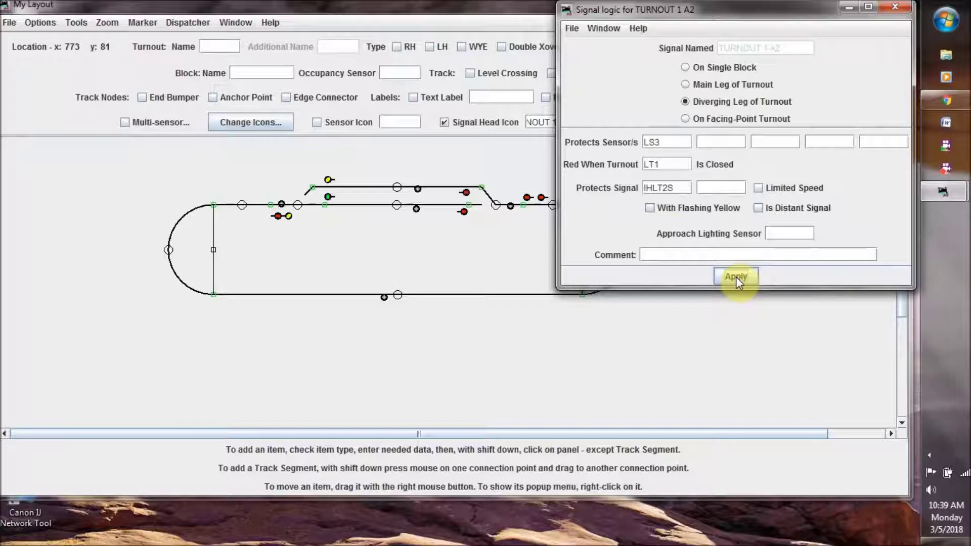
click(896, 9)
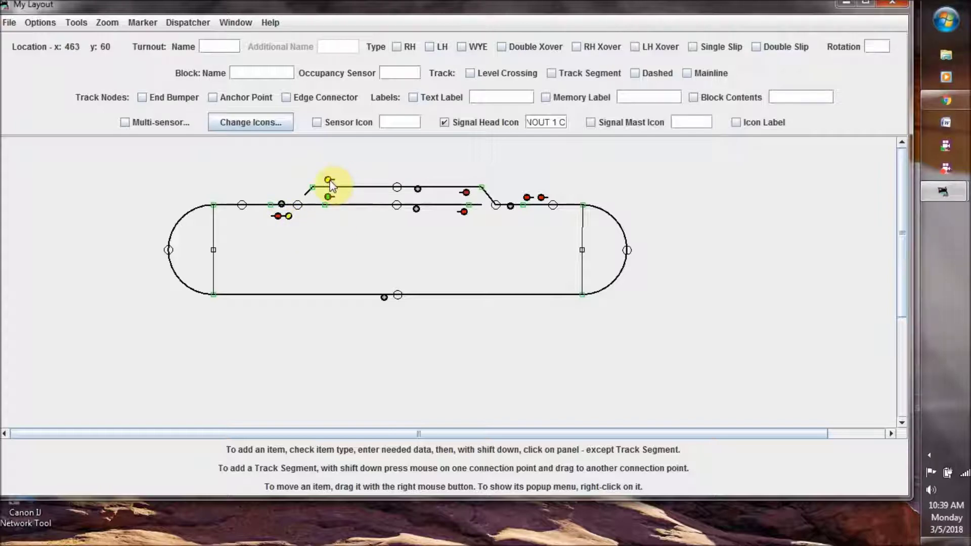
Set TURNOUT 1 B's signal logic to Main Leg of Turnout, protecting sensor LS1 and red when LT1 is thrown
right_click(329, 197)
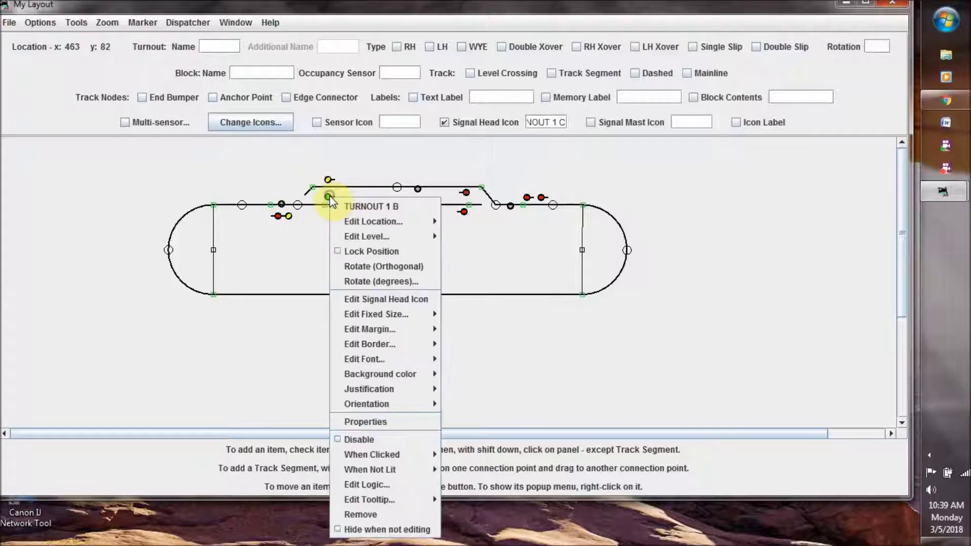
click(376, 483)
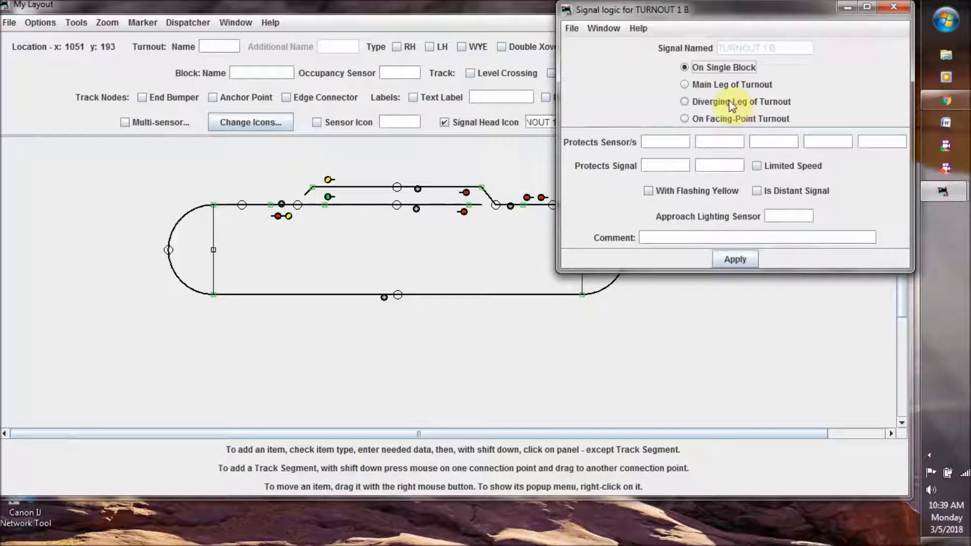
click(729, 86)
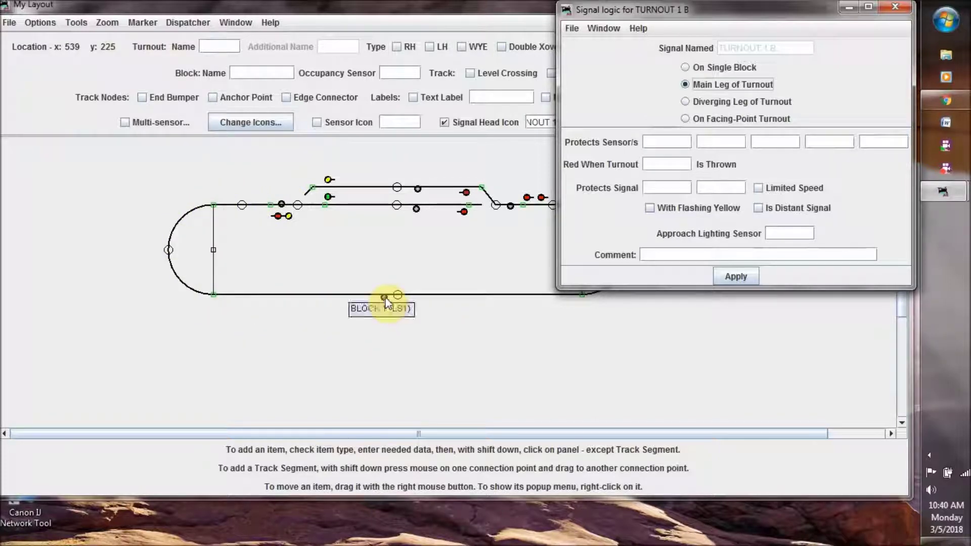
click(657, 140)
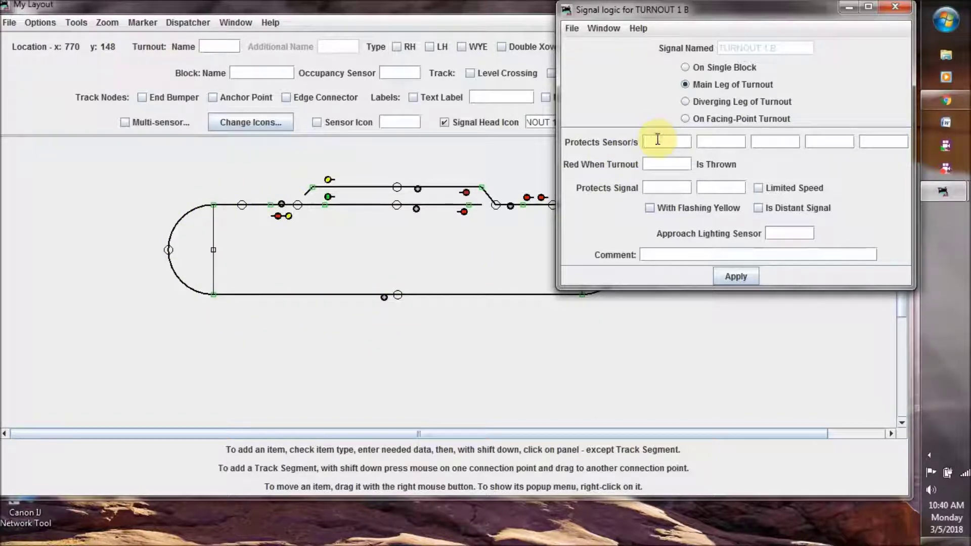
text(LS1)
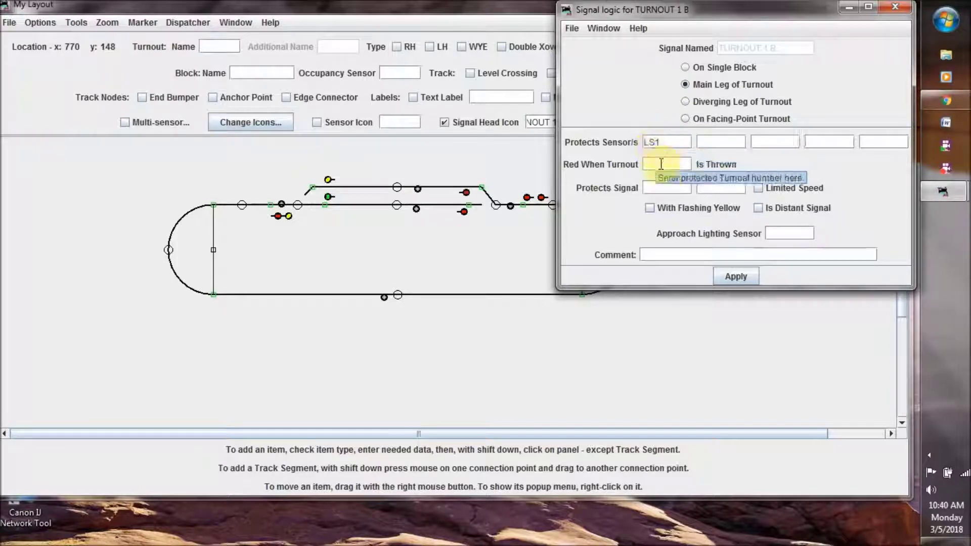
click(662, 163)
text(L)
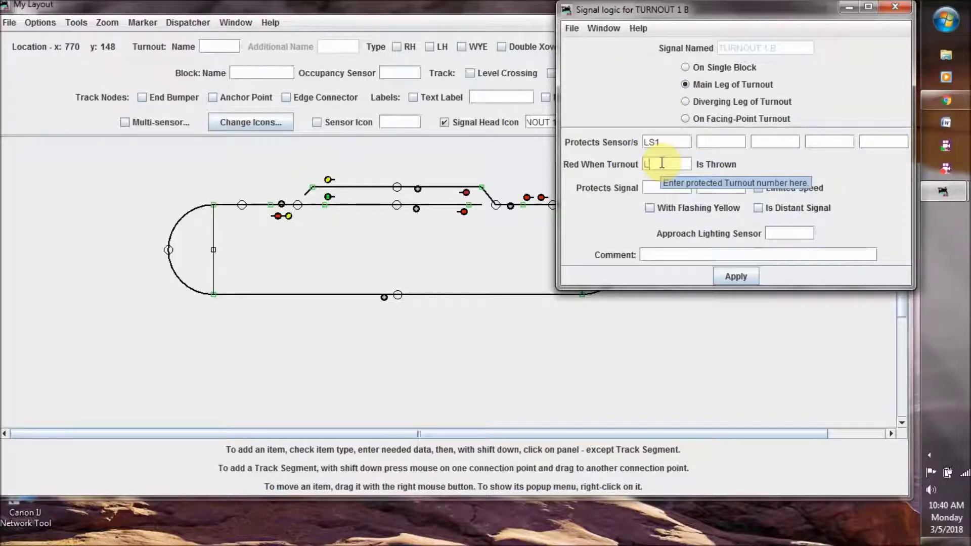
text(T1)
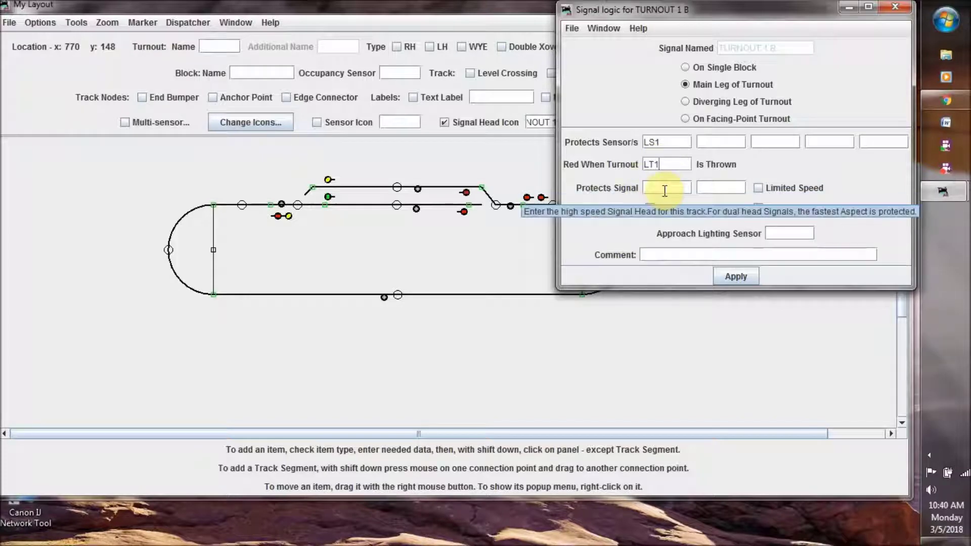
Set TURNOUT 1 B's logic to protect signal IHLT2U, apply it, and close the logic window
drag(763, 18, 706, 327)
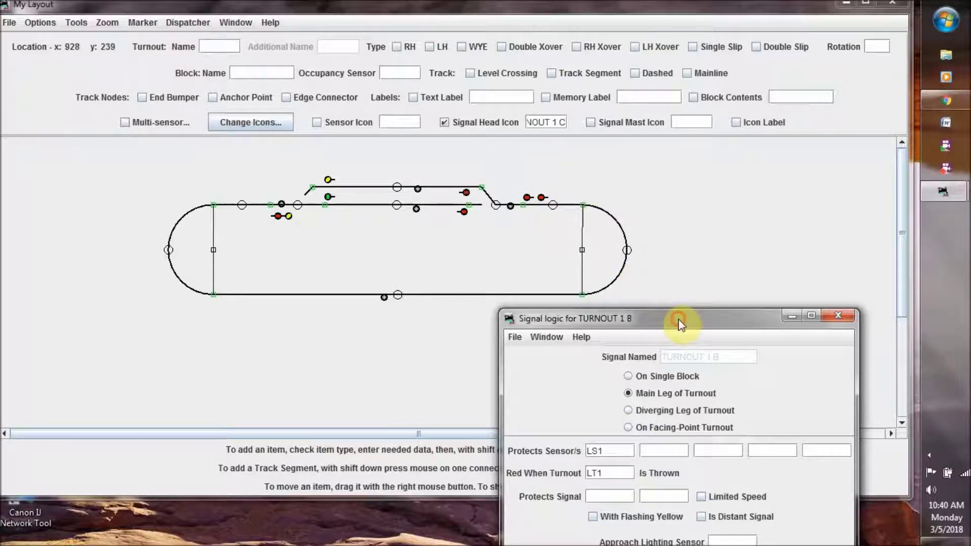
drag(678, 319, 661, 161)
click(600, 338)
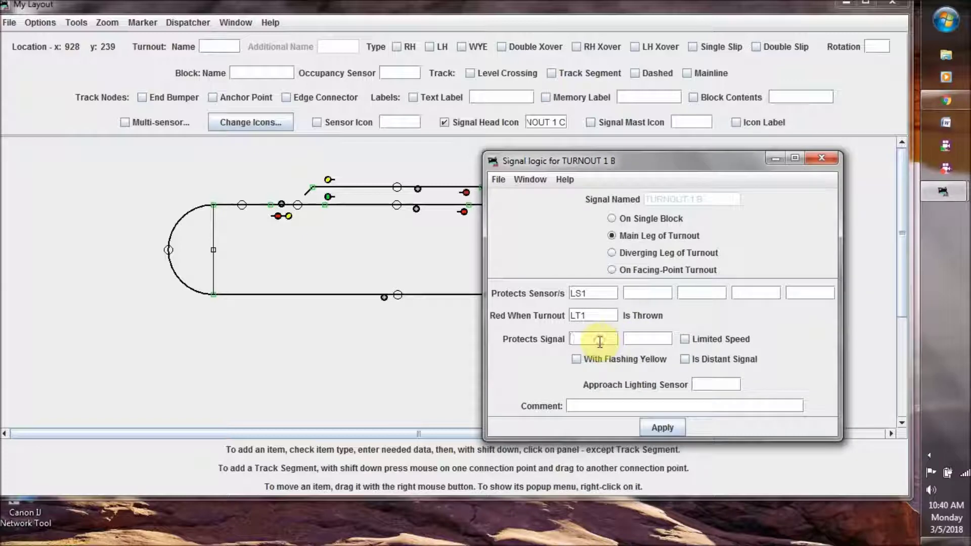
text(IH)
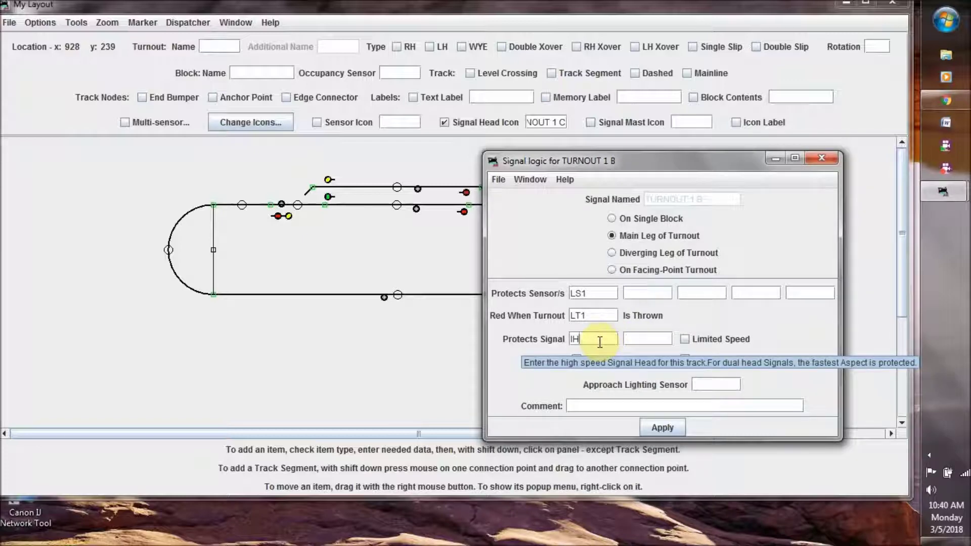
text(LT2U)
click(662, 428)
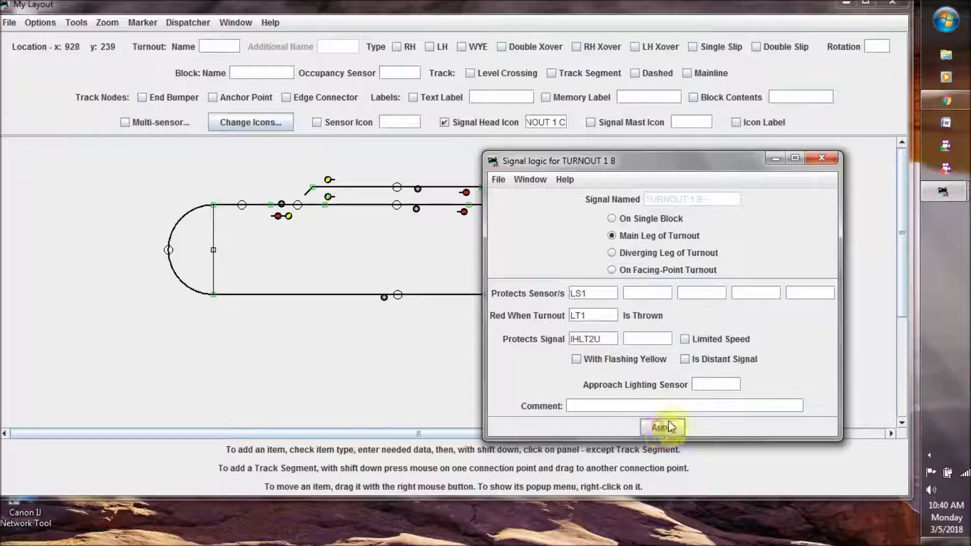
click(822, 156)
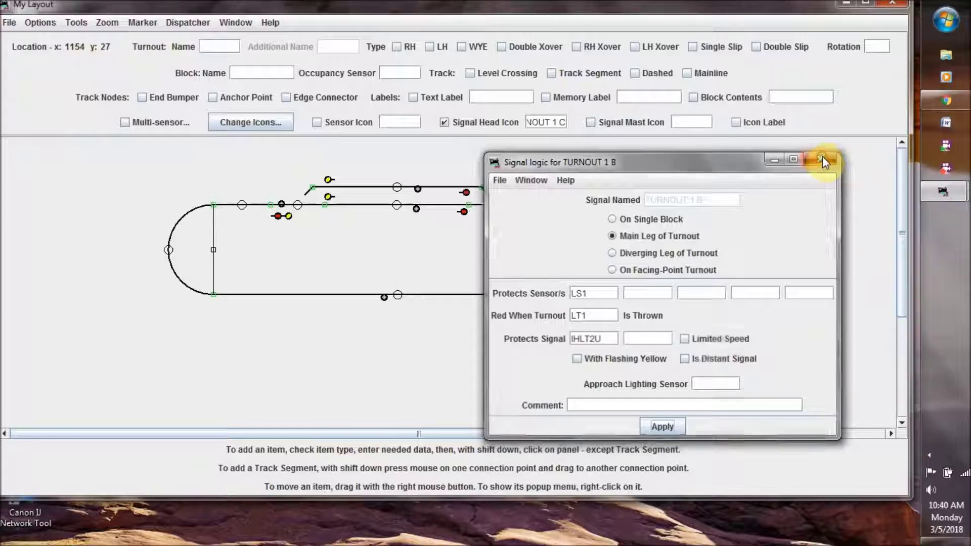
Set TURNOUT 1 C's signal logic to Diverging Leg of Turnout, protecting sensor LS1 and red when LT1 is closed
right_click(328, 182)
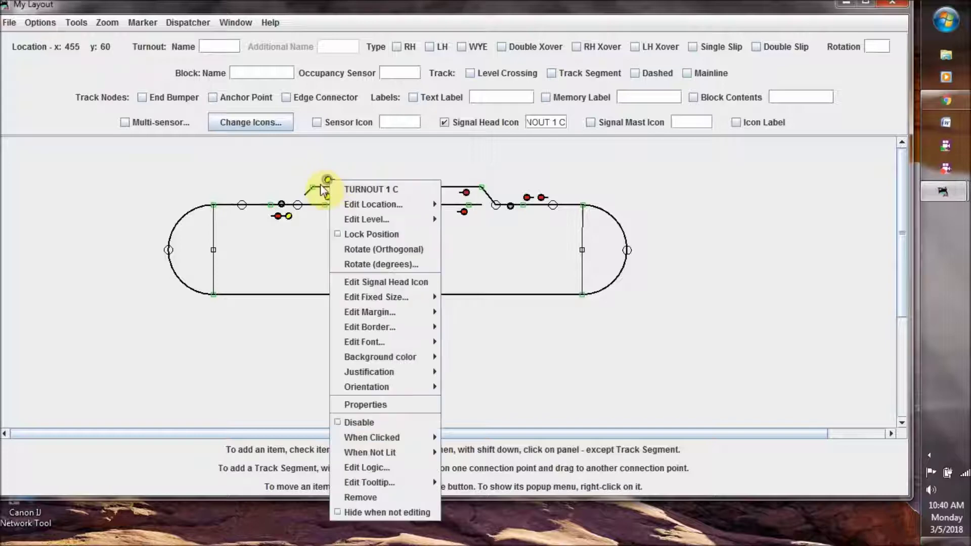
click(378, 468)
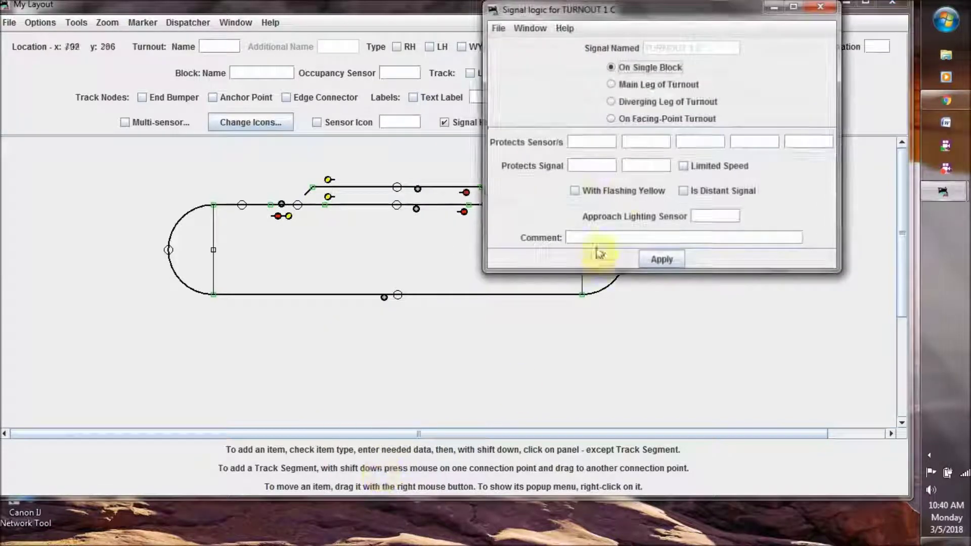
click(686, 105)
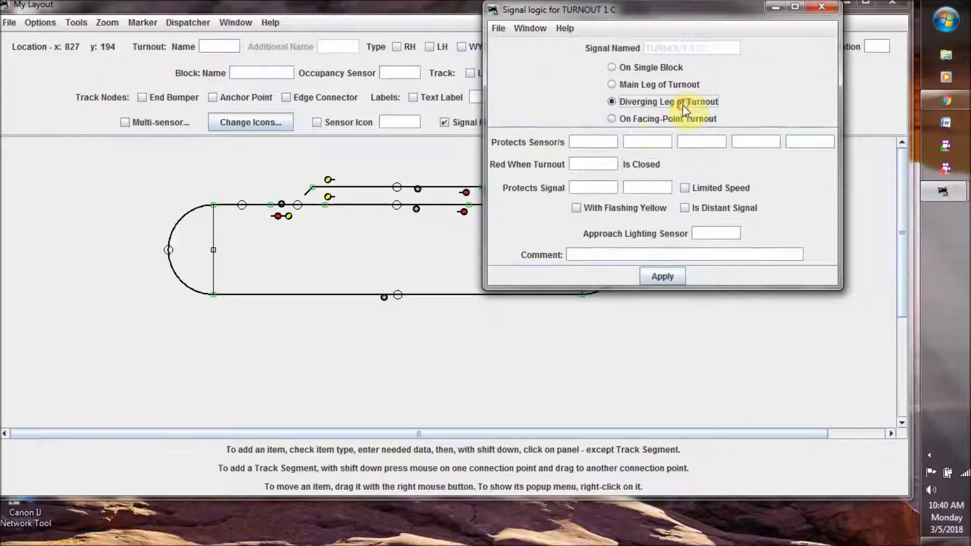
click(607, 142)
text(LS1)
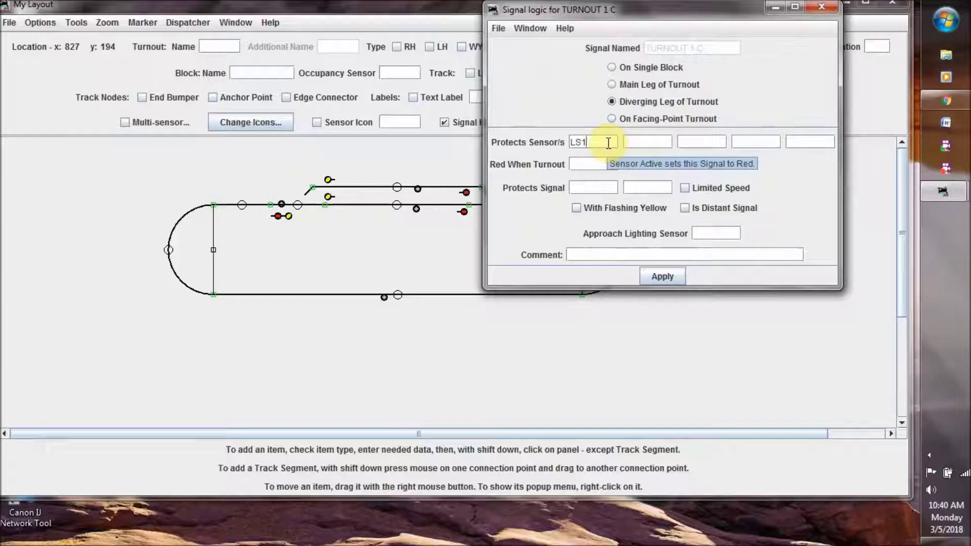
click(595, 165)
text(LT)
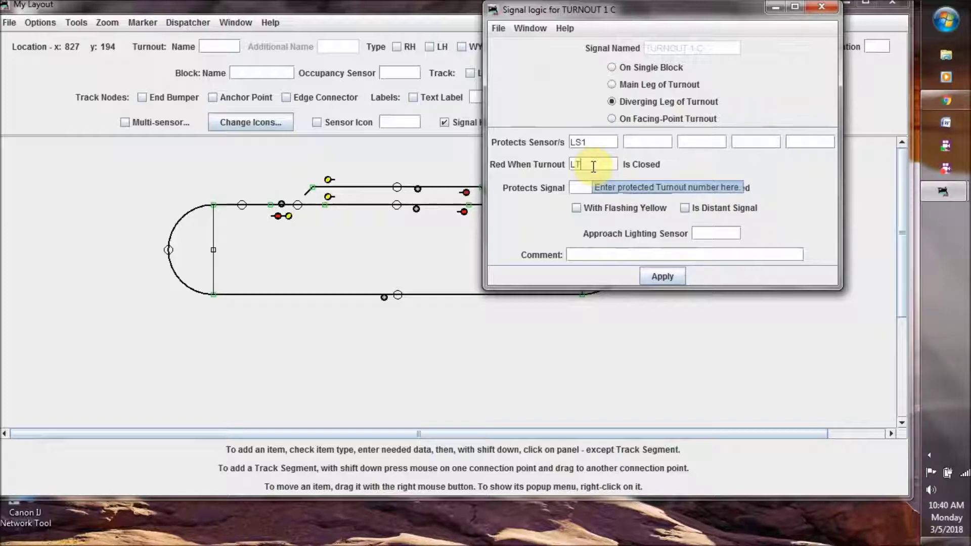
text(1)
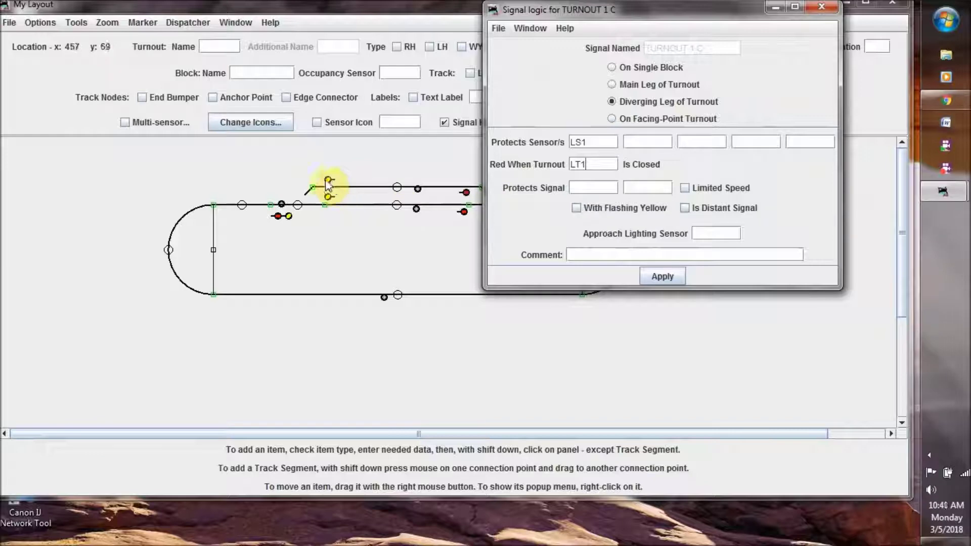
Set TURNOUT 1 C's logic to protect signal IHLT2L, apply it, and close the logic window
drag(680, 17, 710, 352)
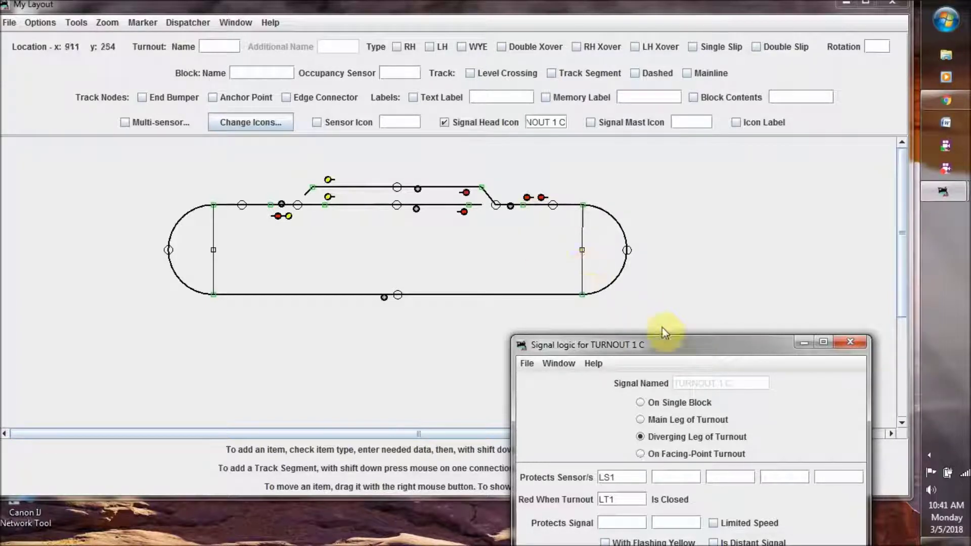
drag(677, 345, 620, 116)
click(576, 293)
text(IHLT2L)
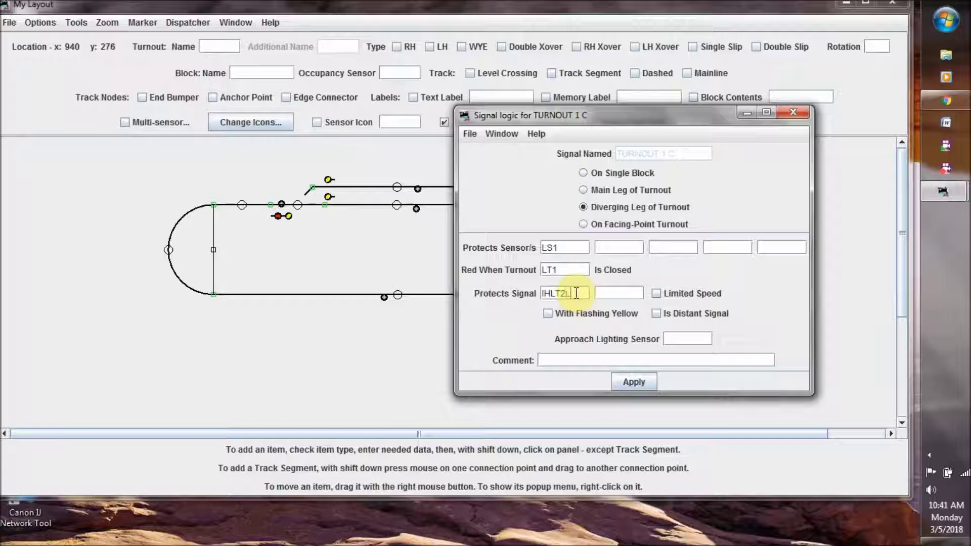
click(640, 382)
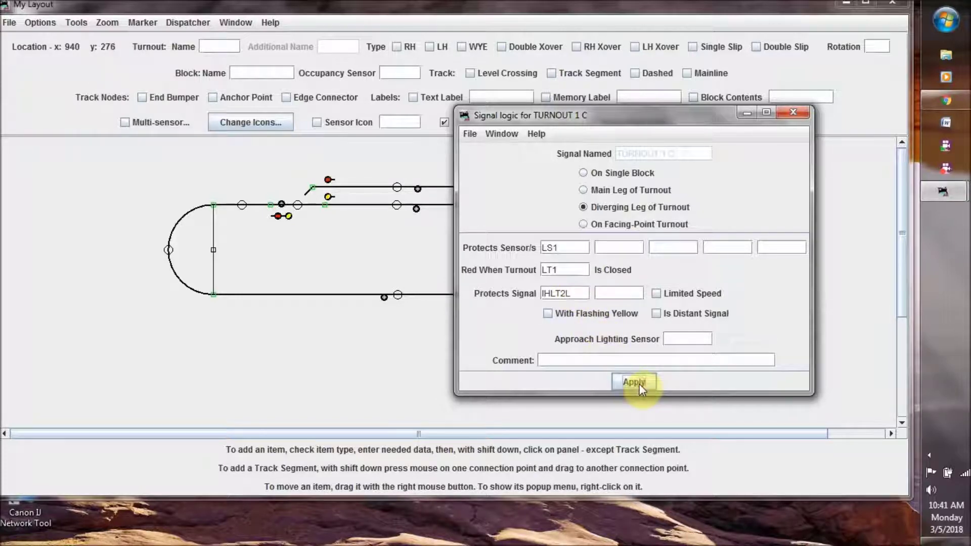
click(793, 111)
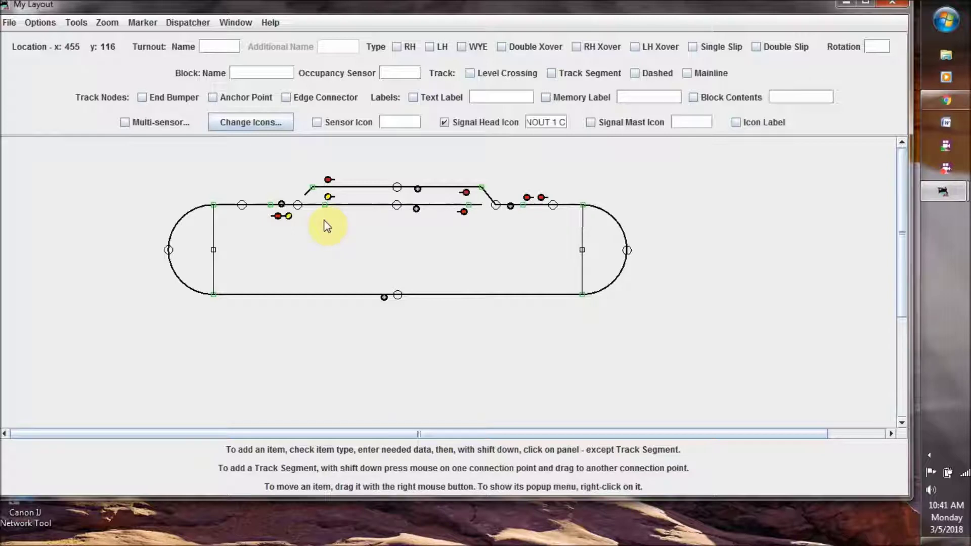
Open the signal setup for turnout LT2 and turn off adding signal head icons to the panel for all four heads
right_click(496, 206)
click(519, 365)
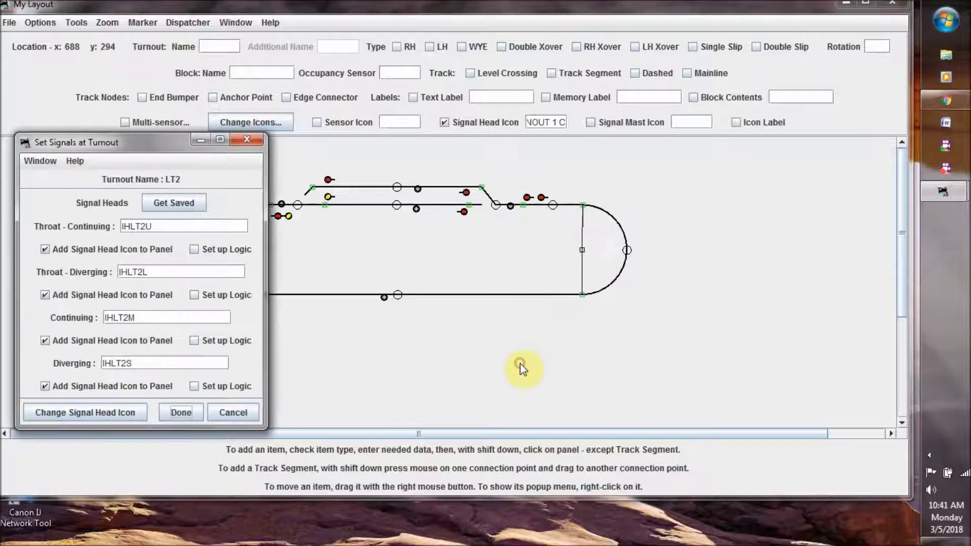
click(45, 249)
click(45, 295)
click(44, 341)
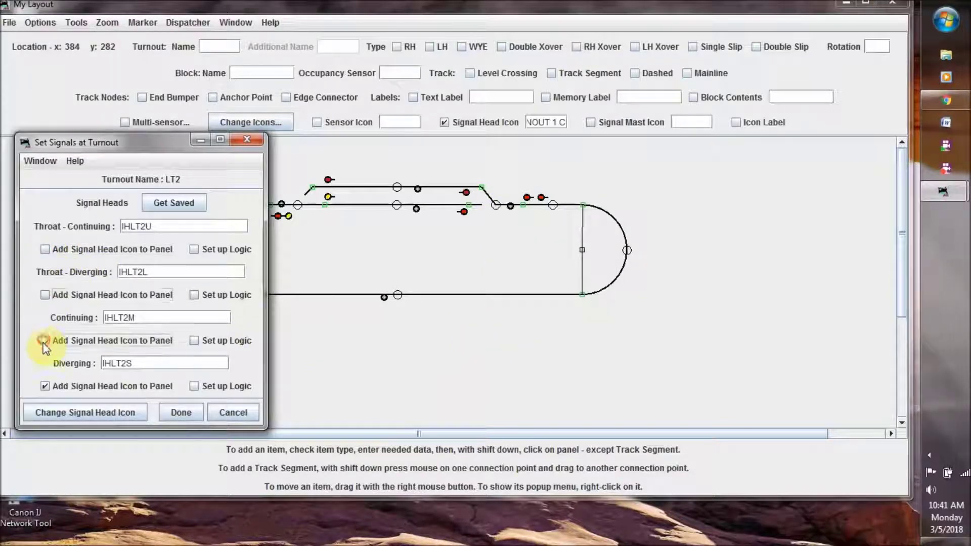
click(45, 387)
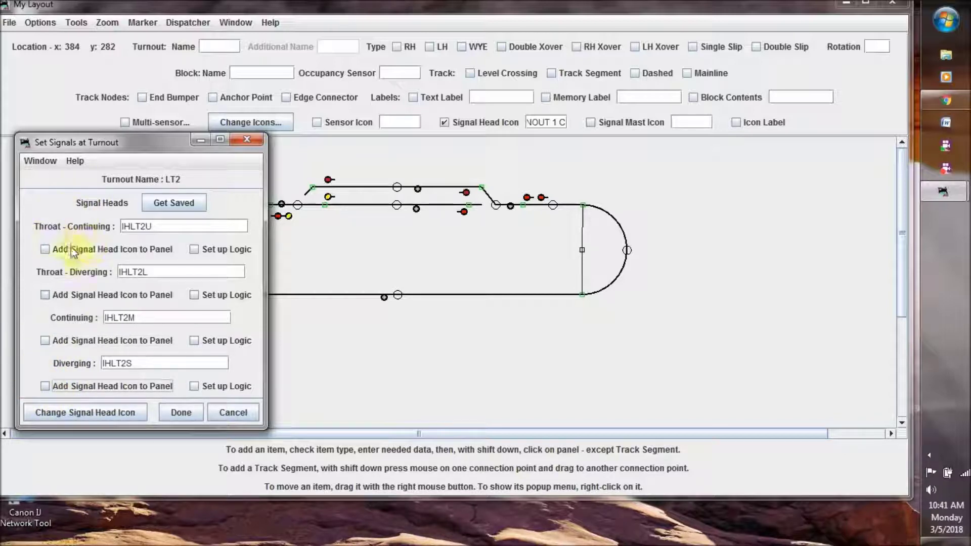
Try to set up the logic automatically for all four signal heads at turnout LT2
click(194, 249)
click(195, 295)
click(194, 341)
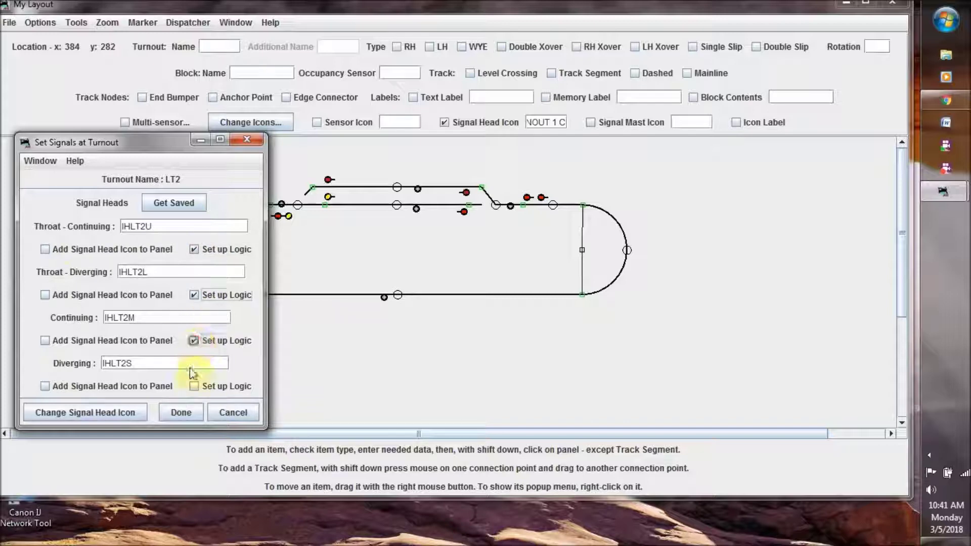
click(194, 387)
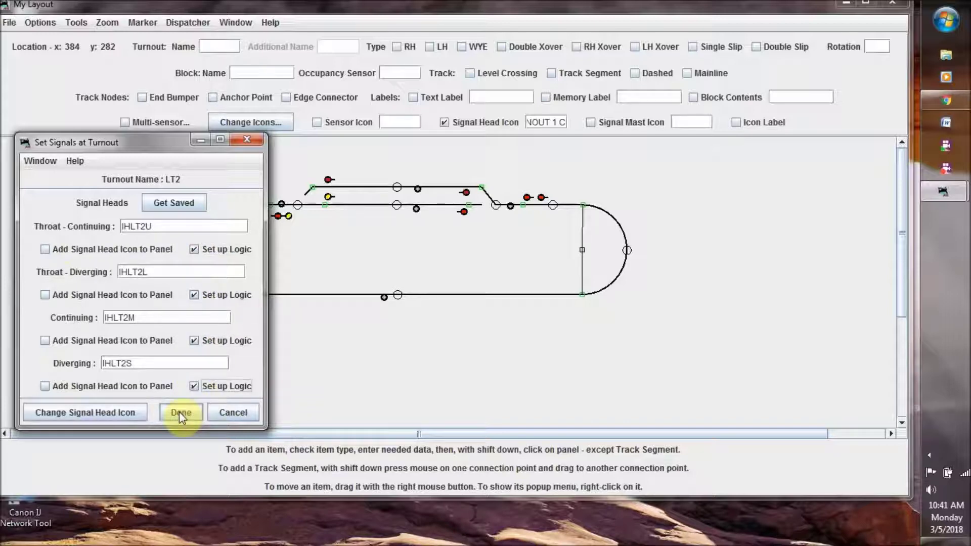
click(180, 413)
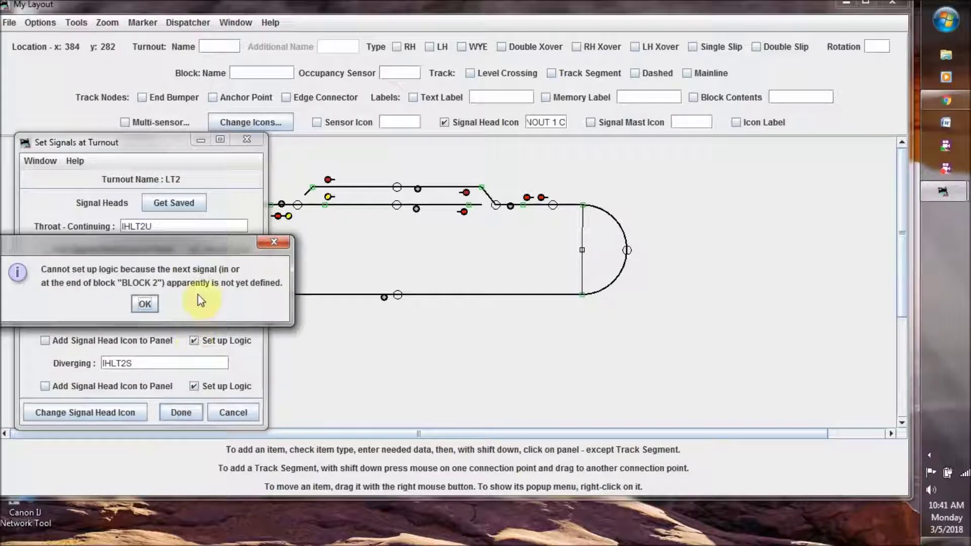
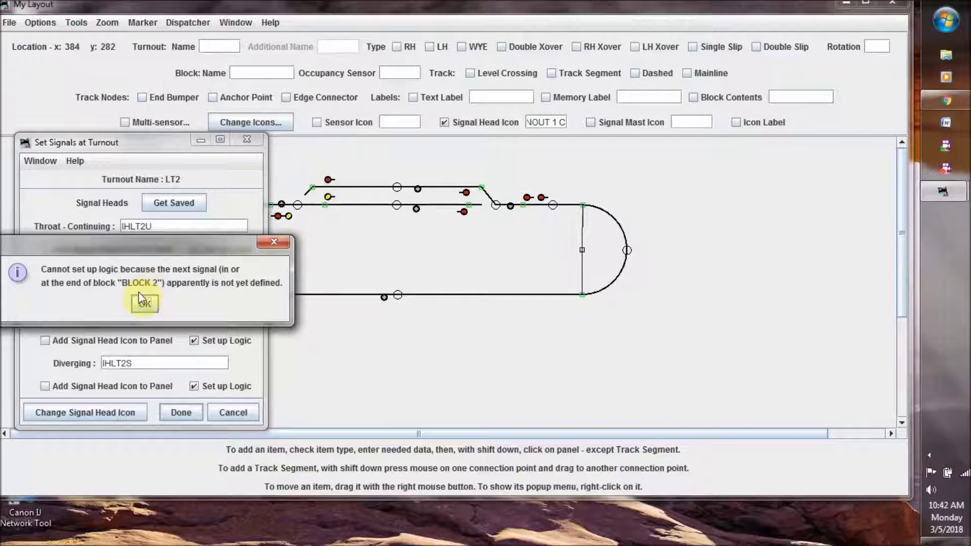
Acknowledge the remaining automatic logic messages to finish the signal setup at turnout LT2
click(144, 305)
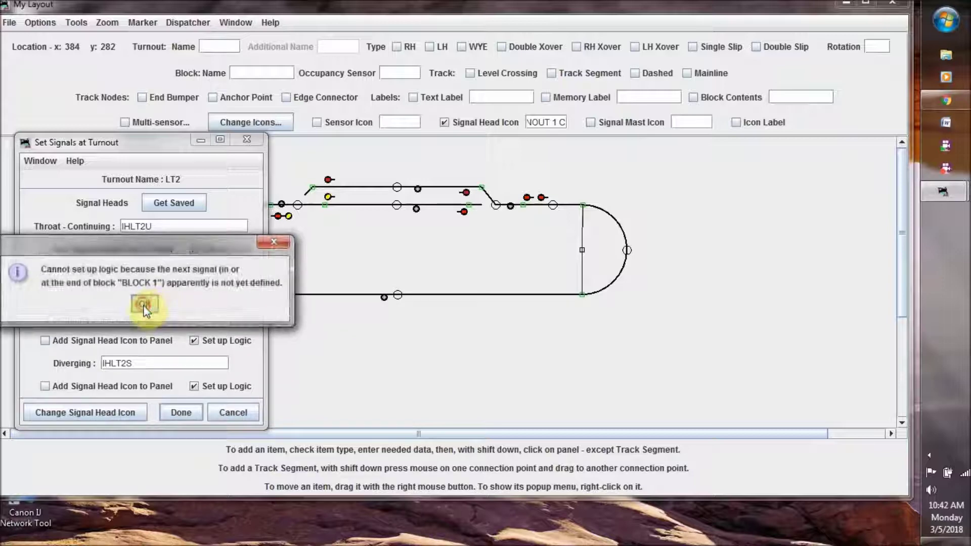
click(144, 305)
click(144, 305)
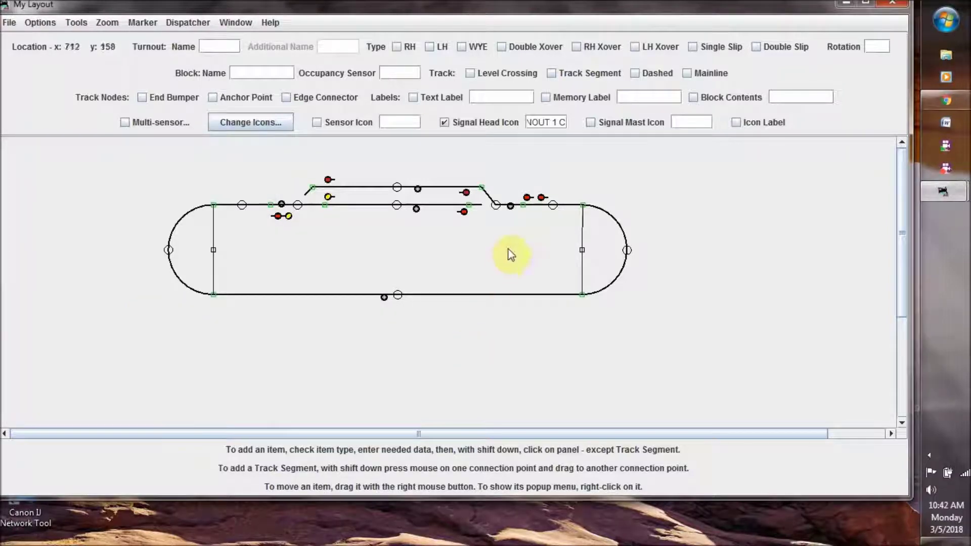
Set TURNOUT 2 UPPER's signal logic to Main Leg of Turnout, protecting sensor LS2 and red when LT2 is thrown
right_click(527, 201)
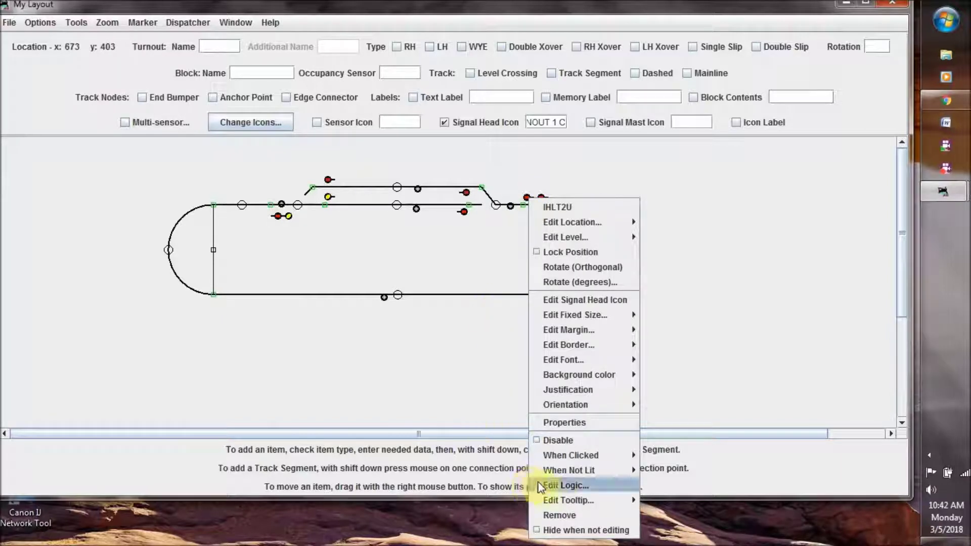
click(551, 485)
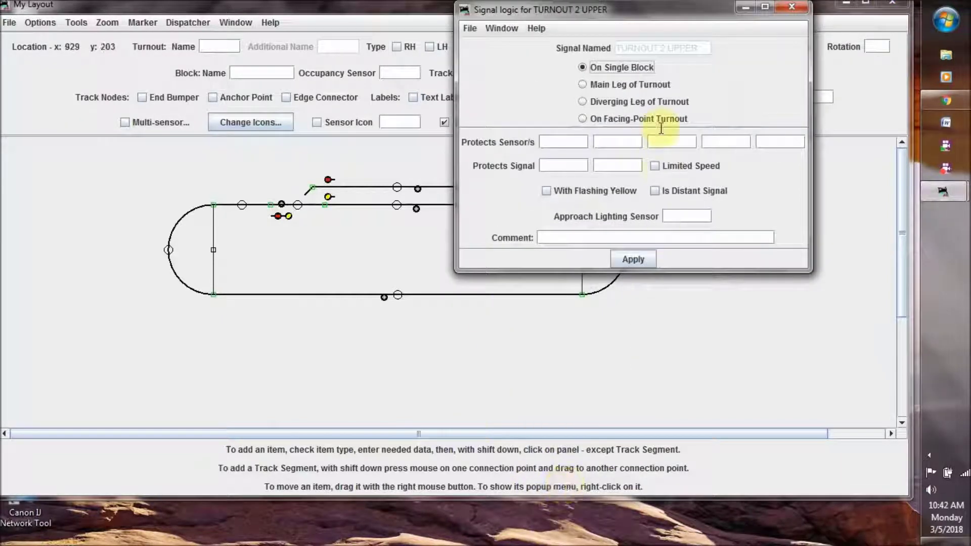
click(652, 86)
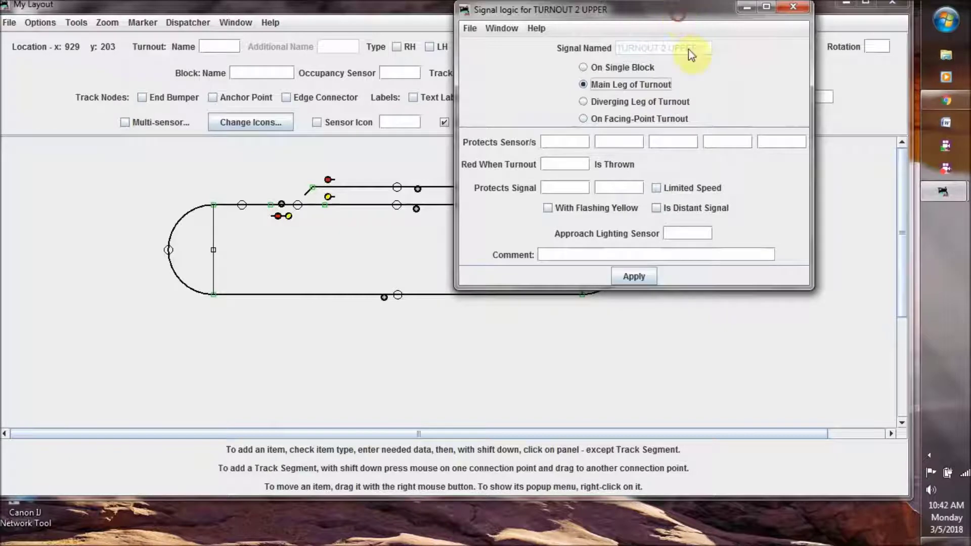
drag(683, 11, 683, 238)
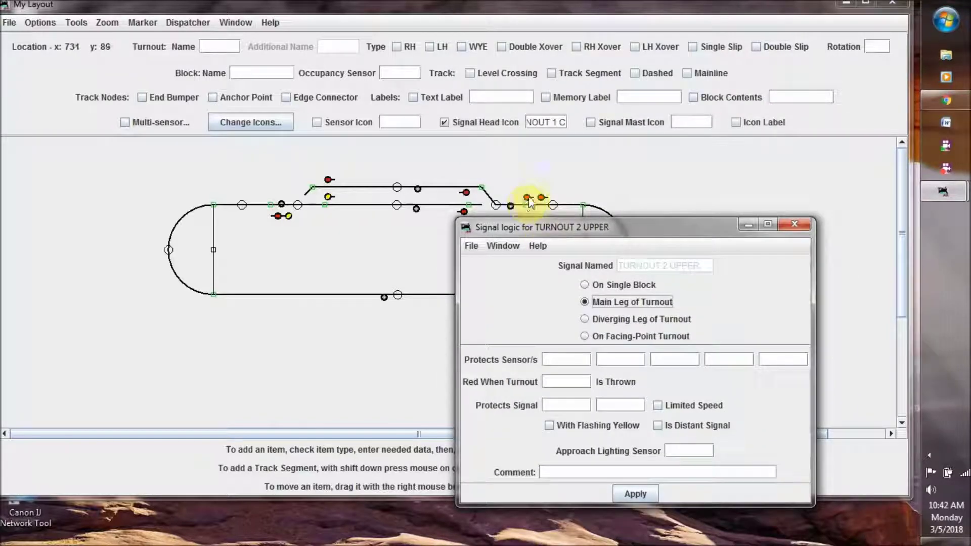
click(562, 359)
text(LS)
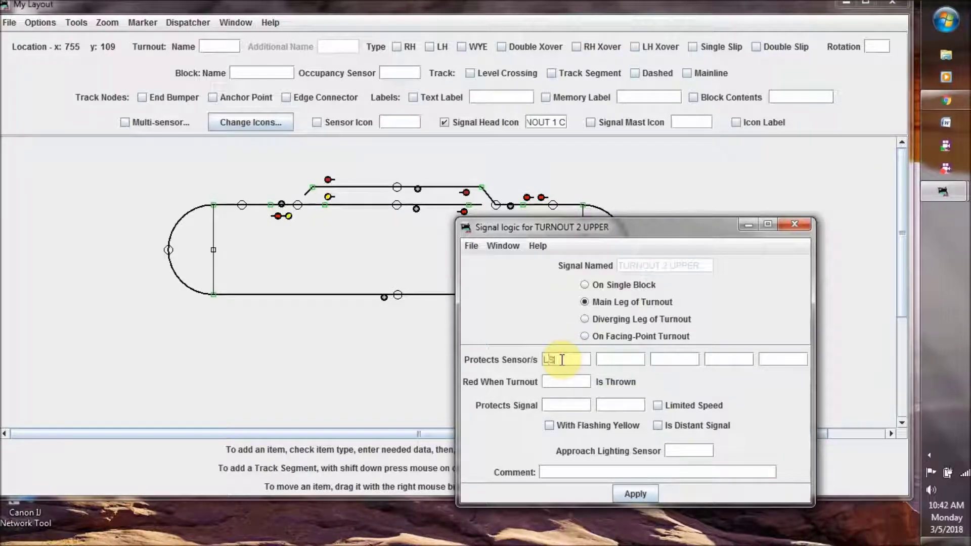
text(2)
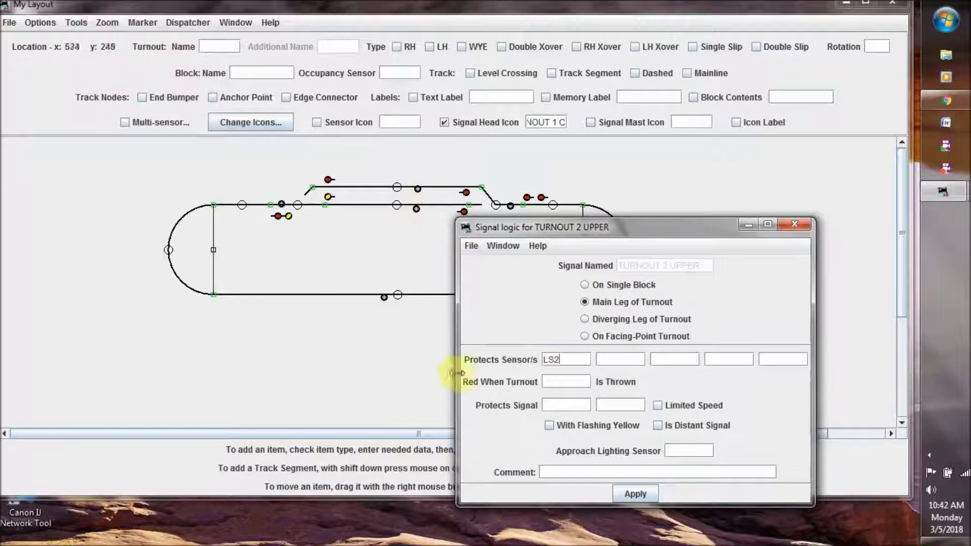
click(570, 380)
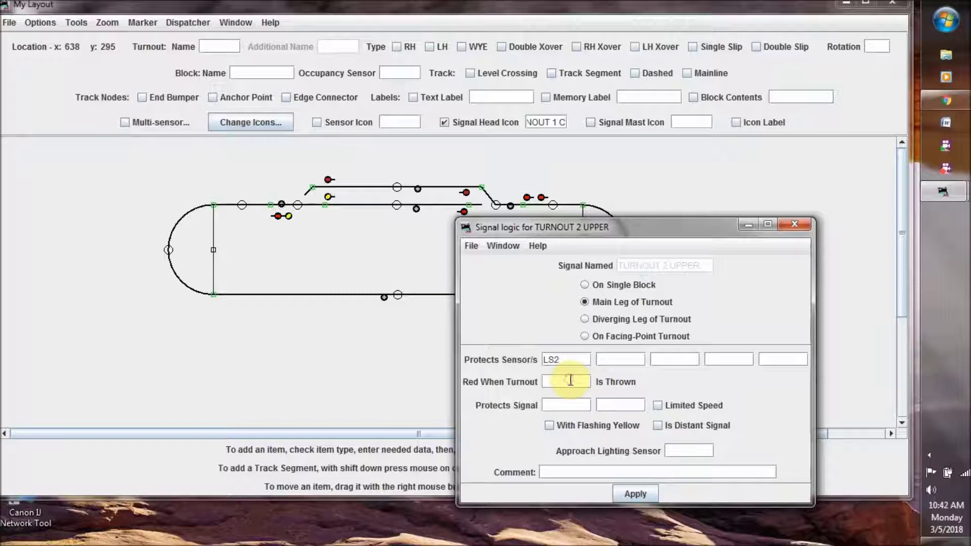
text(LT2)
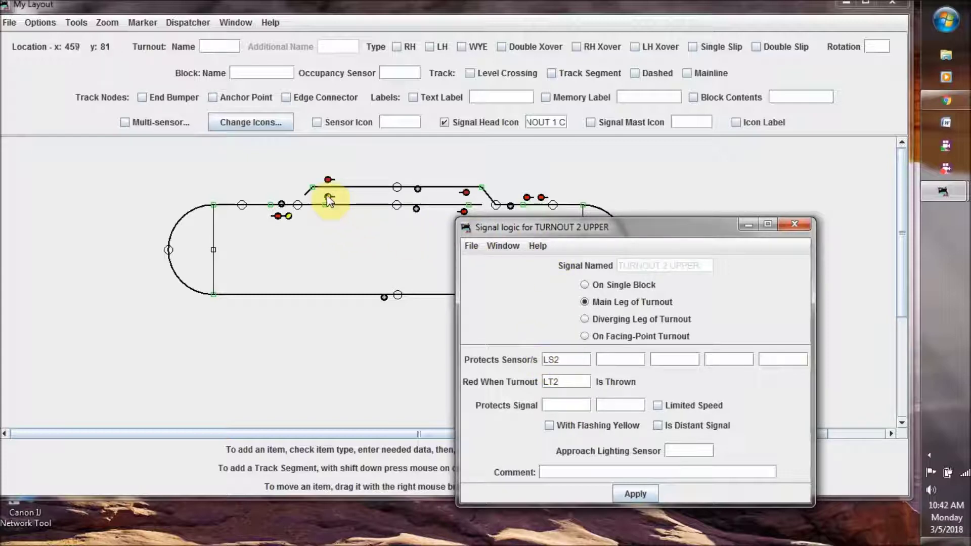
Set TURNOUT 2 UPPER's logic to protect signal TURNOUT 1 B, apply it, and close the logic window
click(577, 407)
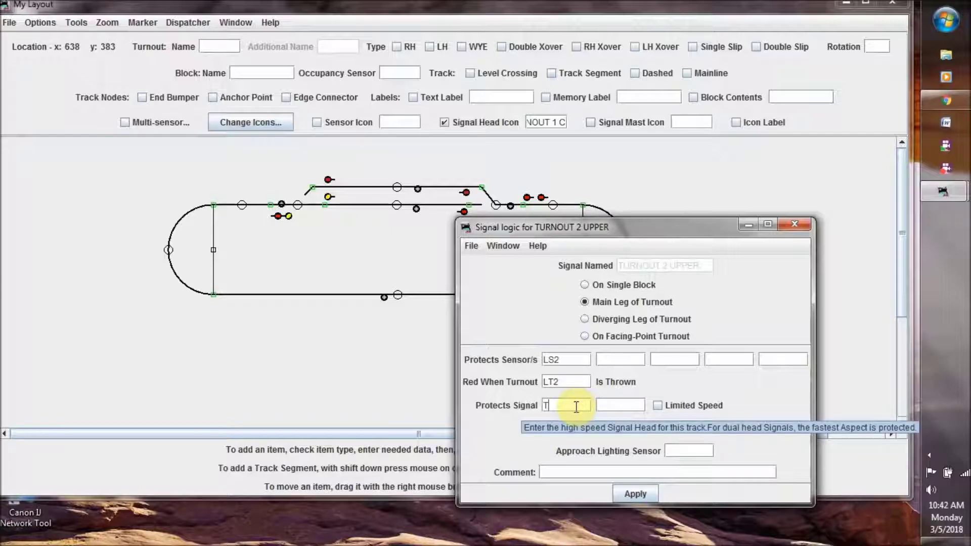
text(TURNOUT 1)
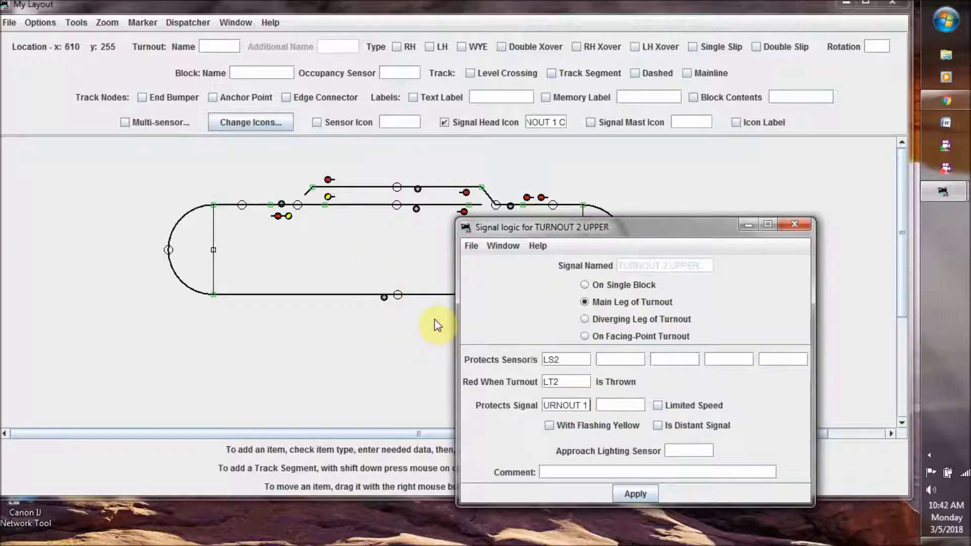
text(B)
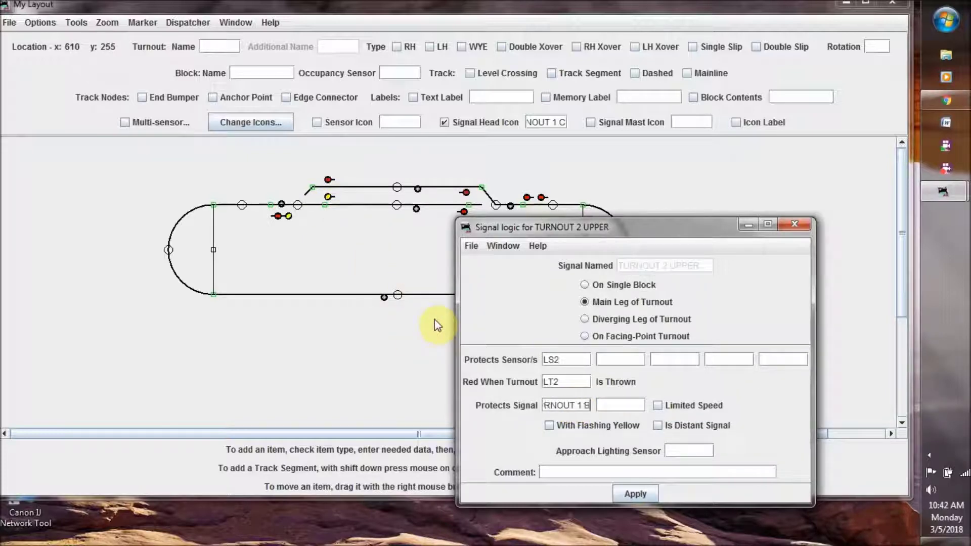
click(631, 493)
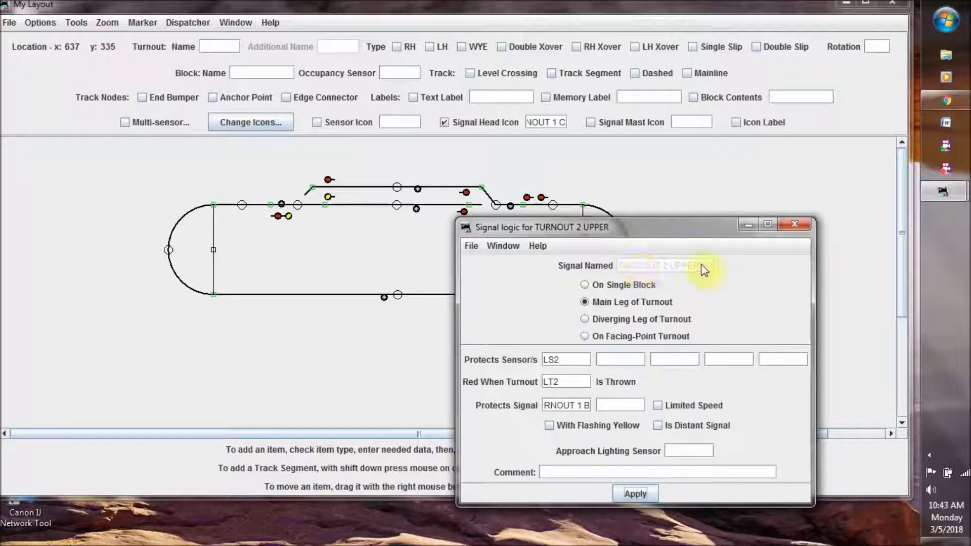
click(795, 223)
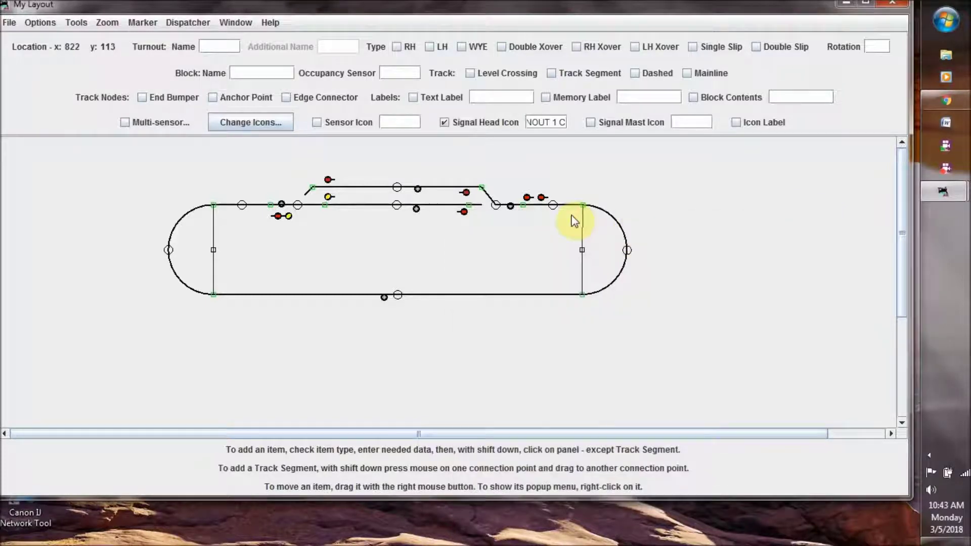
Set TURNOUT 2 LOWER's signal logic to Diverging Leg of Turnout, protecting sensor LS3 and red when LT2 is closed
right_click(541, 200)
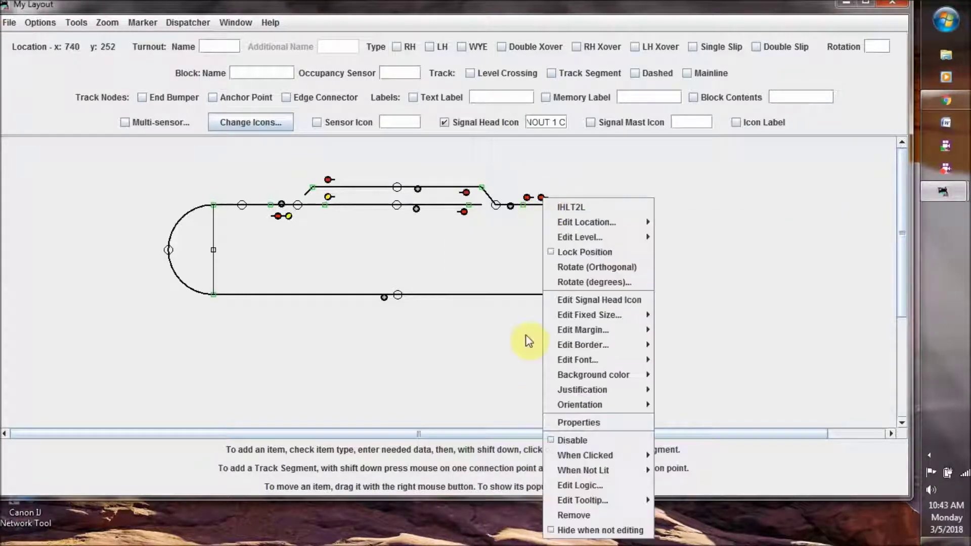
click(598, 486)
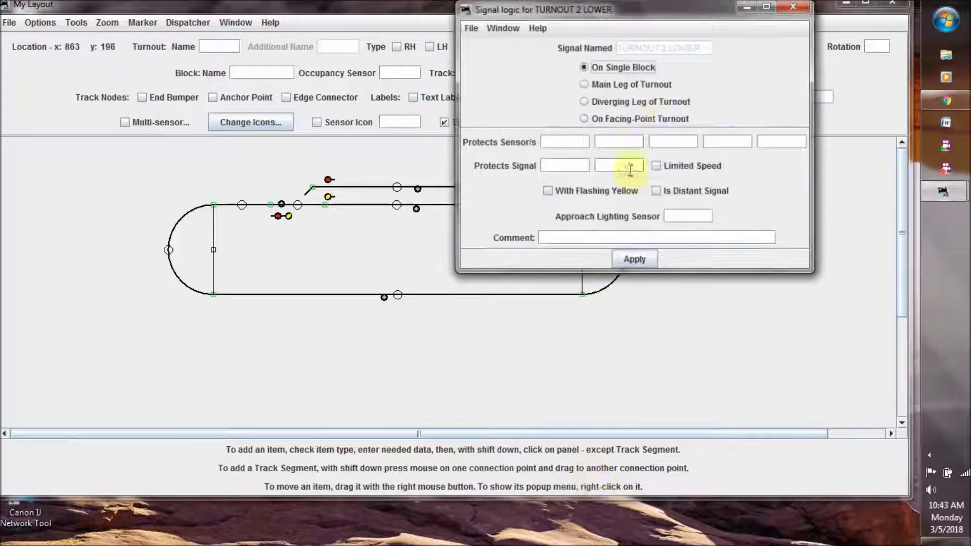
click(626, 104)
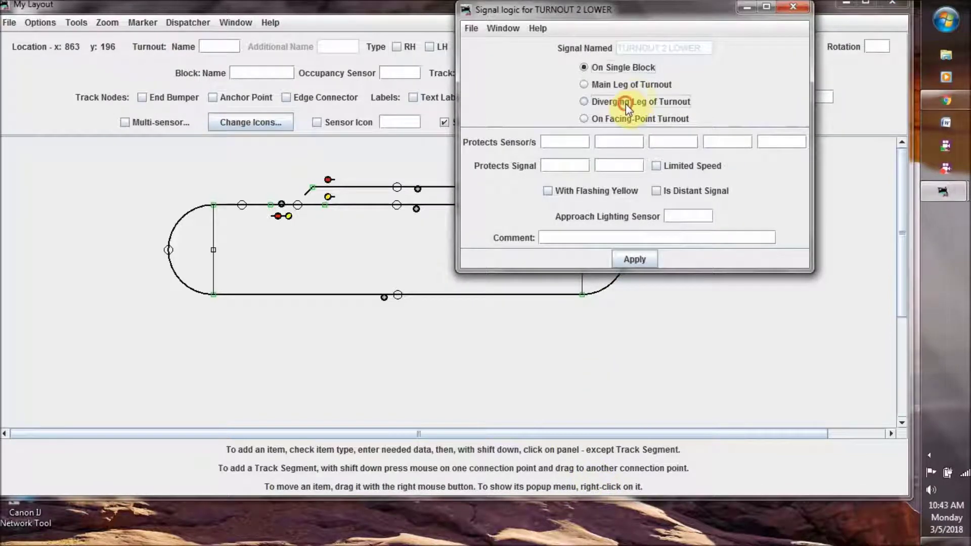
drag(671, 12, 714, 242)
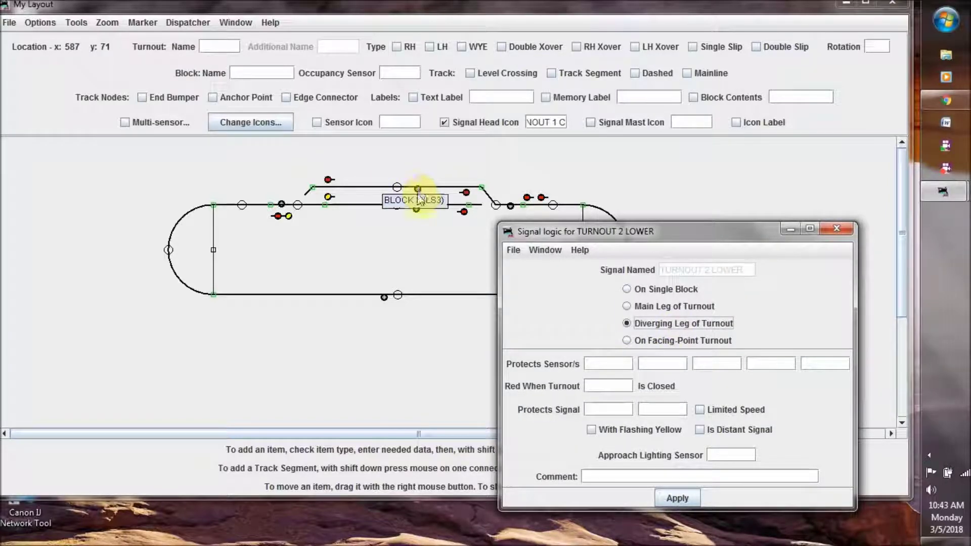
click(602, 363)
text(LS3)
click(615, 386)
text(LT2)
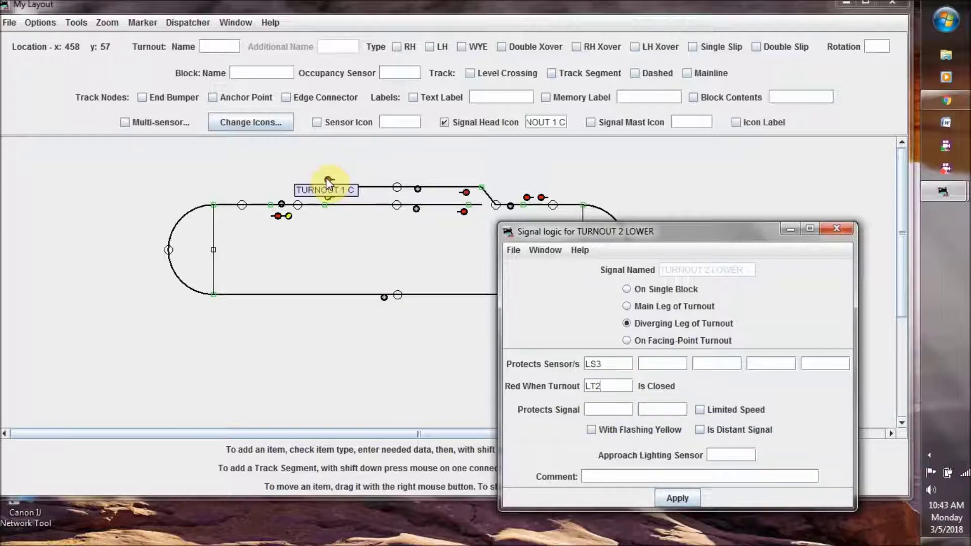
Set TURNOUT 2 LOWER's logic to protect signal TURNOUT 1 C, apply it, and close the logic window
click(588, 410)
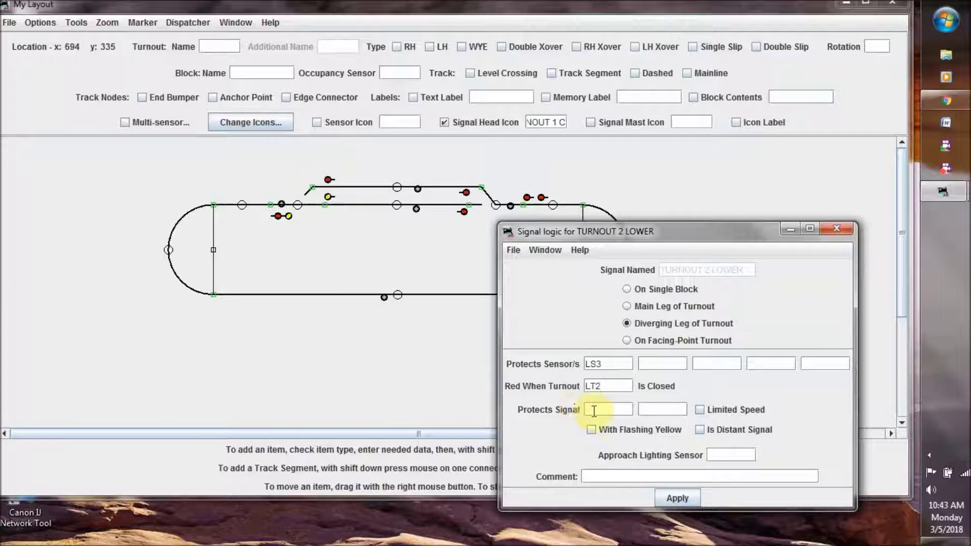
text(TURNOUT)
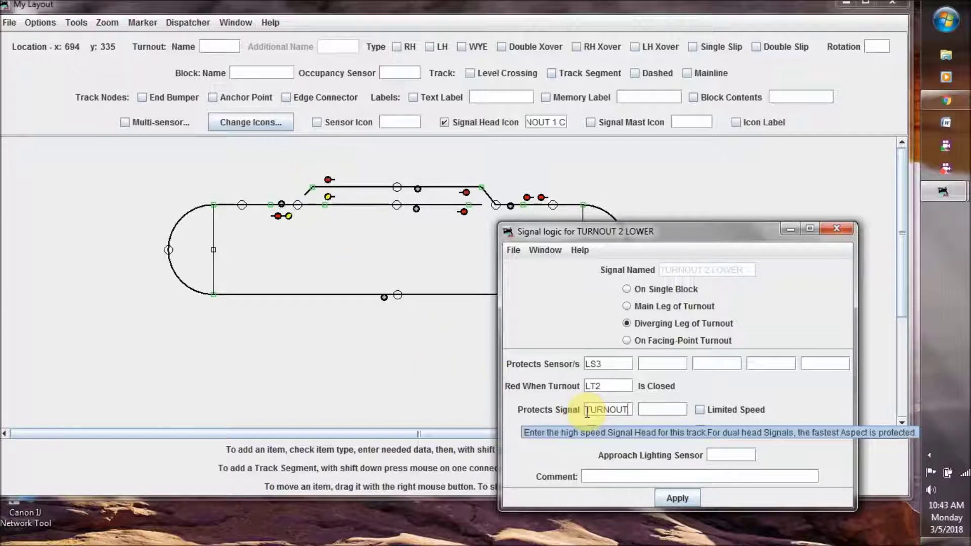
text( 1)
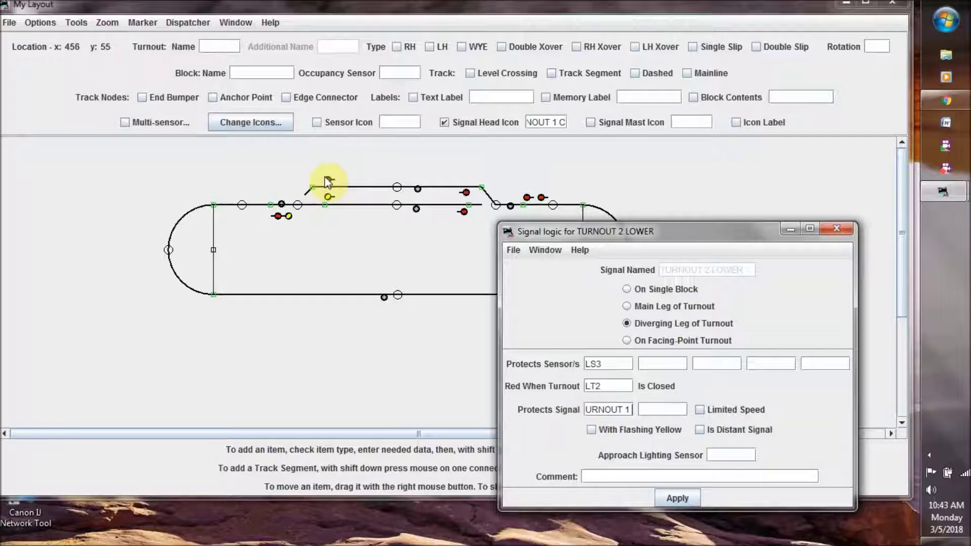
mouse_move(327, 182)
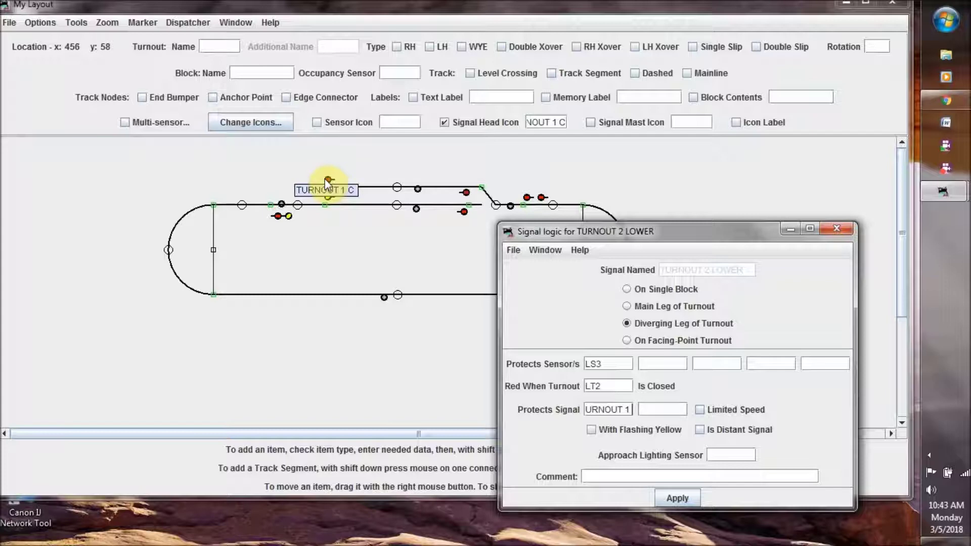
text(C)
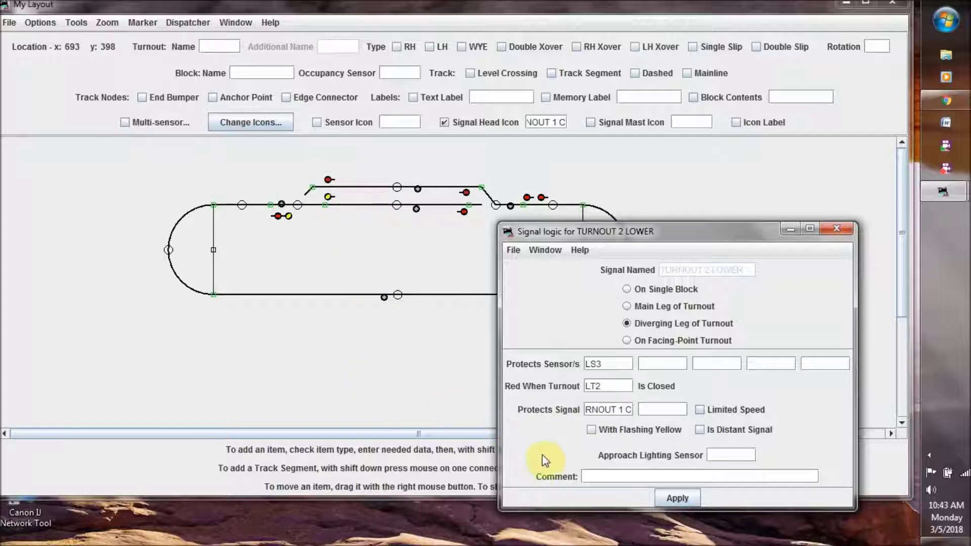
click(673, 496)
click(837, 228)
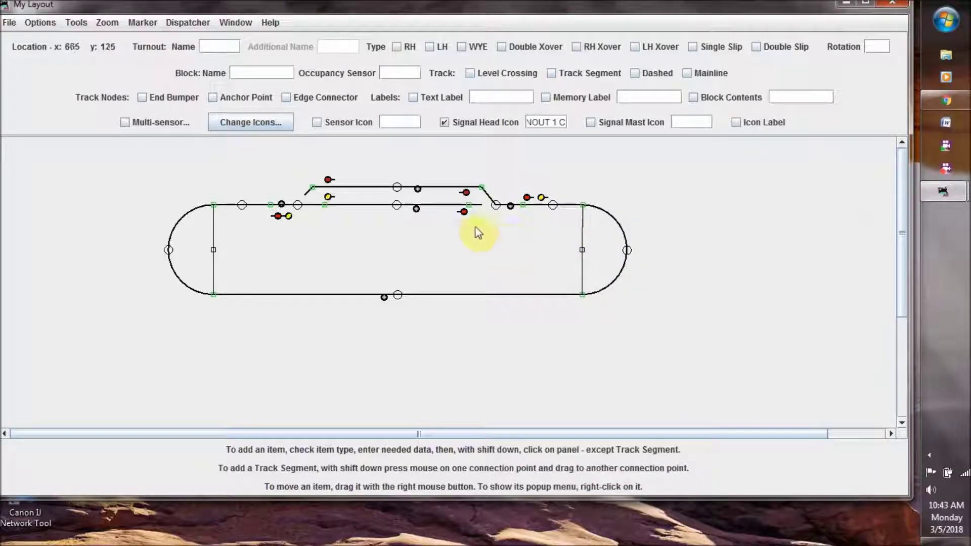
Set TURNOUT 2 MAIN's signal logic to Main Leg of Turnout, protecting sensor LS1 and red when LT2 is thrown
right_click(464, 215)
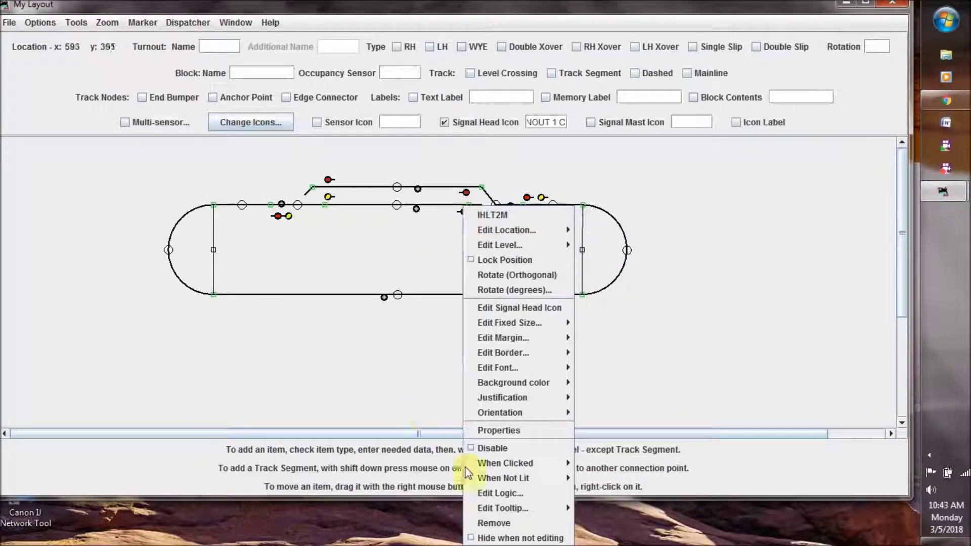
click(514, 494)
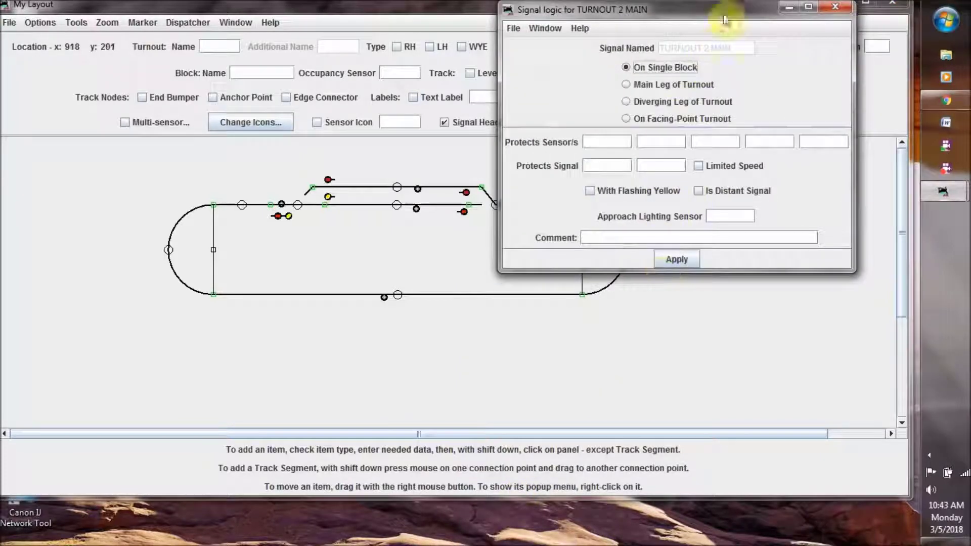
drag(727, 11, 785, 116)
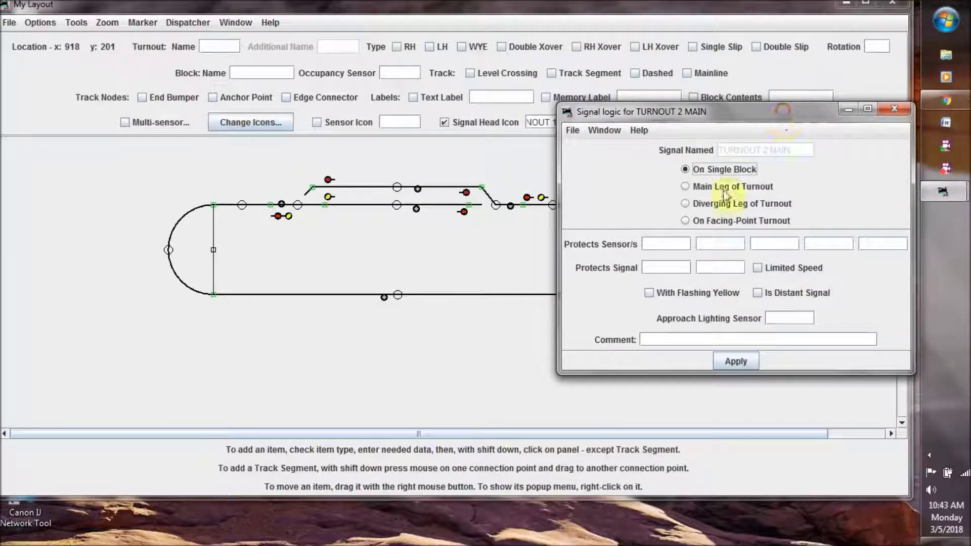
click(708, 187)
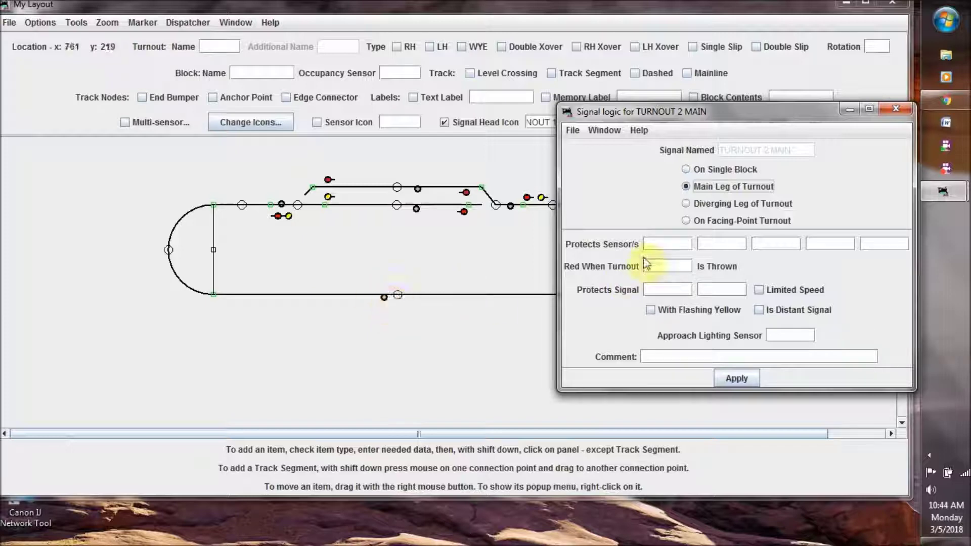
click(660, 244)
text(LS1)
click(655, 266)
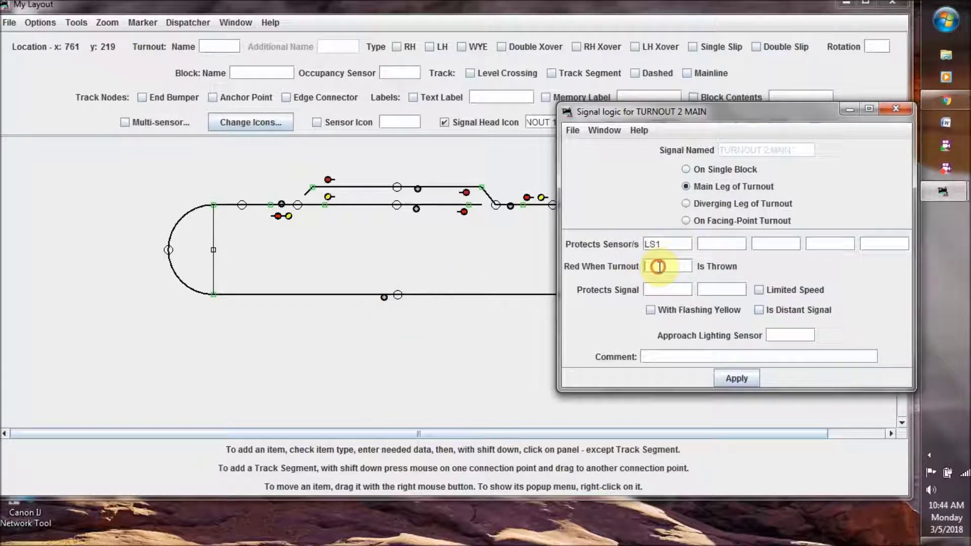
text(LT)
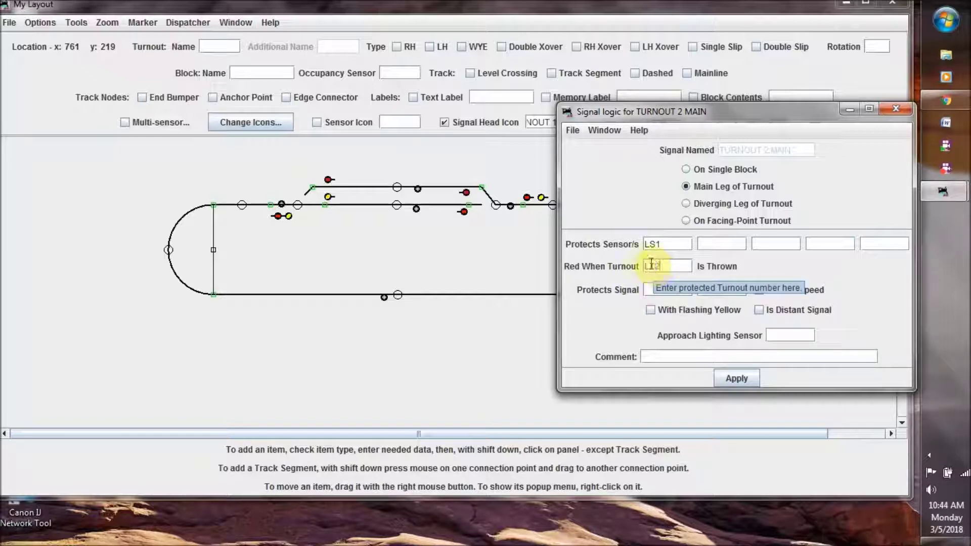
text(2)
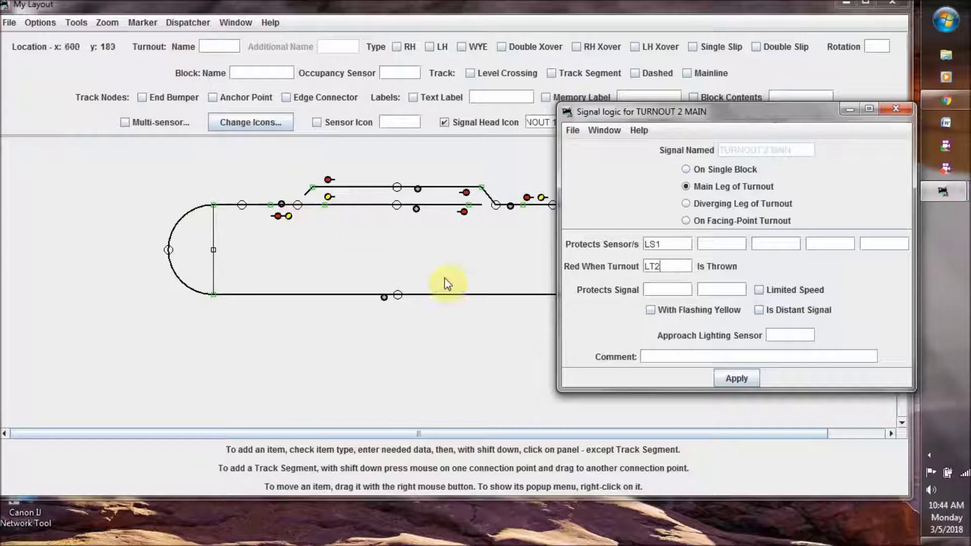
Set TURNOUT 2 MAIN's logic to protect signal TURNOUT 1 A1, apply it, and close the logic window
click(664, 290)
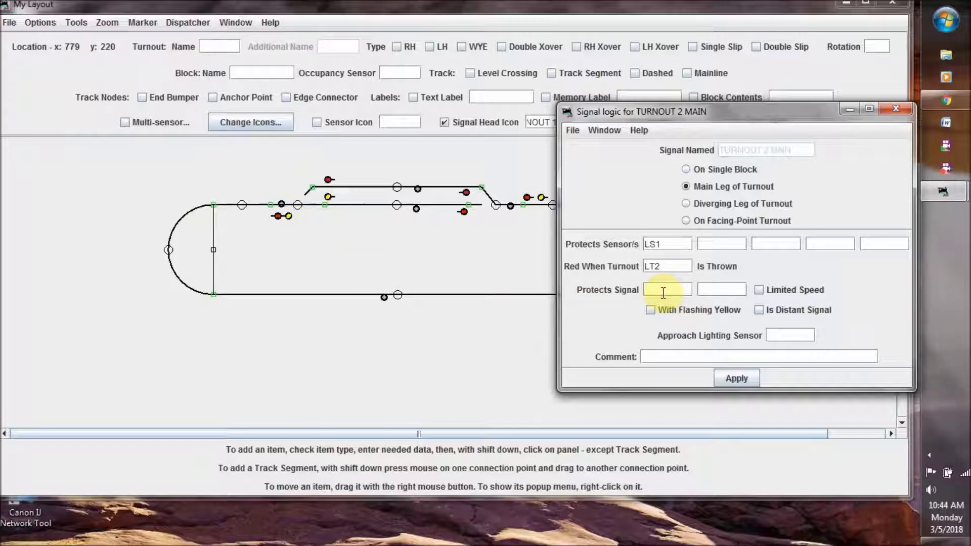
text(TURNOU)
text(T 1 A)
text(2)
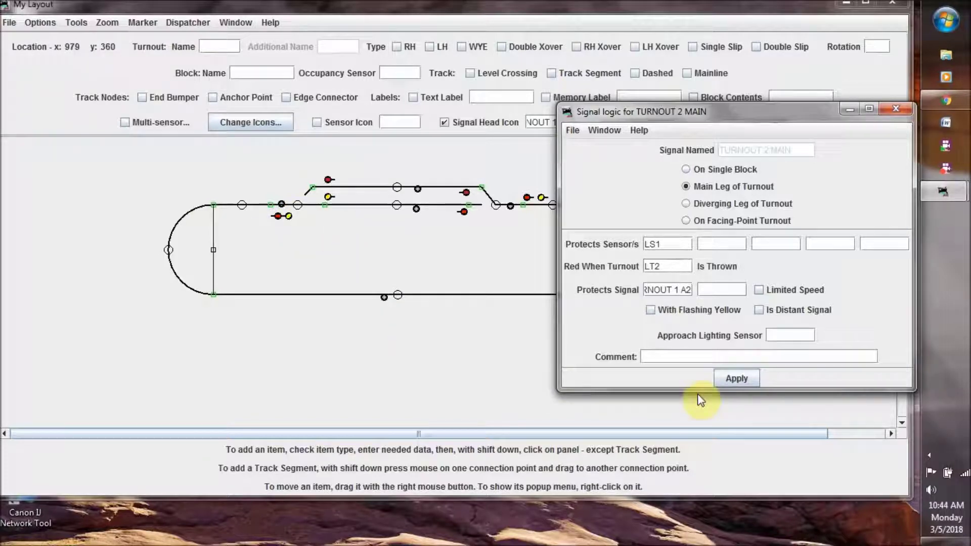
key(BackSpace)
text(1)
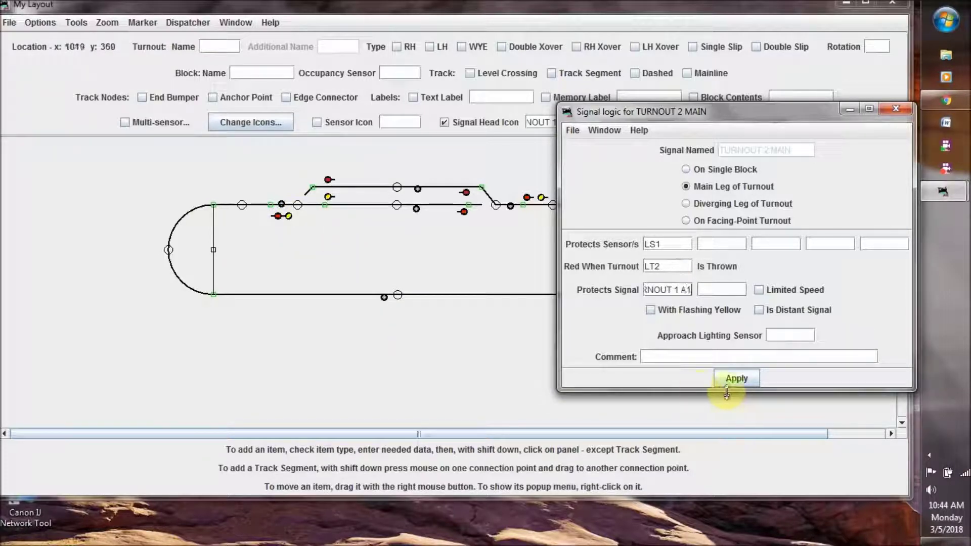
click(736, 378)
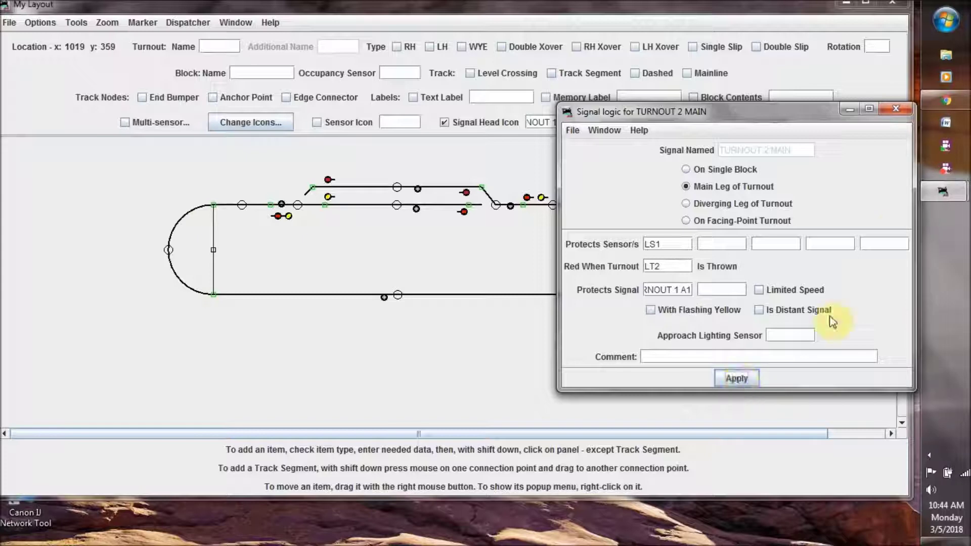
click(897, 110)
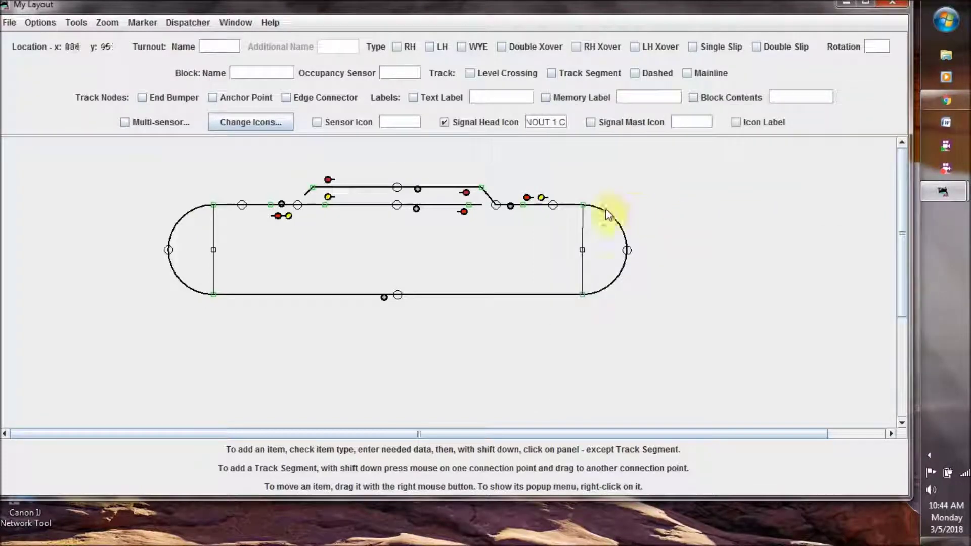
Set TURNOUT 2 SIDING's signal logic to Diverging Leg of Turnout, protecting sensor LS1 and red when LT2 is closed
right_click(466, 194)
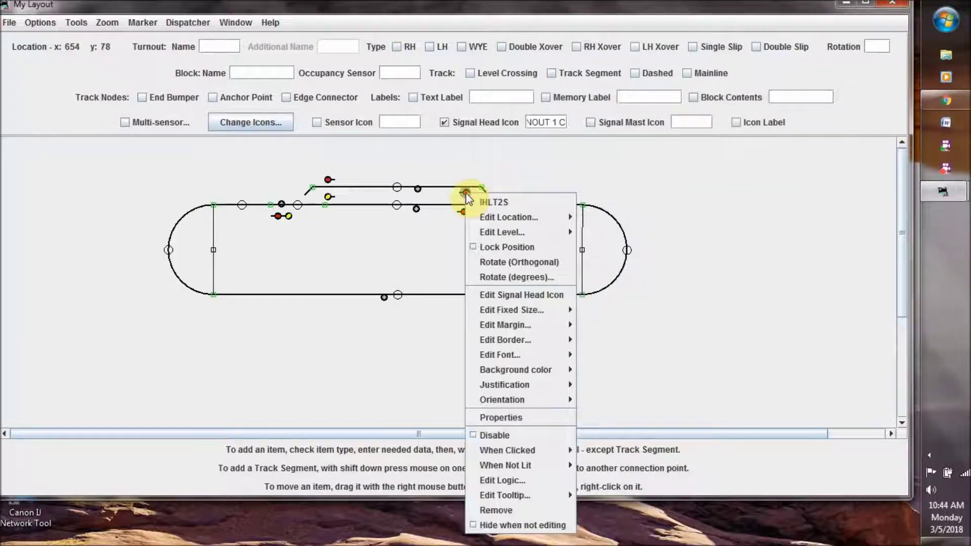
click(500, 481)
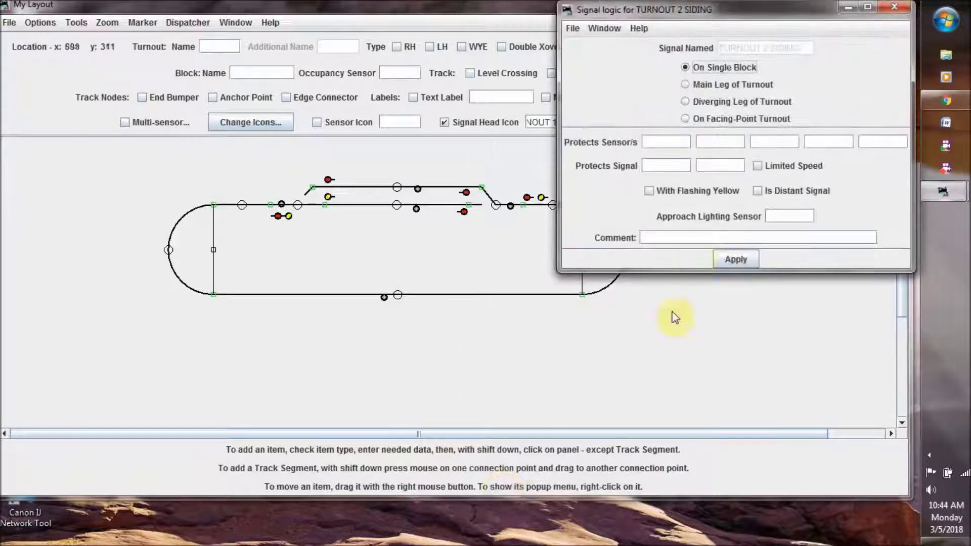
click(728, 101)
click(667, 141)
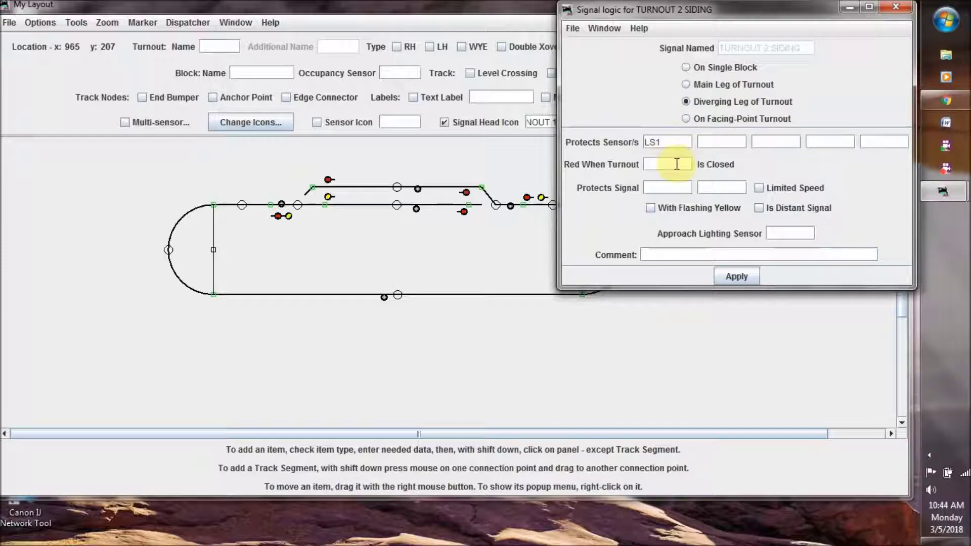
click(674, 164)
text(LT2)
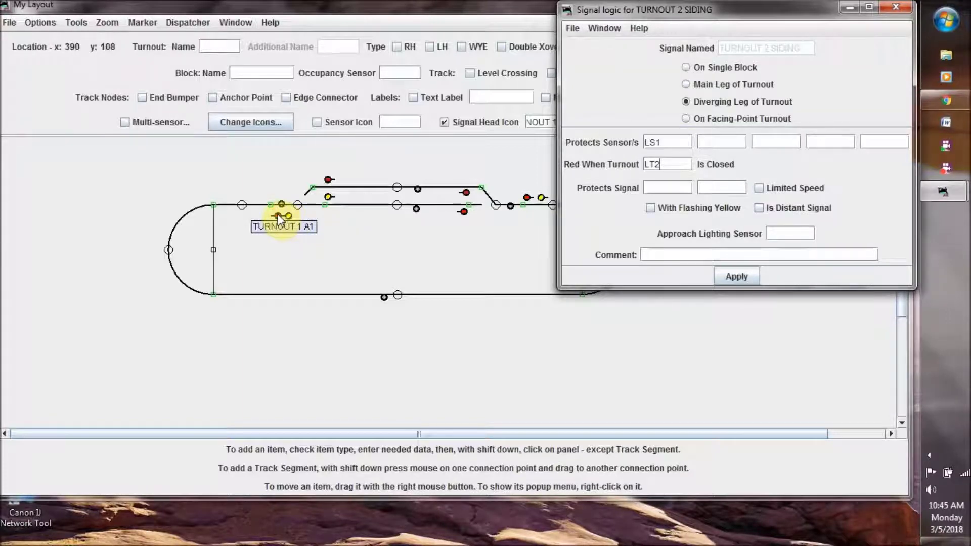
Set TURNOUT 2 SIDING's logic to protect signal TURNOUT 1 A2, apply it, and close the logic window
click(670, 187)
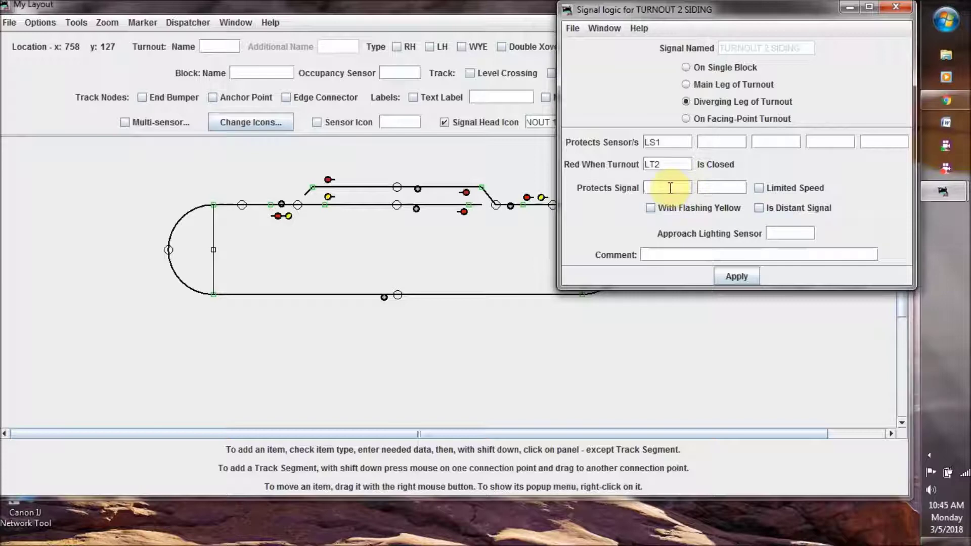
text(TURNOUT 1 A2)
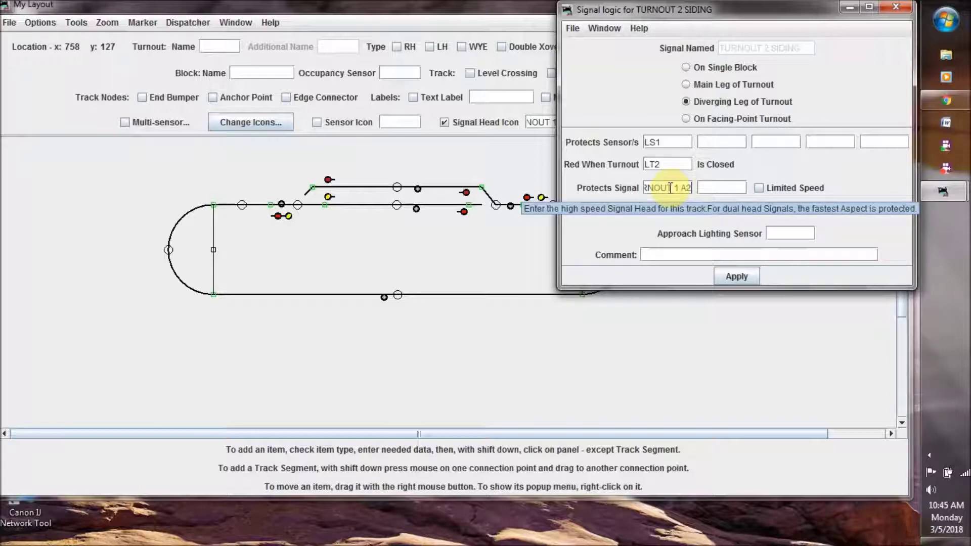
click(744, 274)
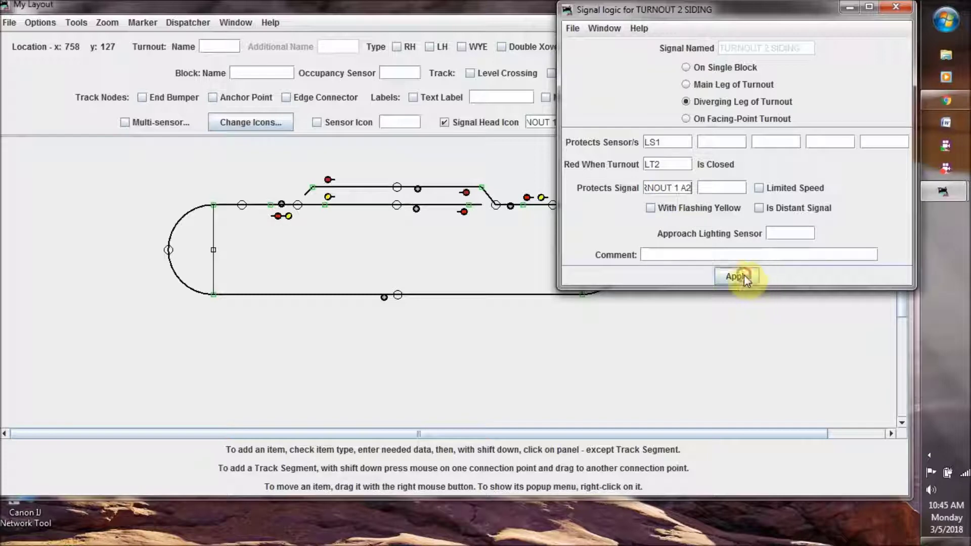
click(896, 9)
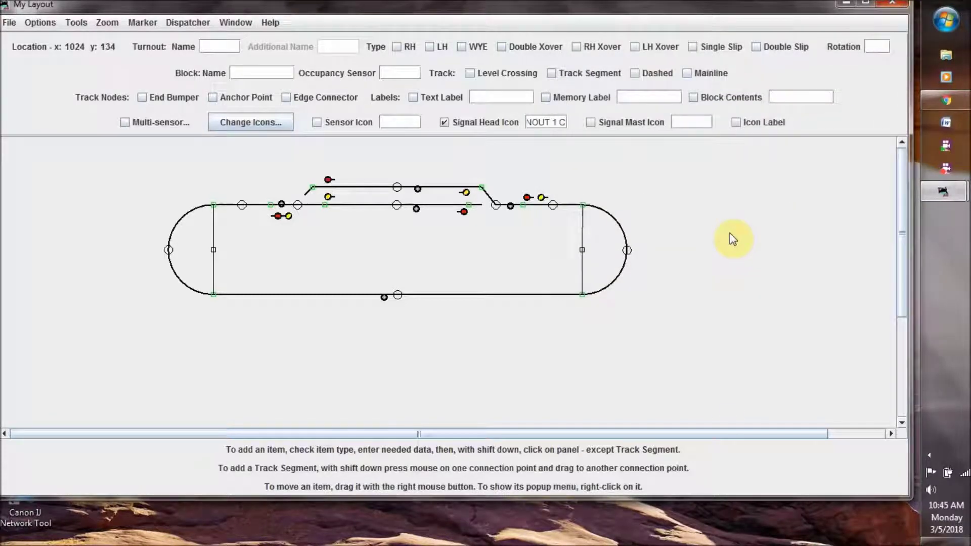
Test the signal logic by switching turnout 2 to the main track, then both turnouts to the siding
click(496, 207)
click(286, 218)
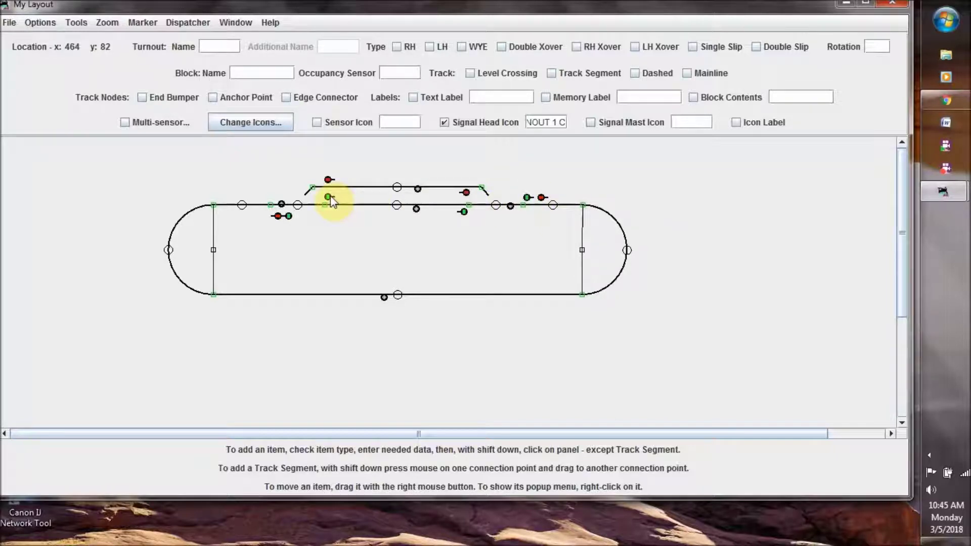
click(297, 204)
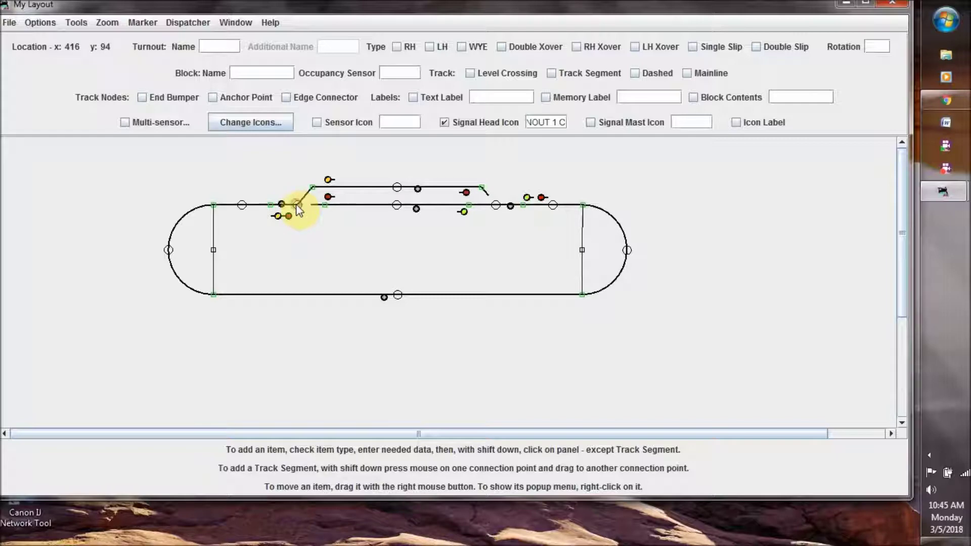
click(497, 206)
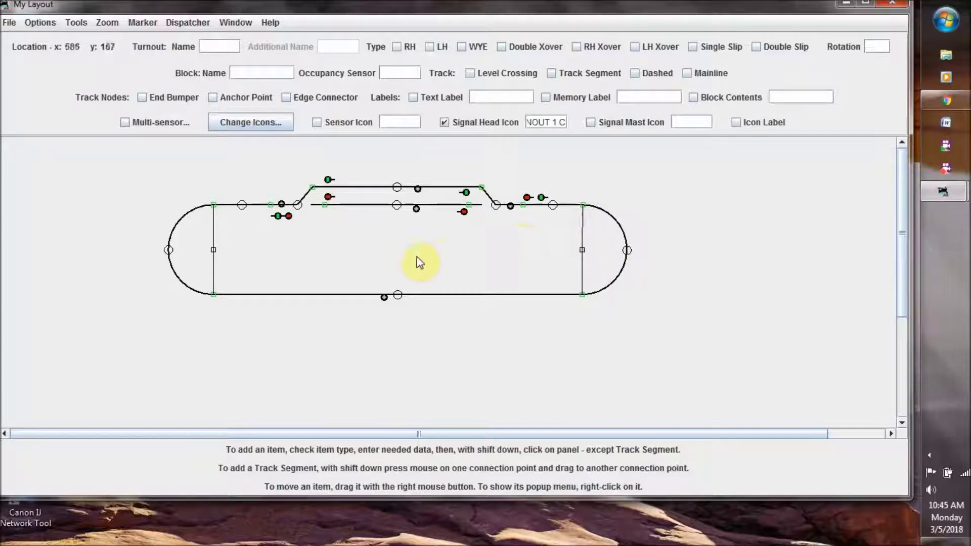
Test the signals' response to occupancy by activating the outer loop and siding sensors, then clear both
click(384, 298)
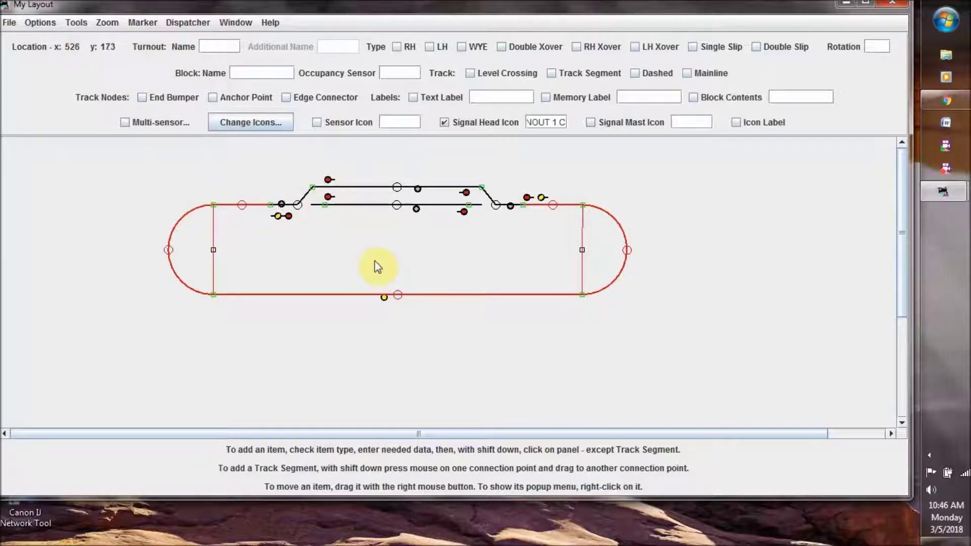
click(419, 190)
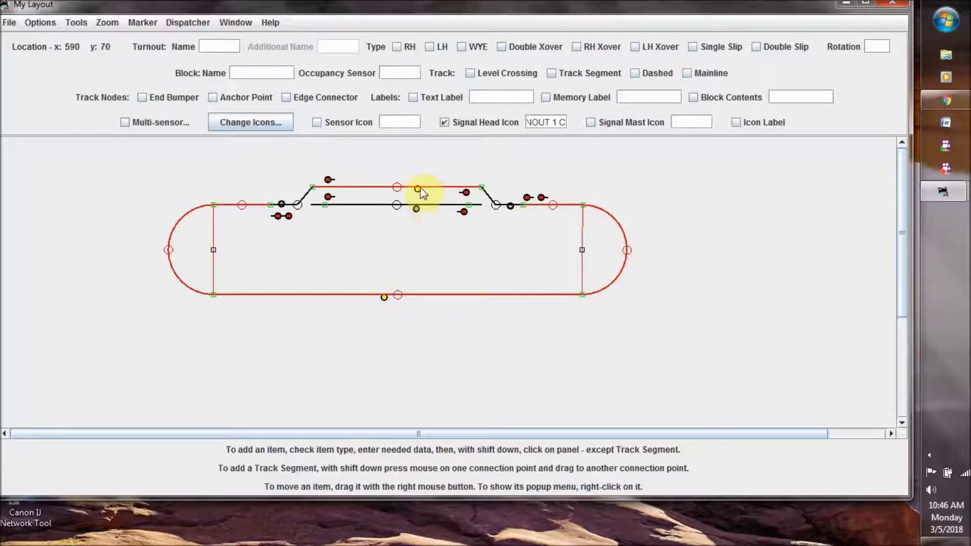
click(384, 296)
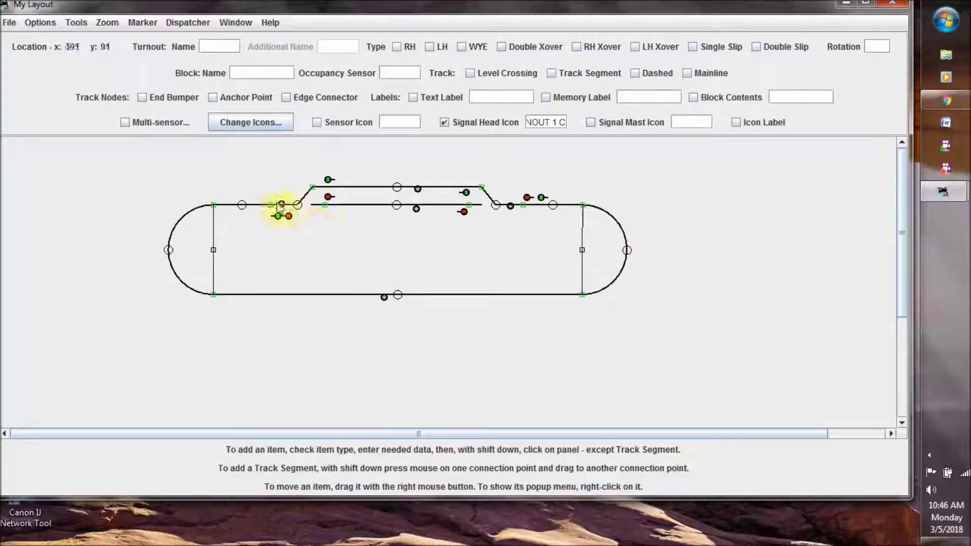
Switch turnouts 1 and 2 back to the main track to check the signals along that route
click(299, 207)
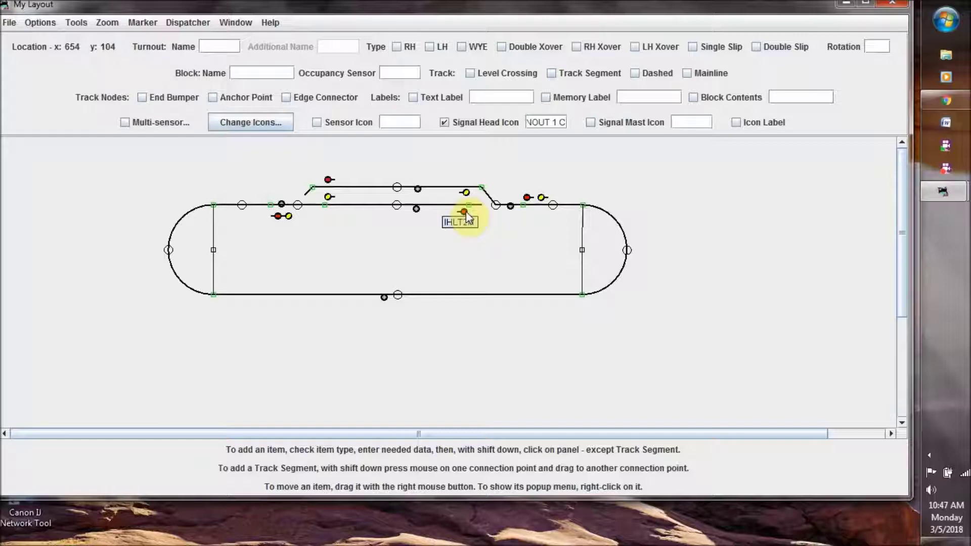
click(496, 207)
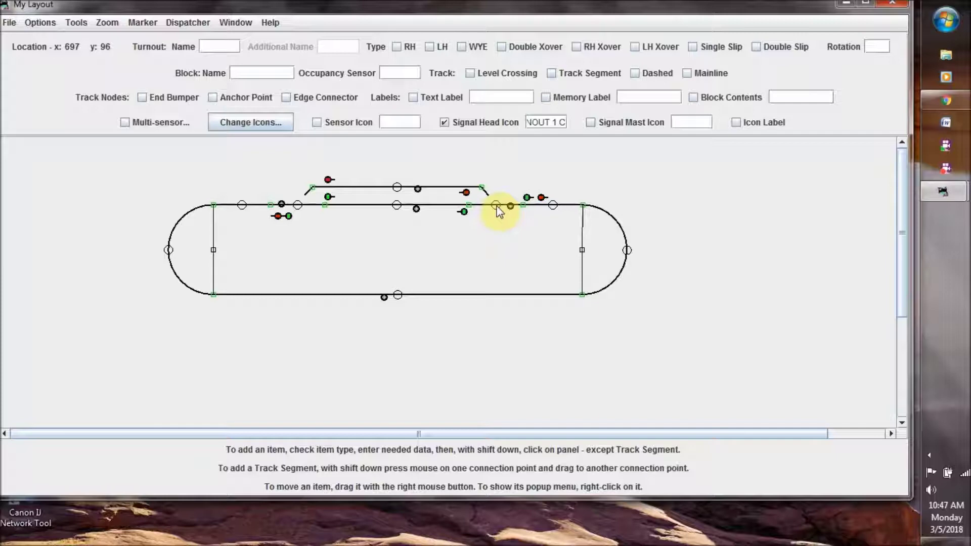